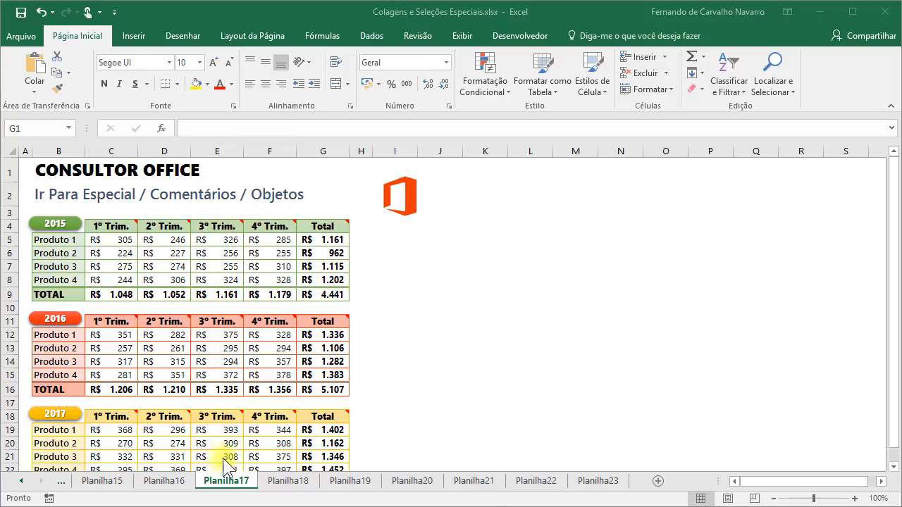
- Open the Planilha17 sheet and check the year labels beside the tables by selecting them individually
left_click(226, 481)
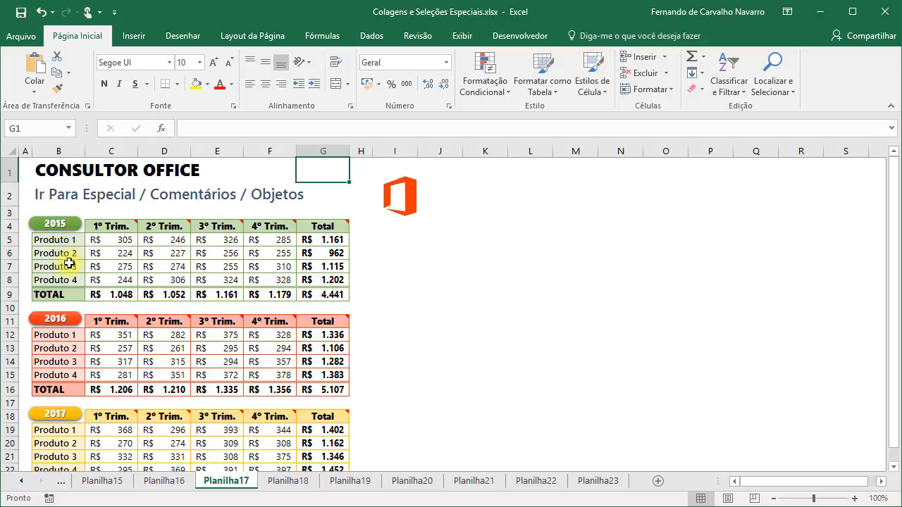
left_click(72, 227)
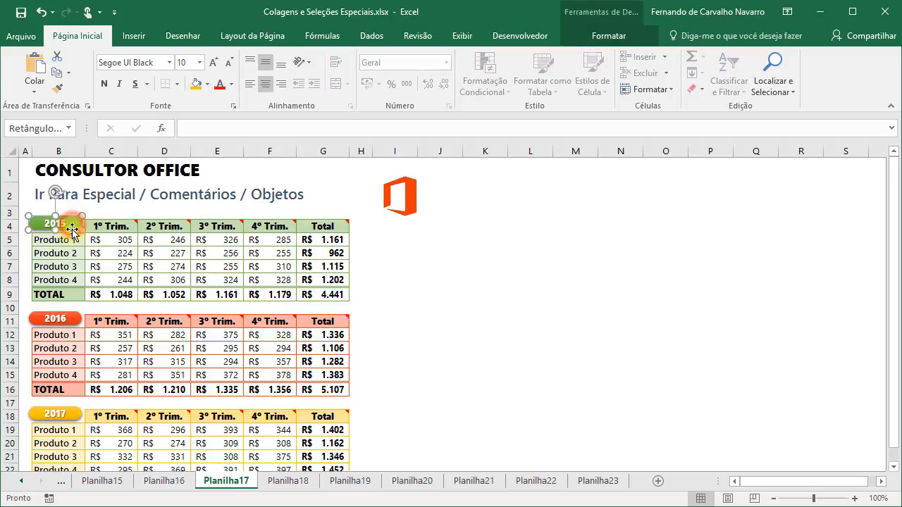
left_click(70, 317)
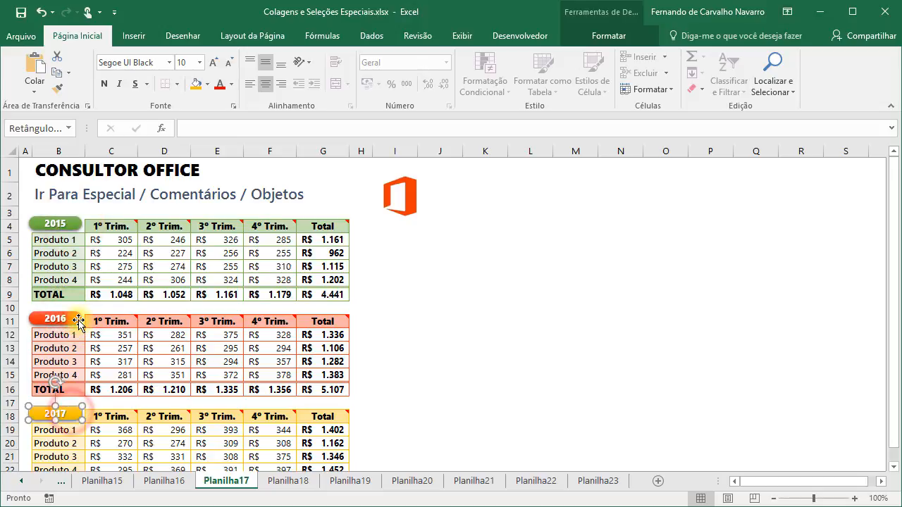
left_click(114, 265)
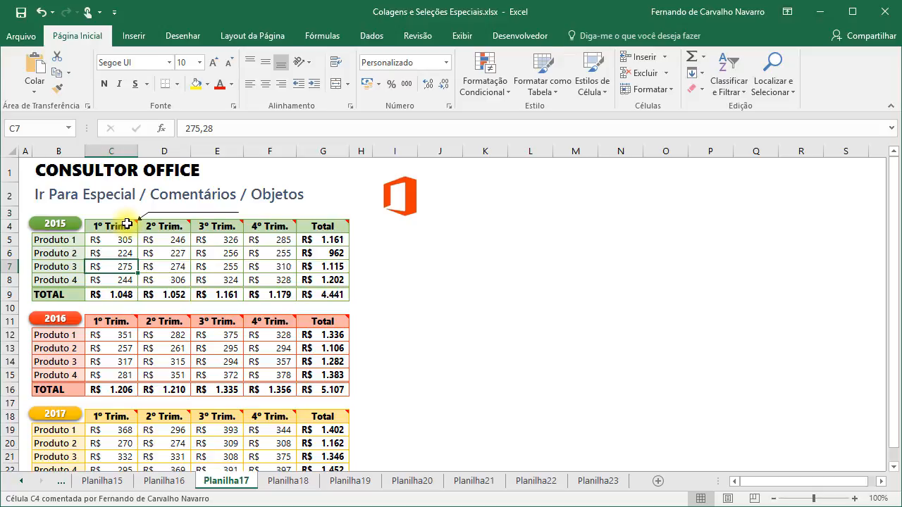
- Enlarge the collapsed comment box of the 2015 table's Total header in G4 so its full text fits
left_click(323, 229)
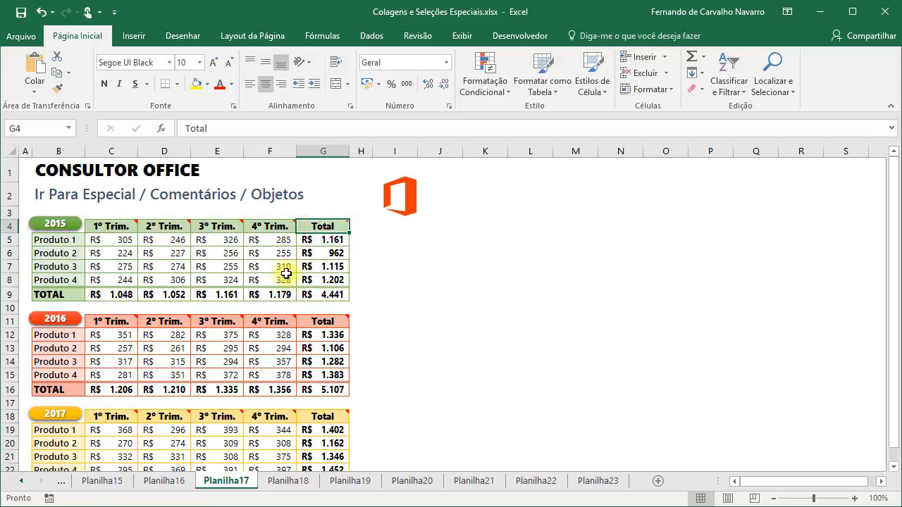
key("shift+F2")
key("Escape")
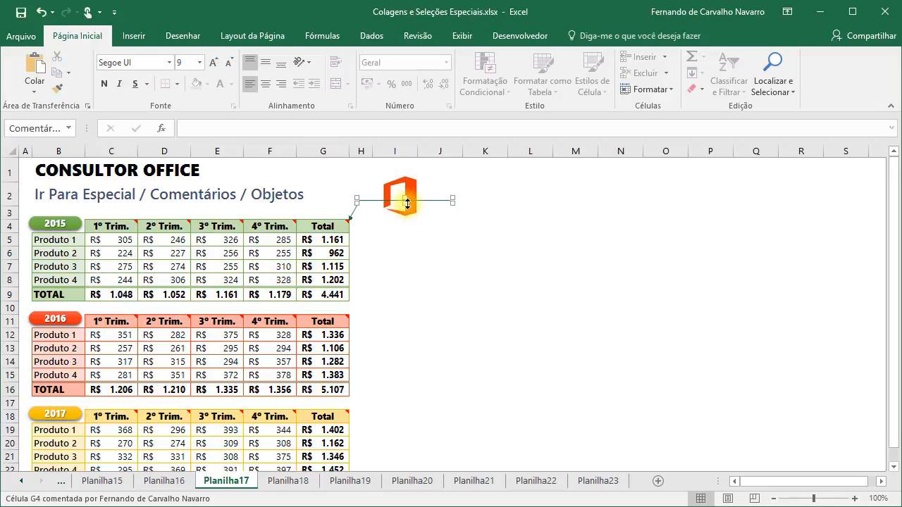
left_click_drag(406, 202, 406, 262)
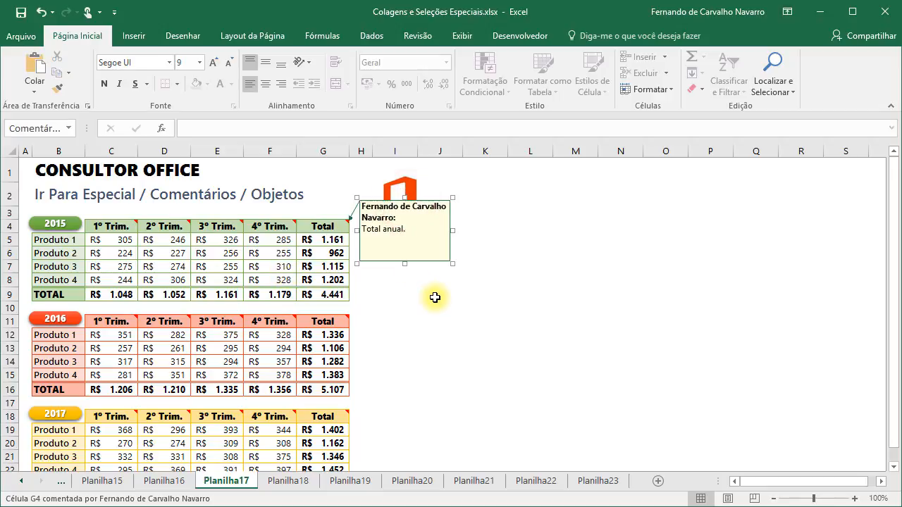
left_click(117, 240)
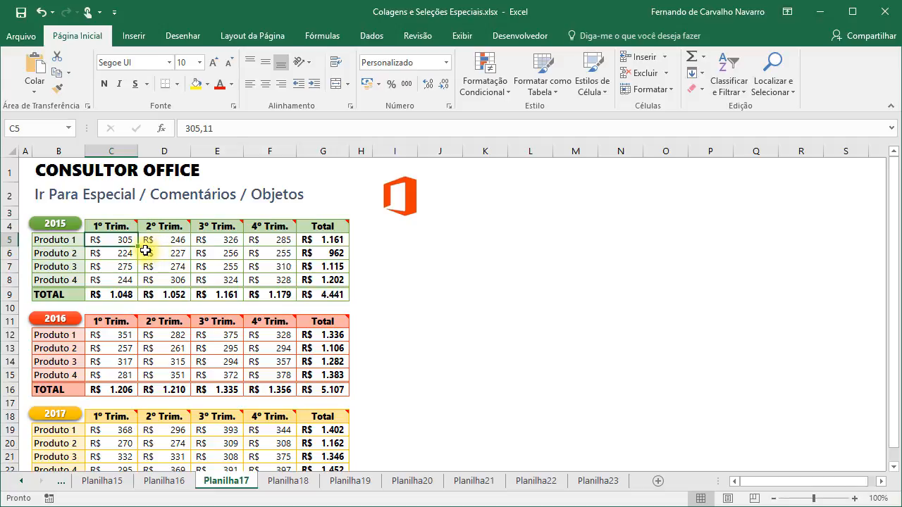
- Select the 2015, 2016 and 2017 label shapes together with the Office logo, one by one
left_click(70, 223)
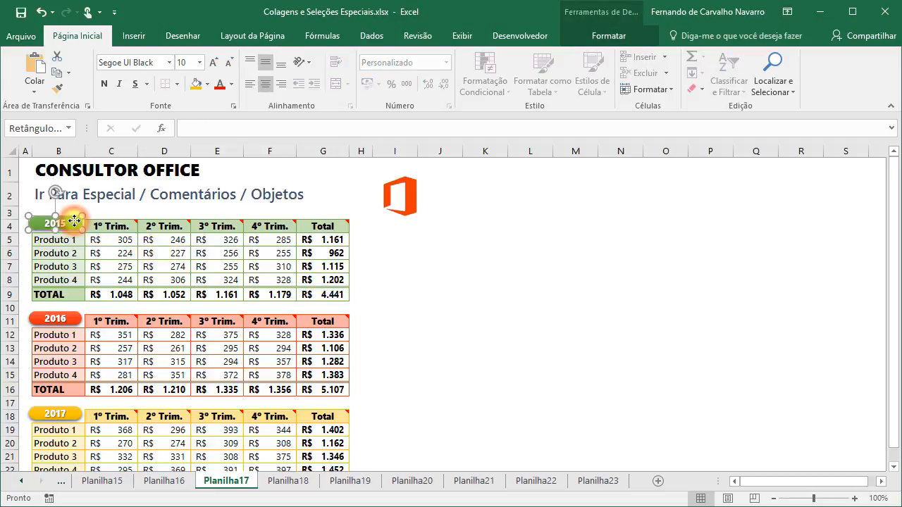
left_click(74, 319, "ctrl")
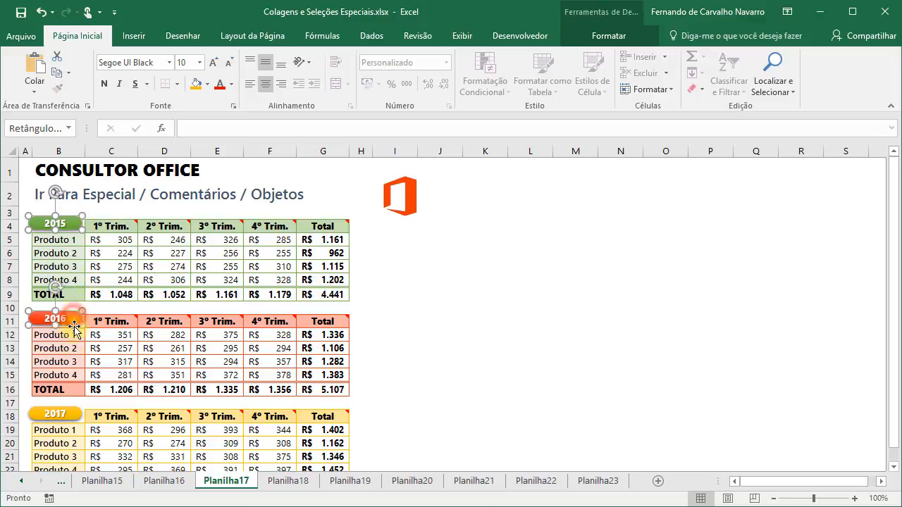
left_click(69, 412, "ctrl")
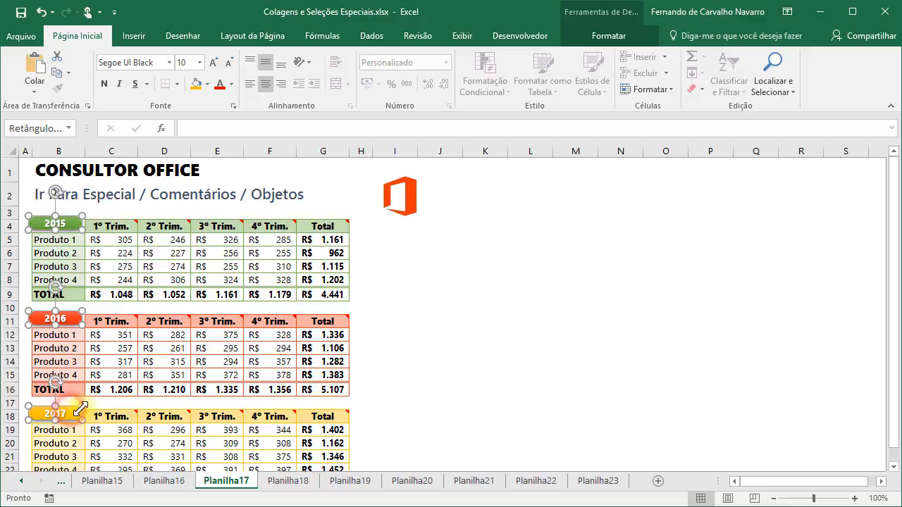
left_click(403, 200, "ctrl")
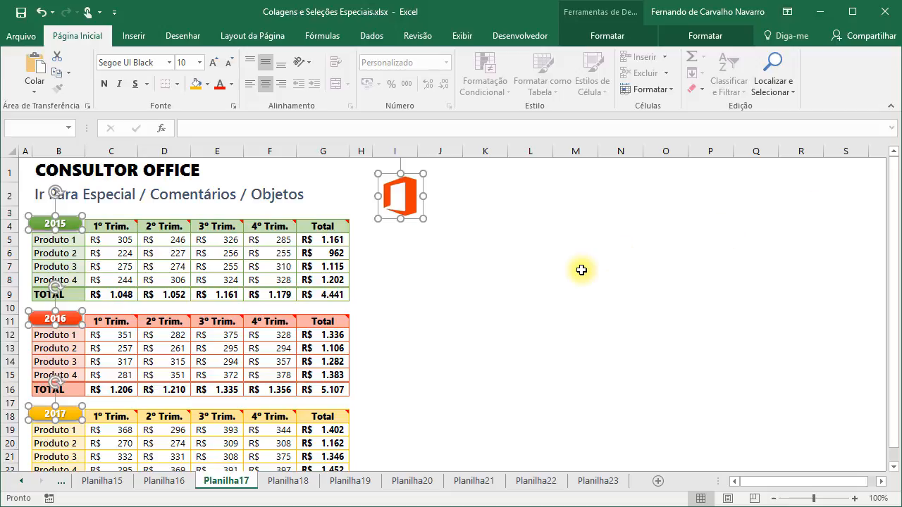
- Starting from cell G5, select all cells containing comments with Go To Special and review them across the three tables
left_click(333, 241)
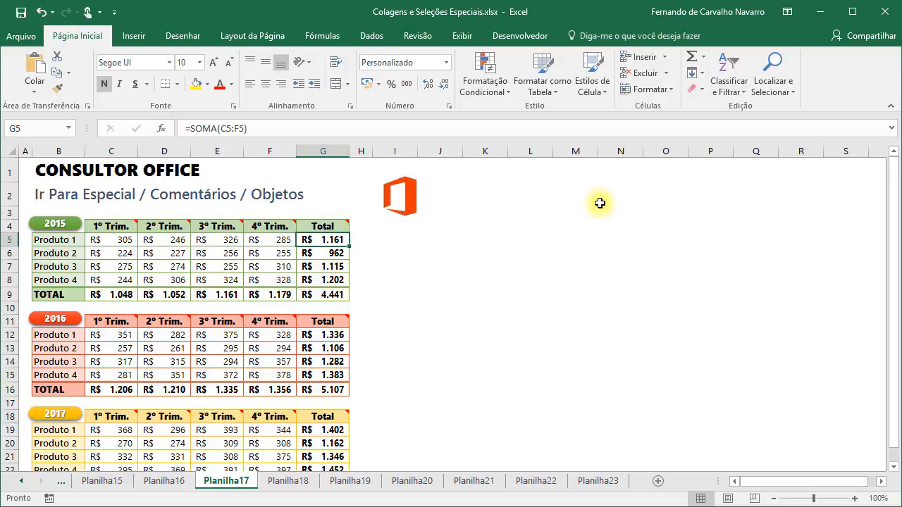
left_click(783, 68)
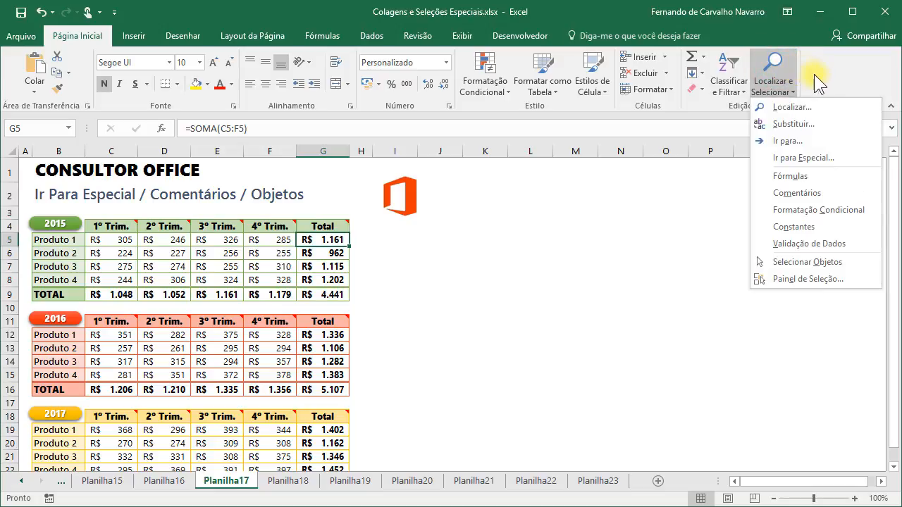
left_click(844, 158)
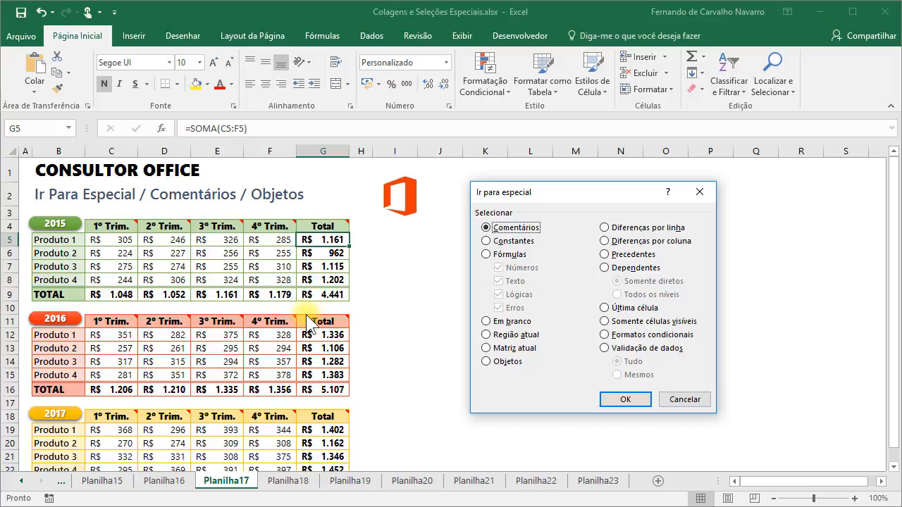
left_click(610, 399)
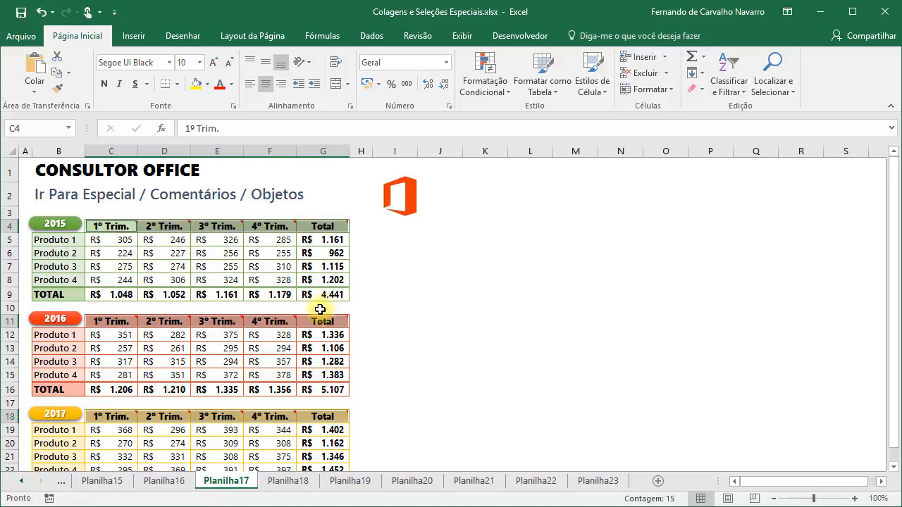
mouse_move(320, 319)
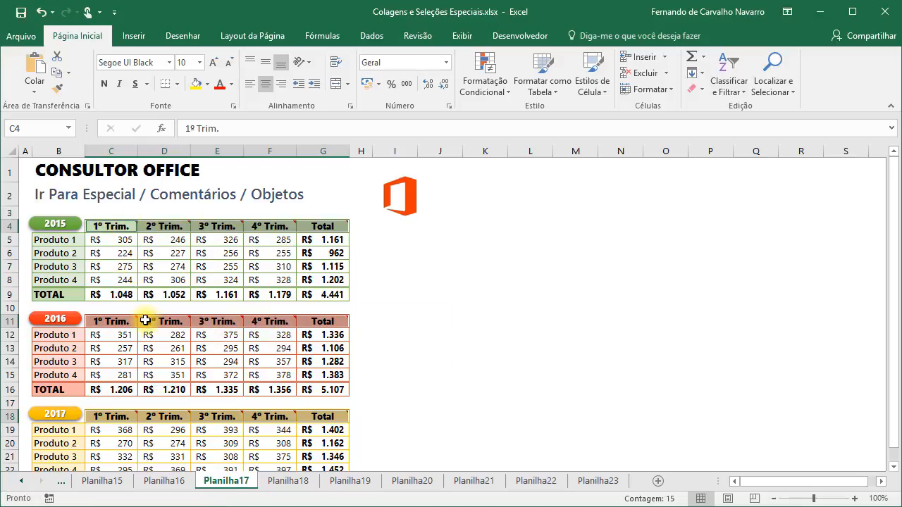
mouse_move(95, 326)
scroll(515, 323, "down", 5)
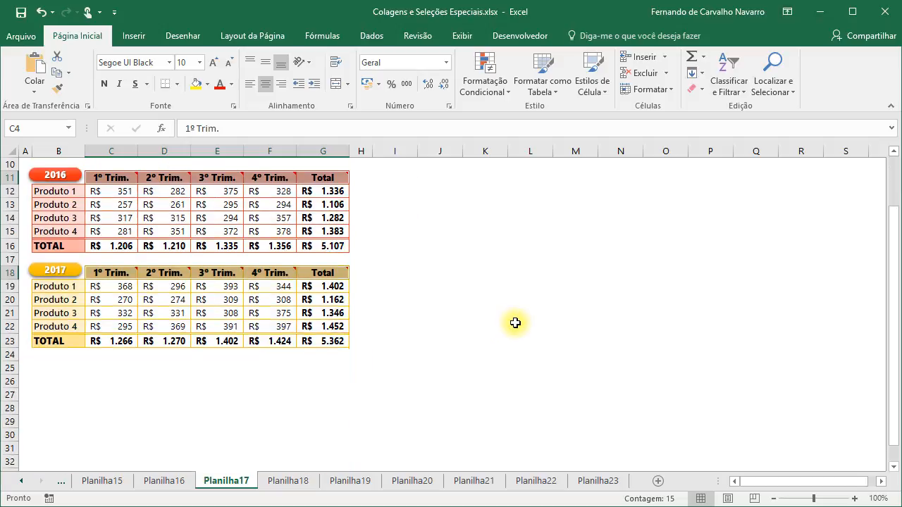
scroll(516, 323, "up", 5)
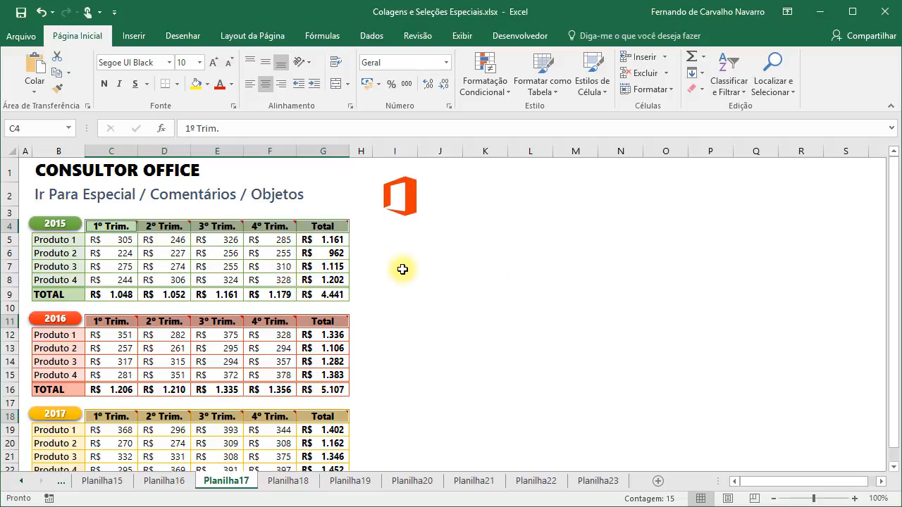
- Starting from empty cell J8, select all objects on the sheet with Go To Special
left_click(434, 279)
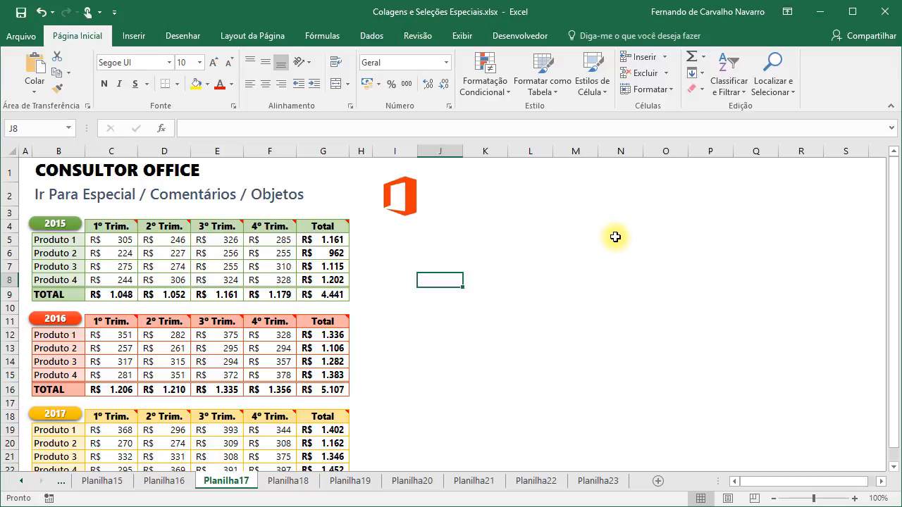
left_click(775, 90)
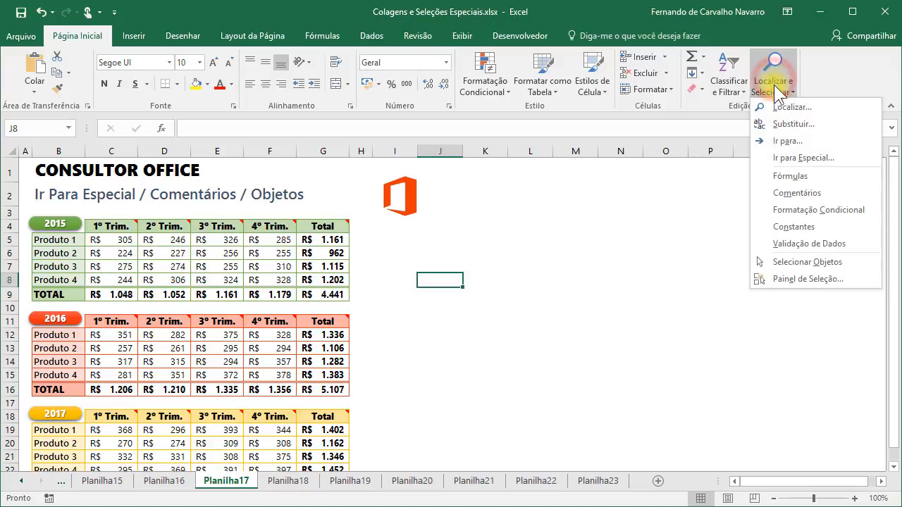
left_click(779, 158)
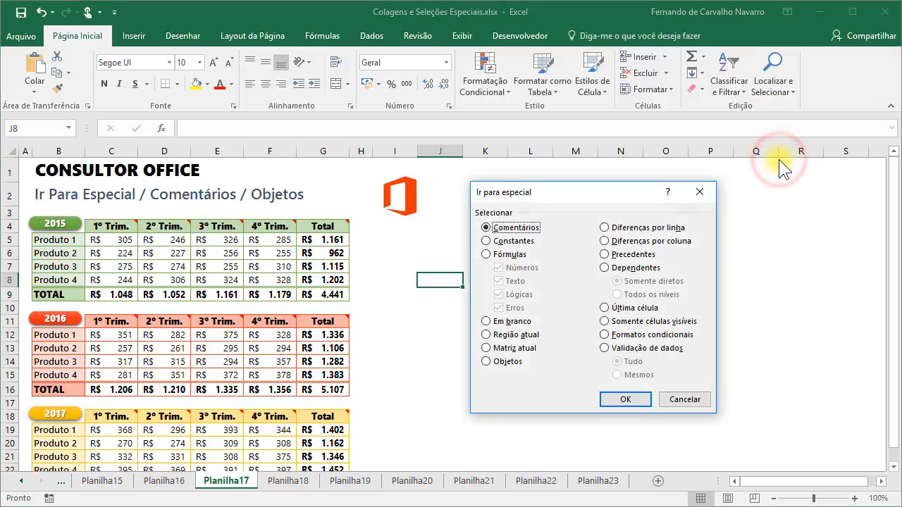
left_click(486, 362)
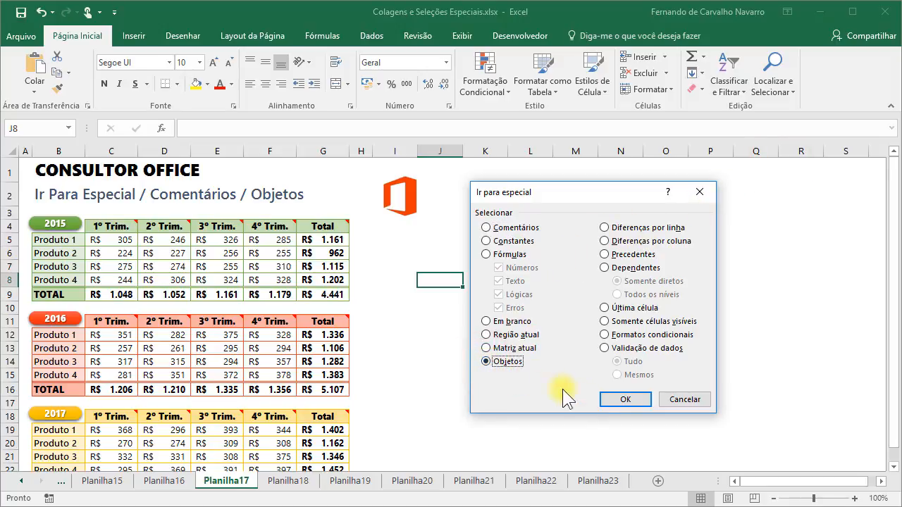
left_click(618, 403)
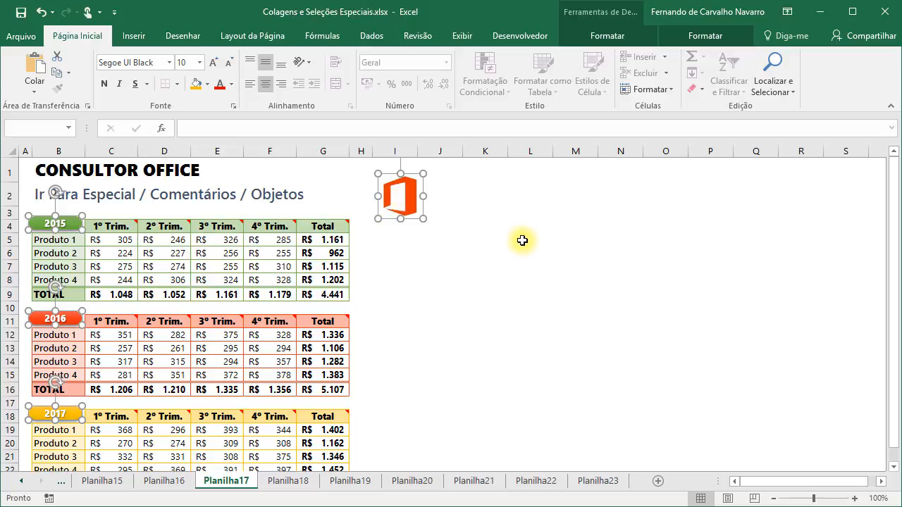
- Delete the selected label shapes and logo, undo the deletion, and return the selection to cell G5
key("Delete")
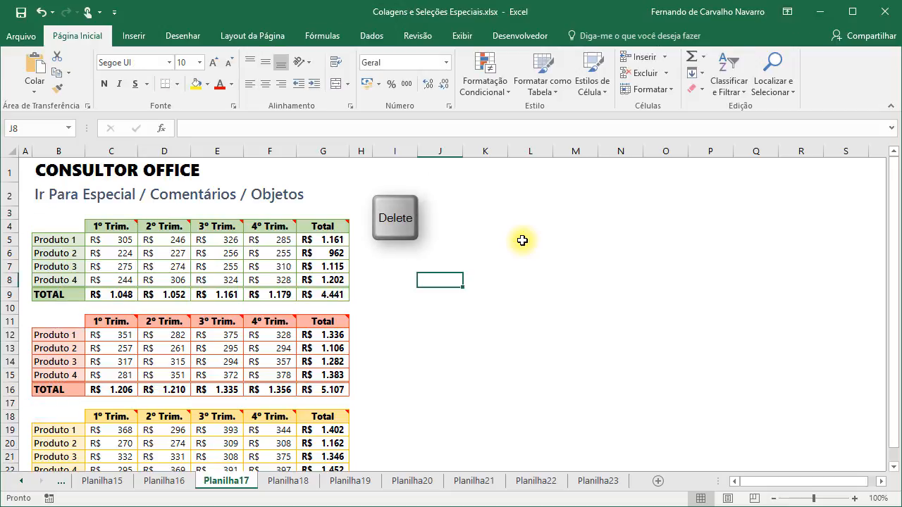
key("ctrl+z")
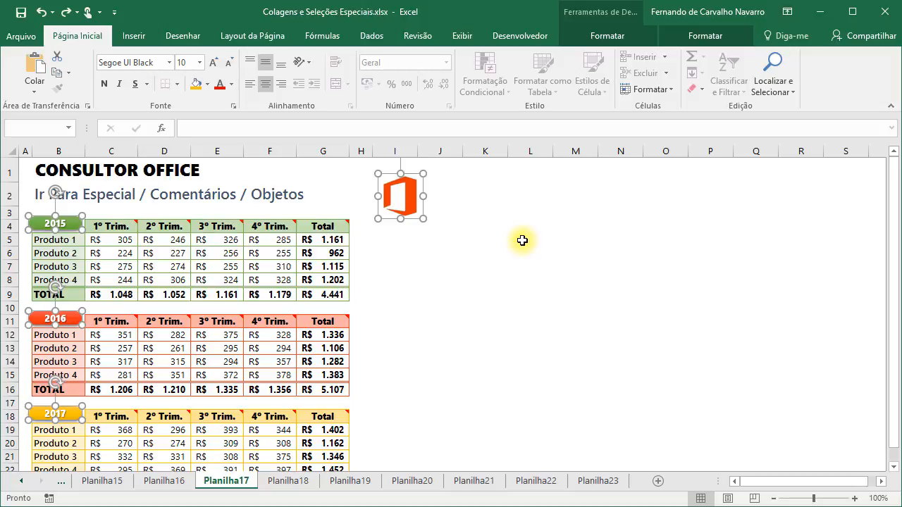
left_click(318, 240)
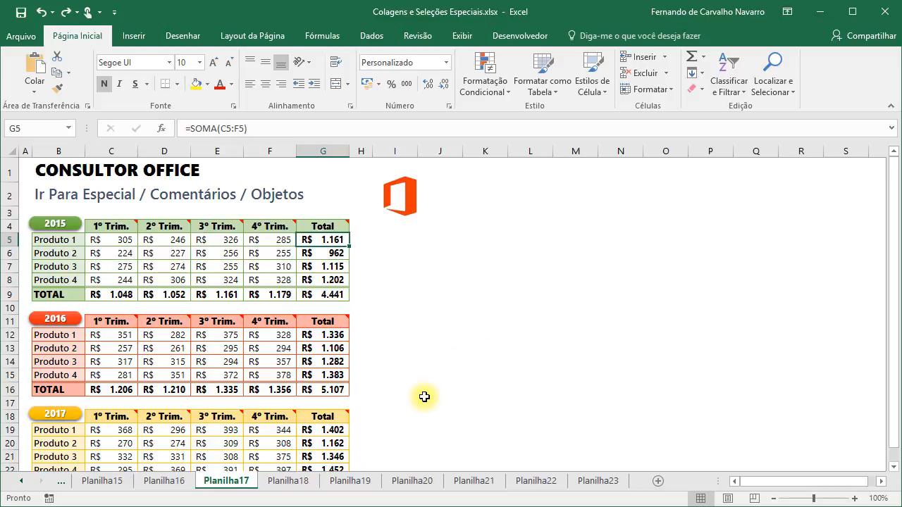
- Open the Planilha18 sheet and clear the 2017 quarterly product values in C19:F22
left_click(300, 486)
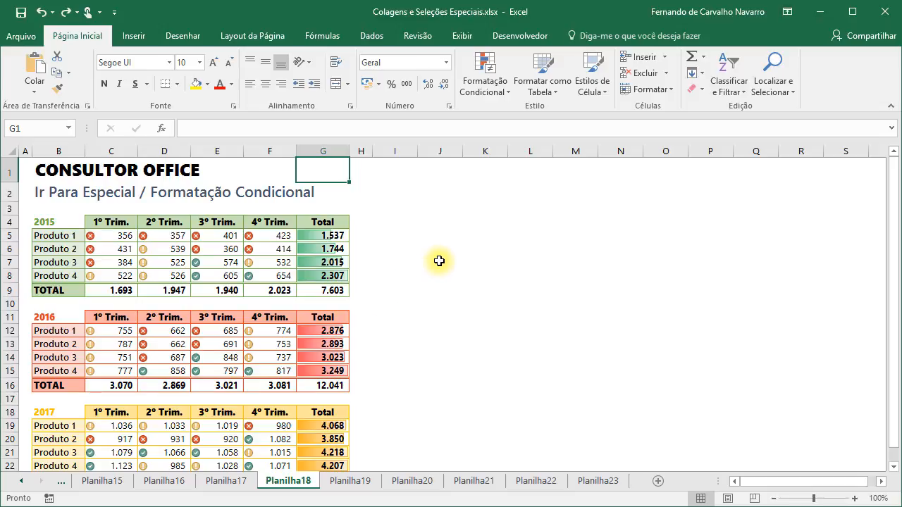
scroll(439, 260, "down", 1)
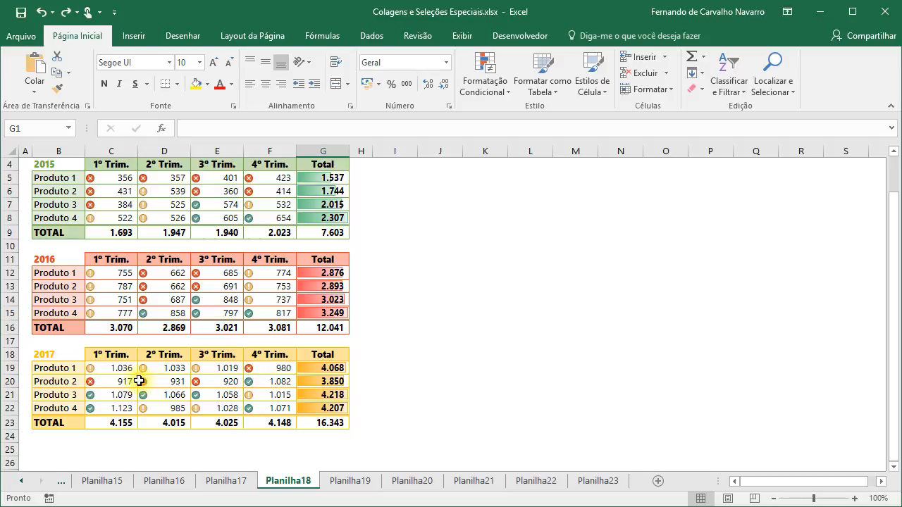
left_click_drag(102, 368, 262, 406)
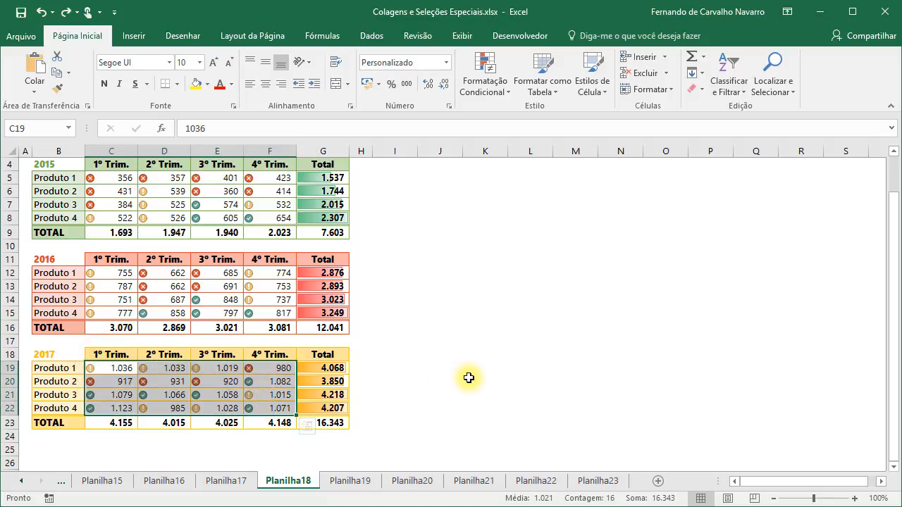
key("Delete")
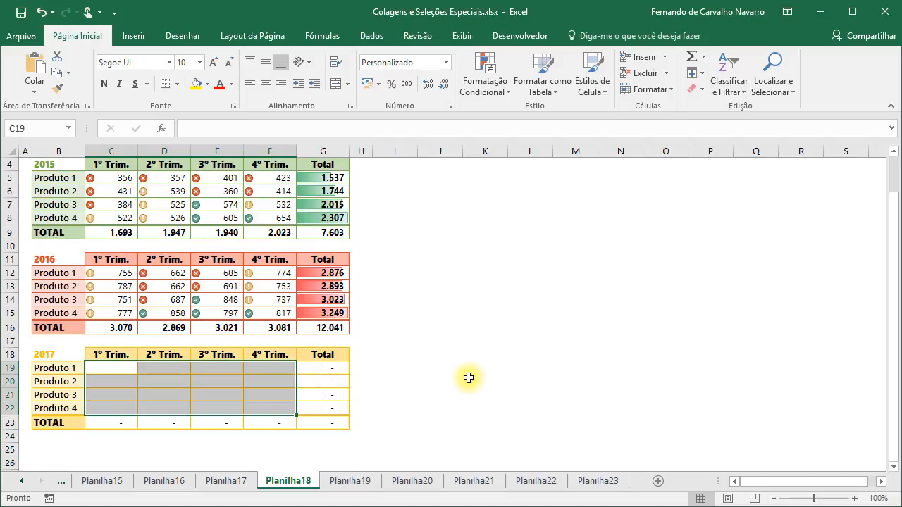
scroll(469, 378, "up", 1)
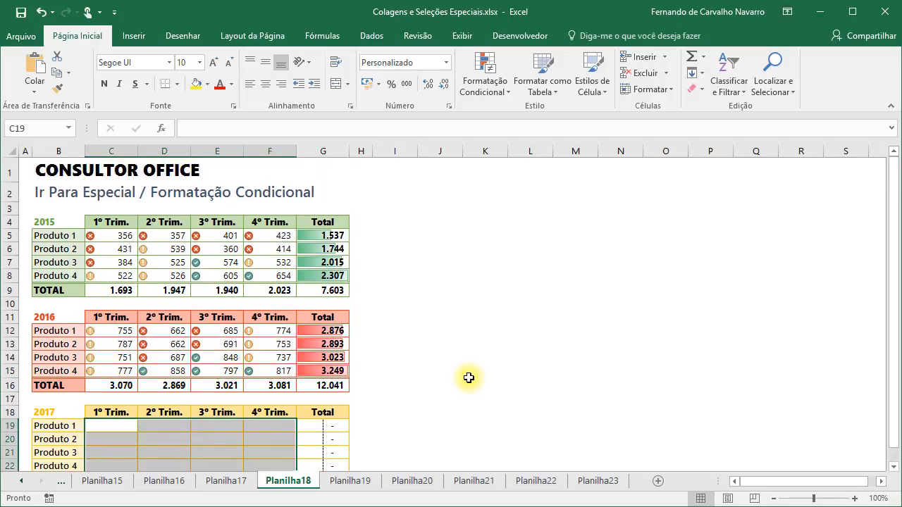
- Starting from cell C19, select all conditionally formatted cells on the sheet with Go To Special
left_click(113, 427)
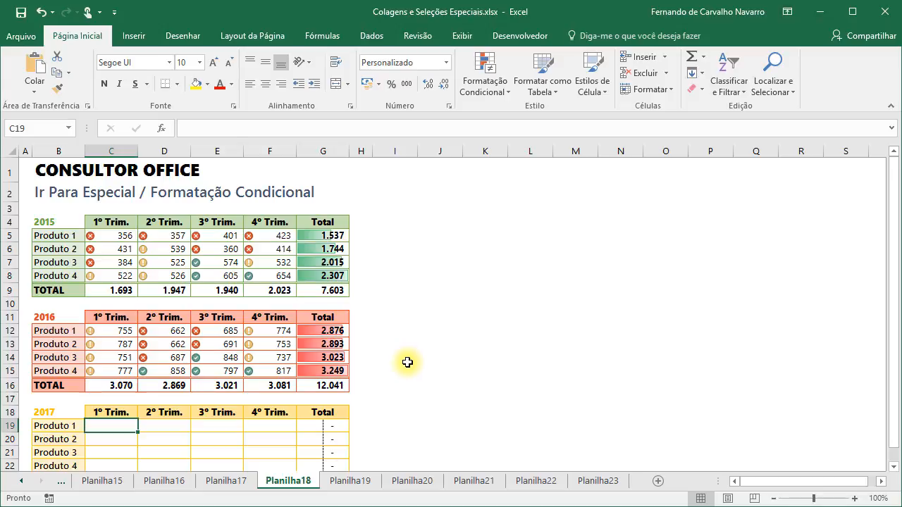
left_click(773, 83)
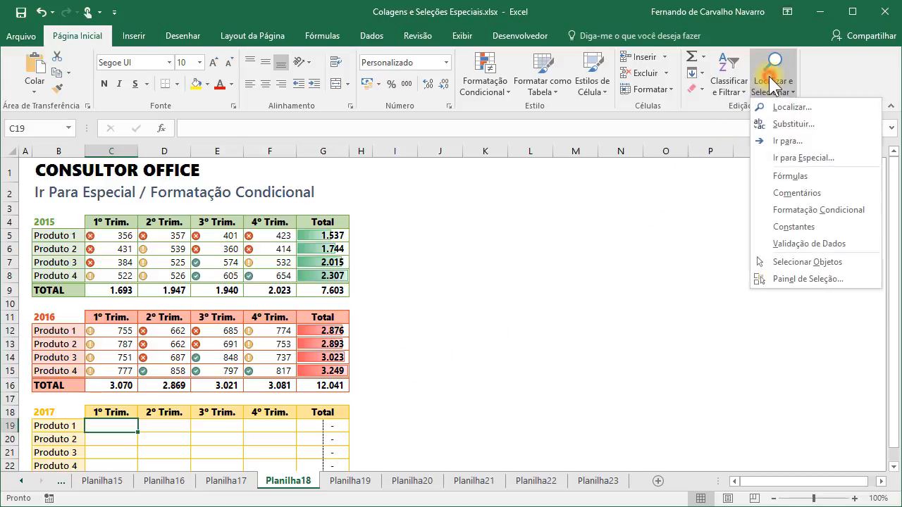
left_click(782, 160)
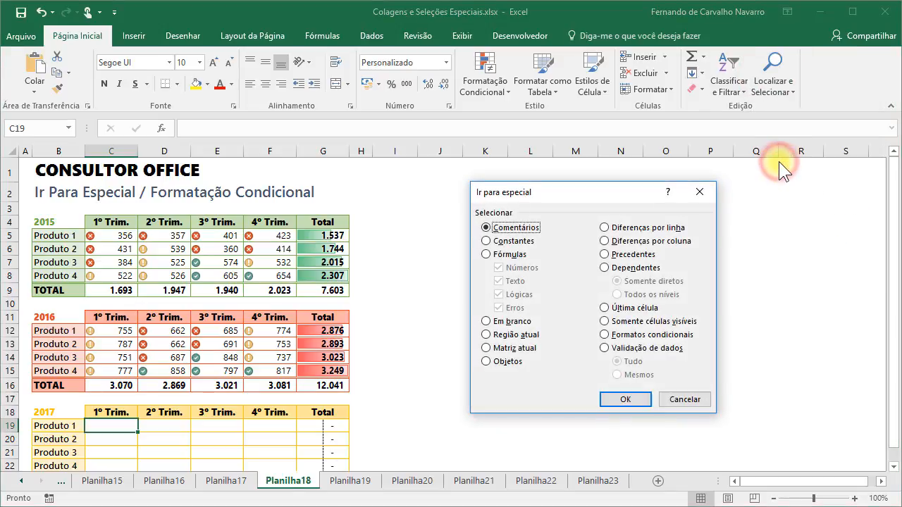
left_click(606, 337)
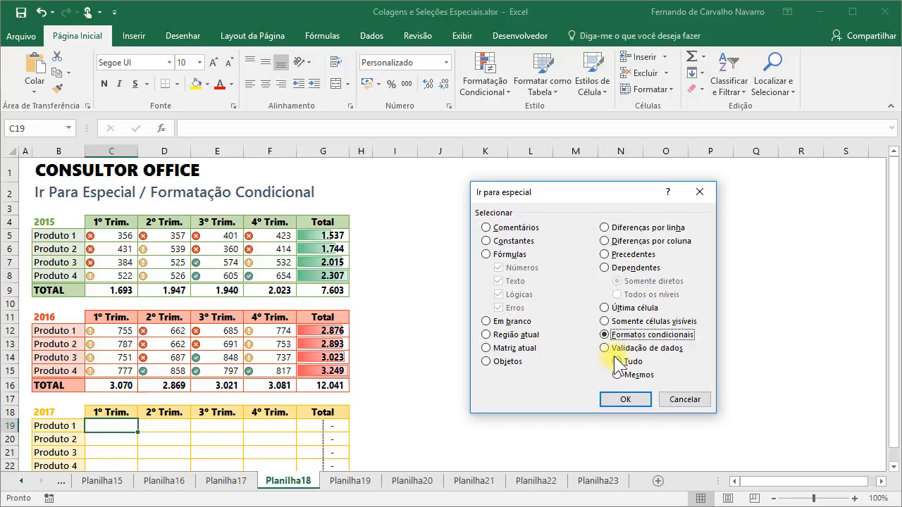
left_click(615, 399)
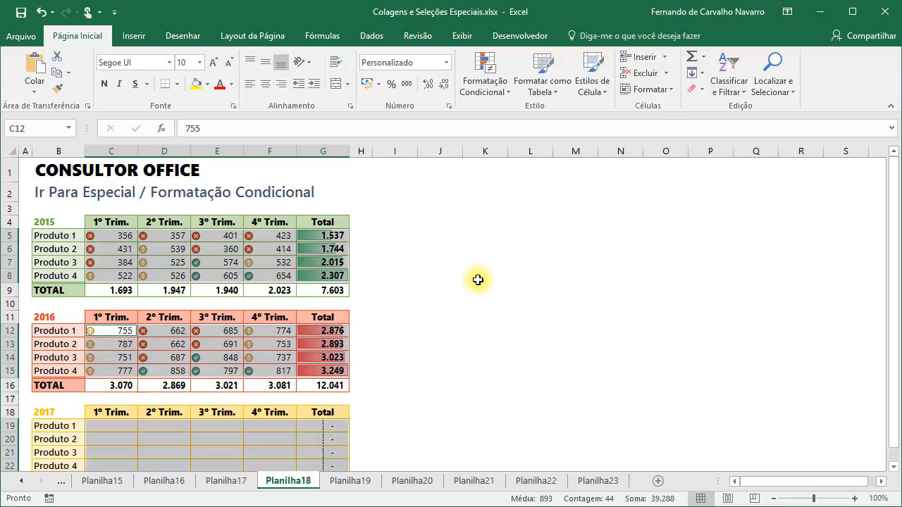
- Starting from cell D20, use Go To Special to select only cells sharing its conditional format, and finish on cell F19
left_click(151, 439)
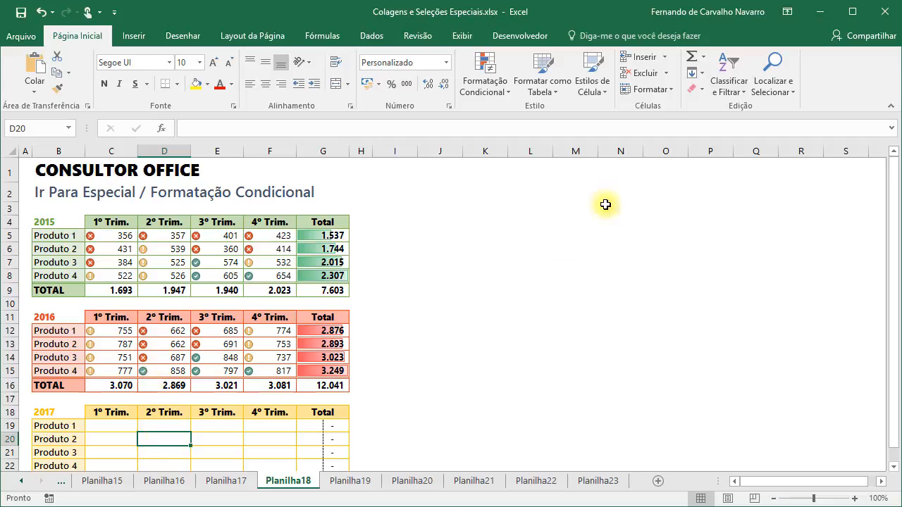
left_click(776, 67)
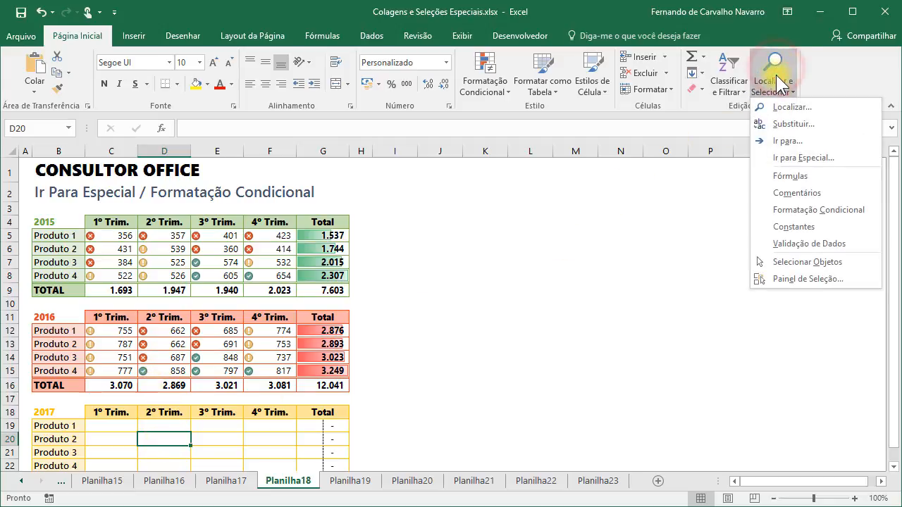
left_click(783, 156)
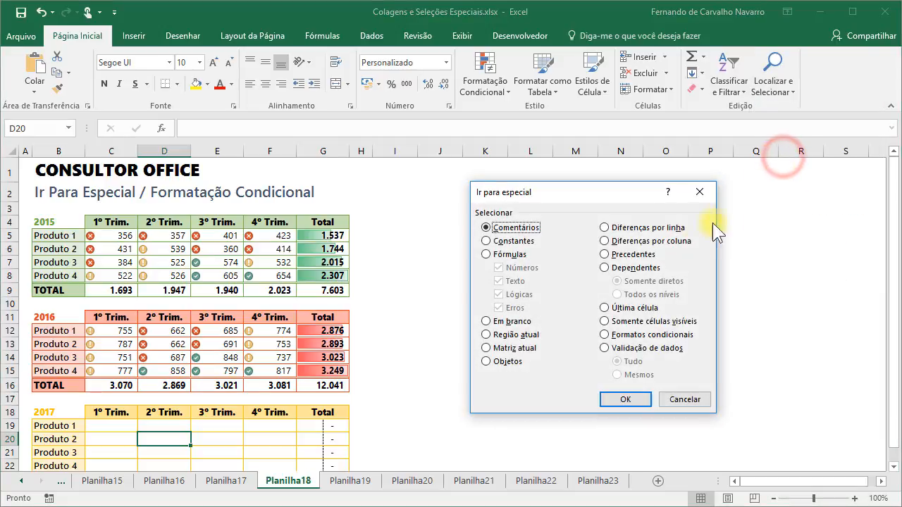
left_click(625, 334)
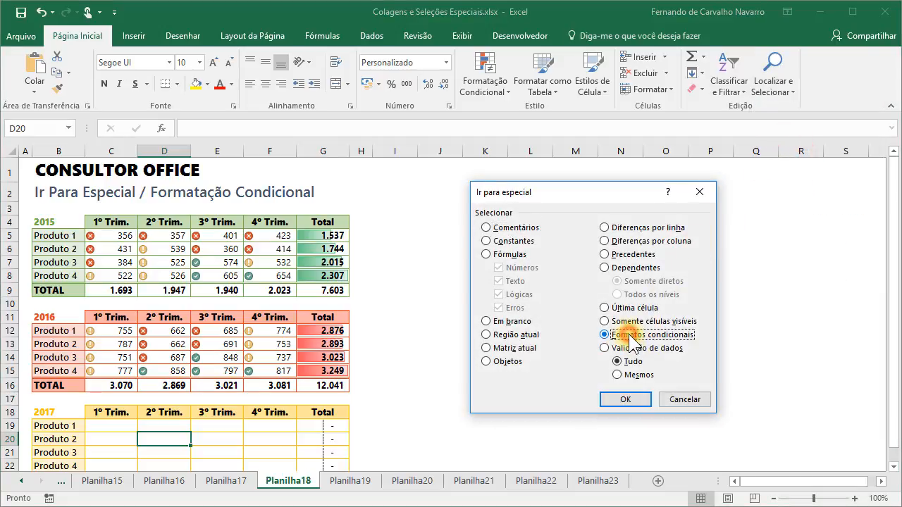
left_click(618, 374)
left_click(615, 399)
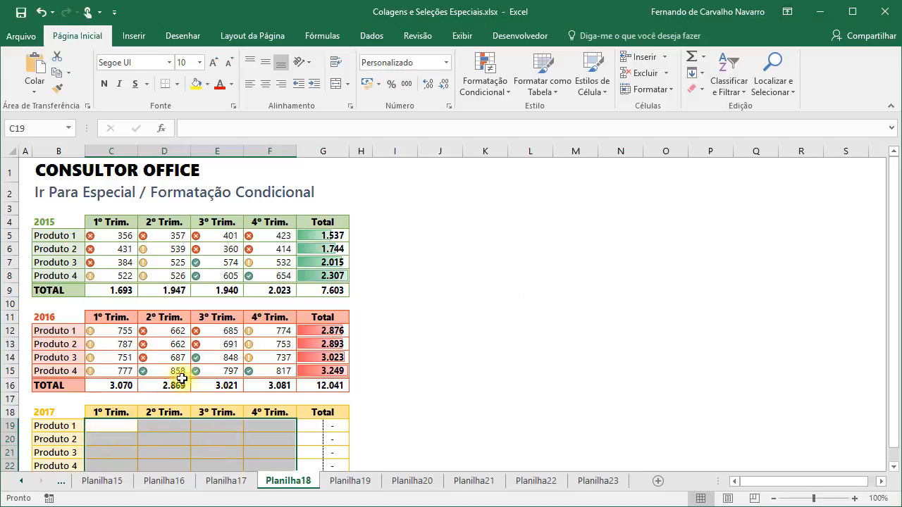
left_click(259, 425)
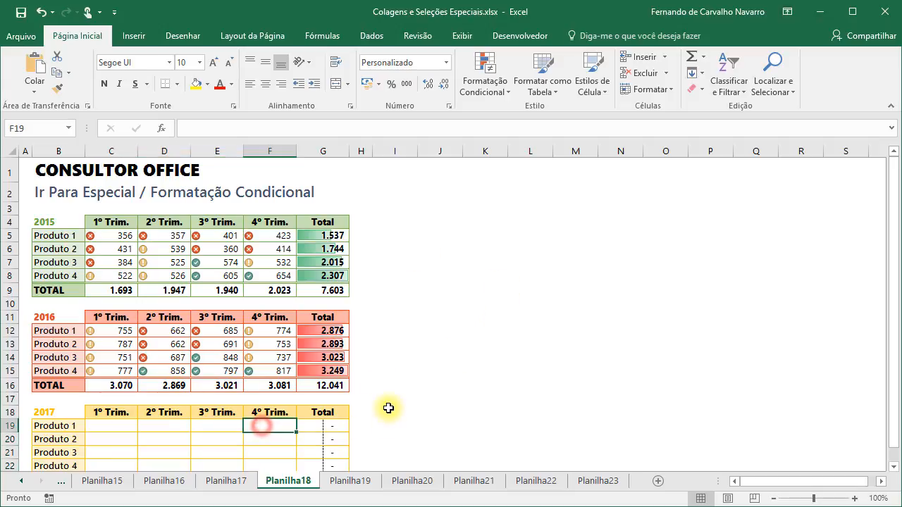
- Select only the cells with the same conditional format as total cell G5 using Go To Special, and return to G5
left_click(308, 242)
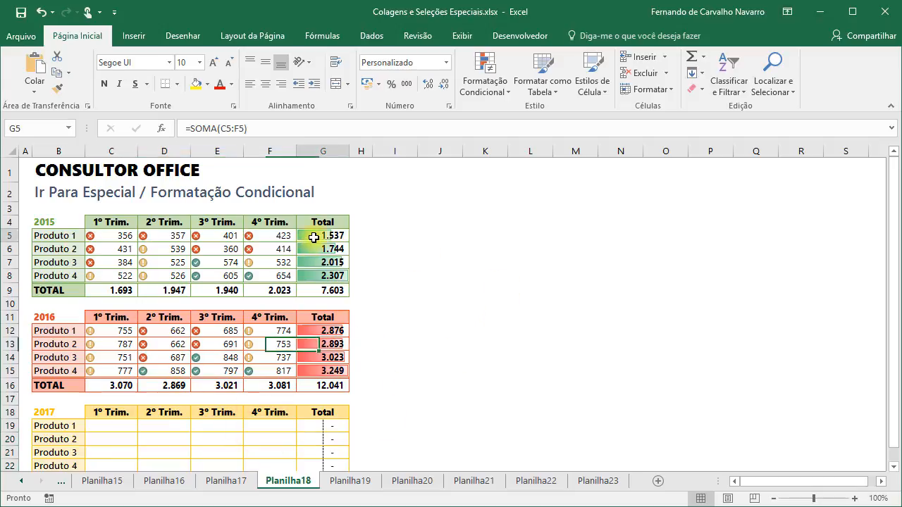
left_click(781, 85)
left_click(786, 157)
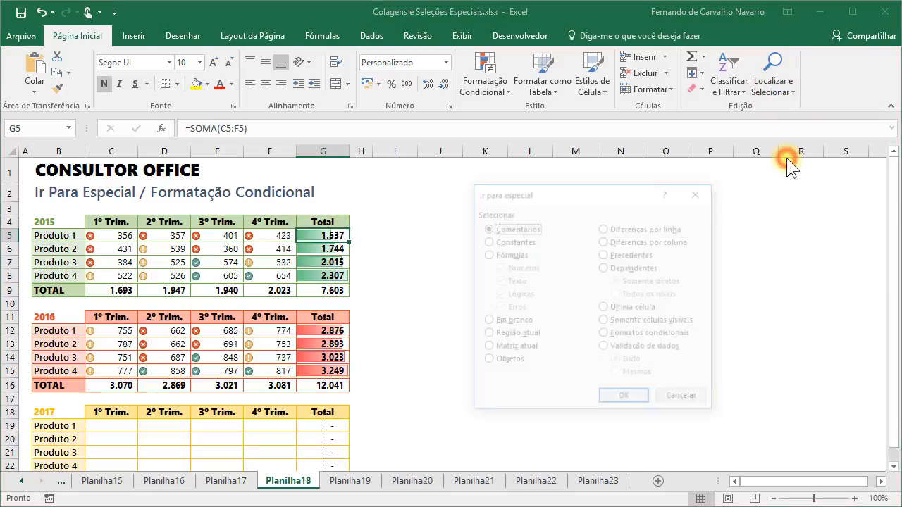
left_click(628, 337)
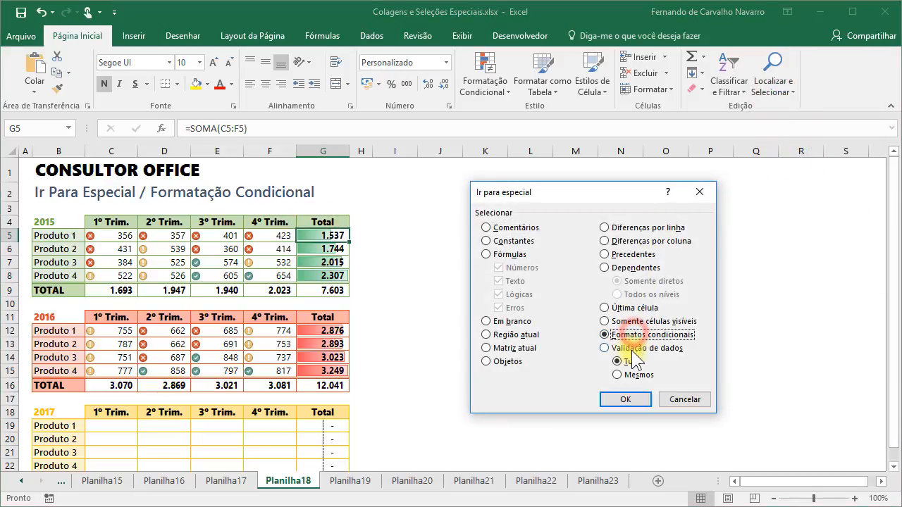
left_click(629, 374)
left_click(624, 396)
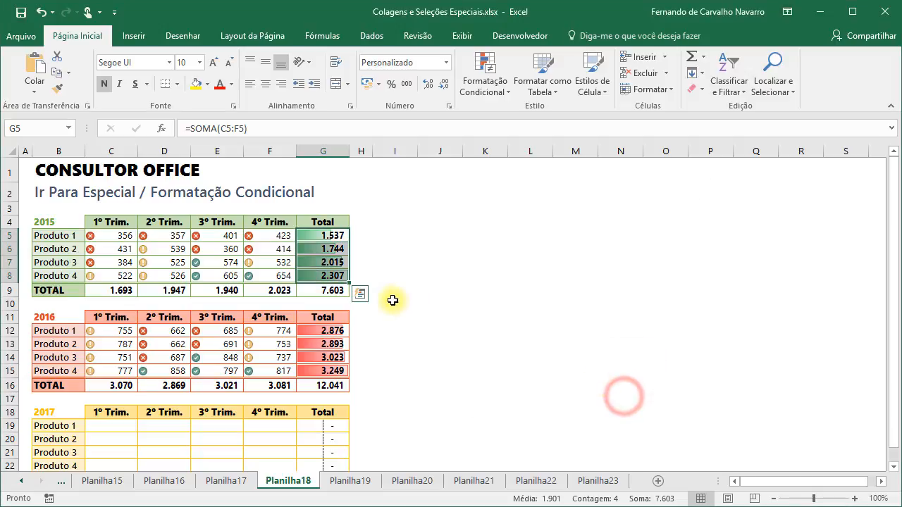
left_click(332, 235)
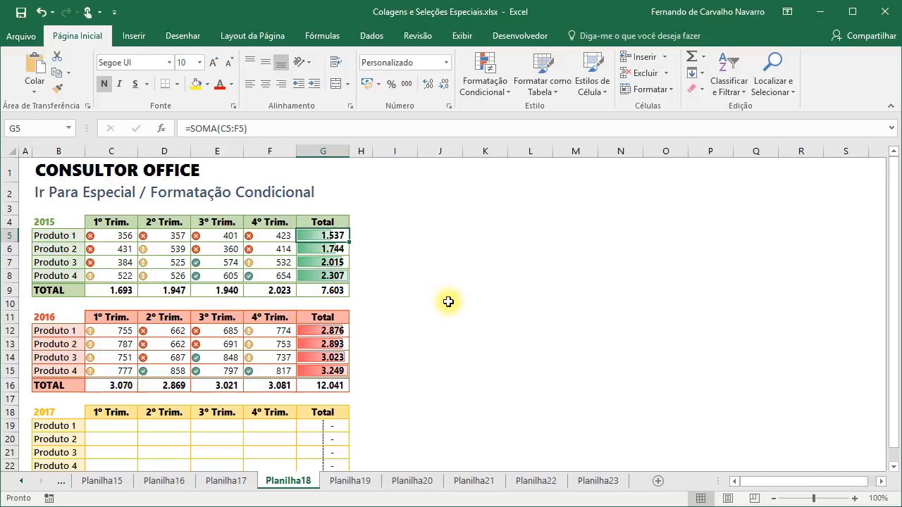
- Open the Planilha19 sheet and inspect the total price formula in H5 without changing it
left_click(350, 482)
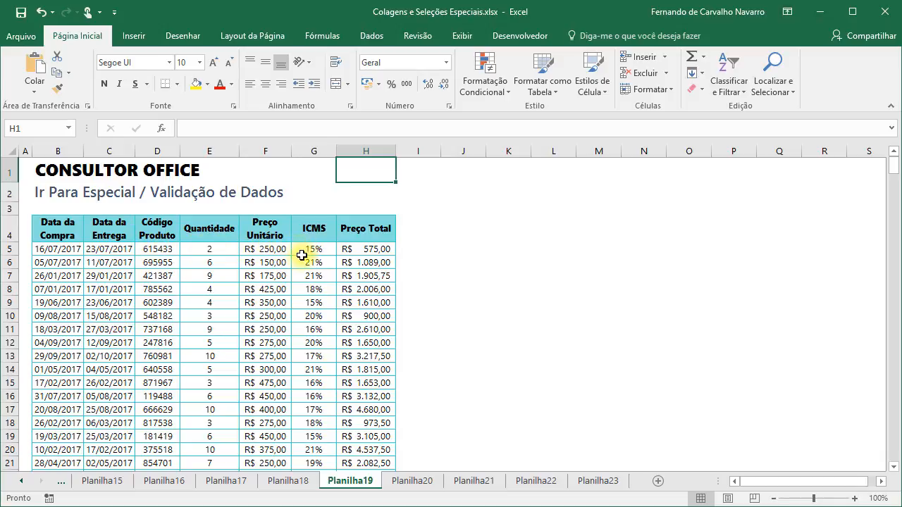
left_click(380, 248)
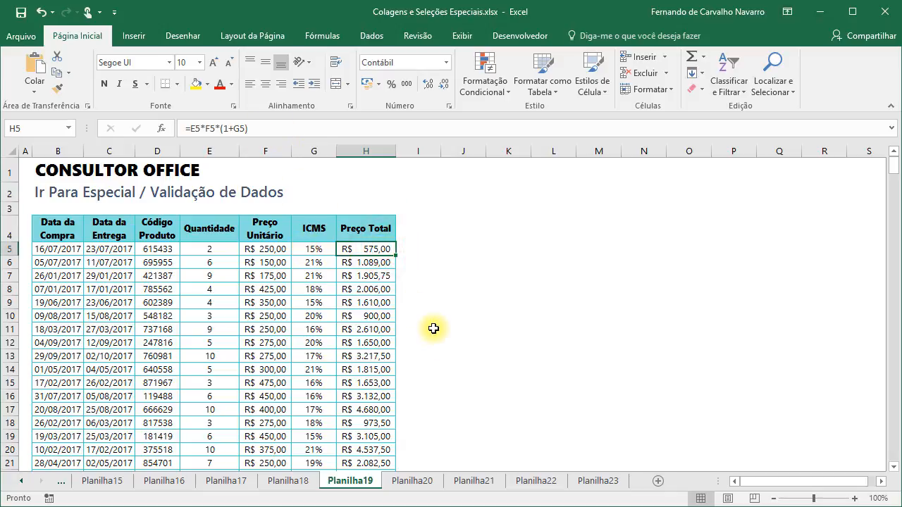
key("F2")
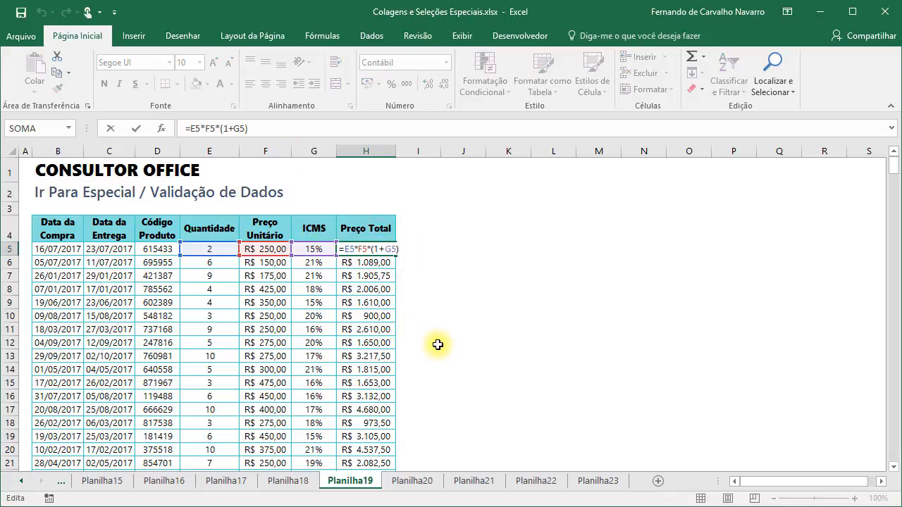
key("Escape")
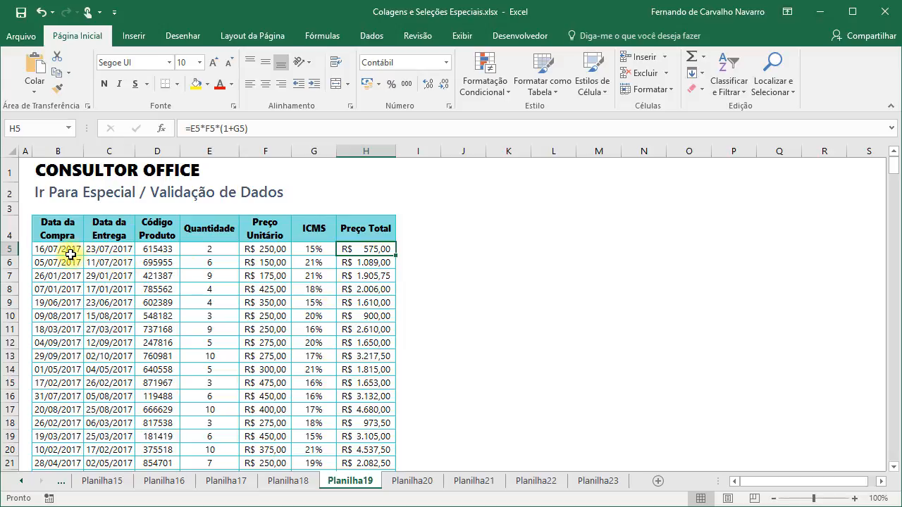
- Review the first five purchase dates, the first five delivery dates and the unit price in F5
left_click_drag(60, 250, 60, 303)
left_click_drag(112, 251, 110, 303)
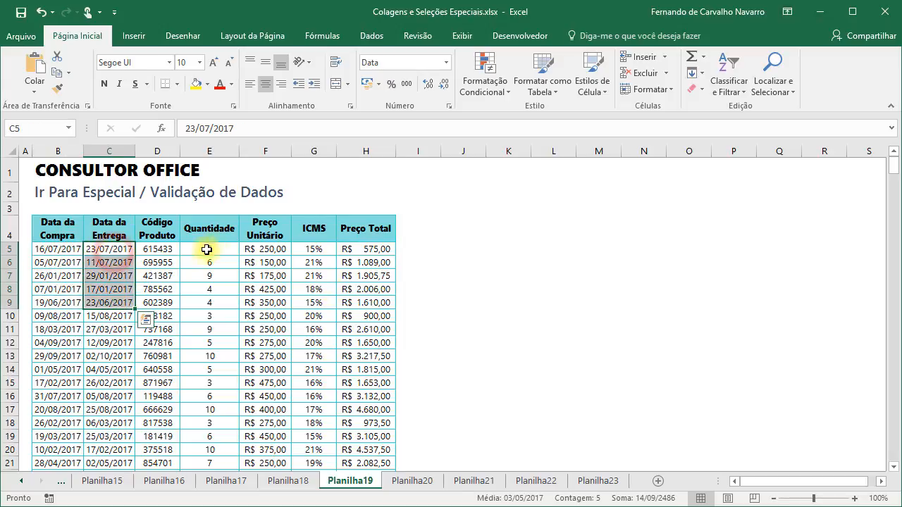
left_click(270, 253)
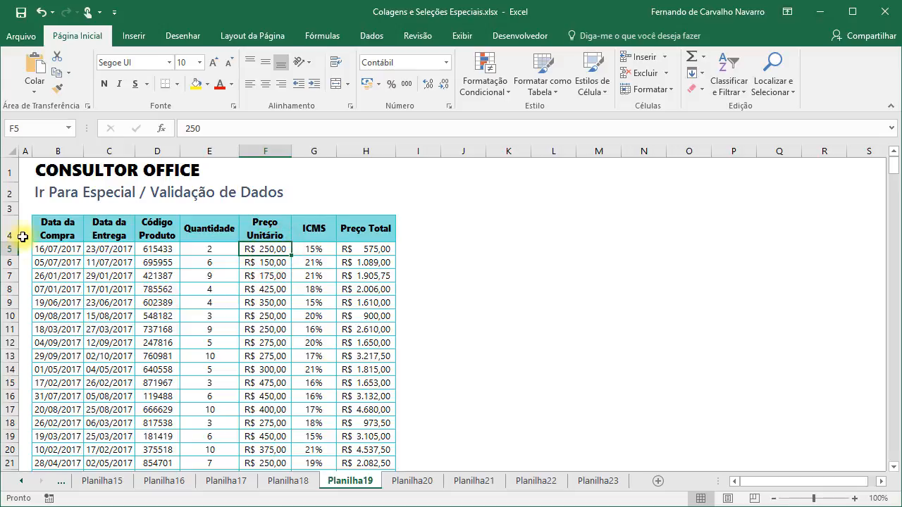
- Try to enter the text hgjfkghjfk as the purchase date in B5 and cancel the entry
left_click(56, 250)
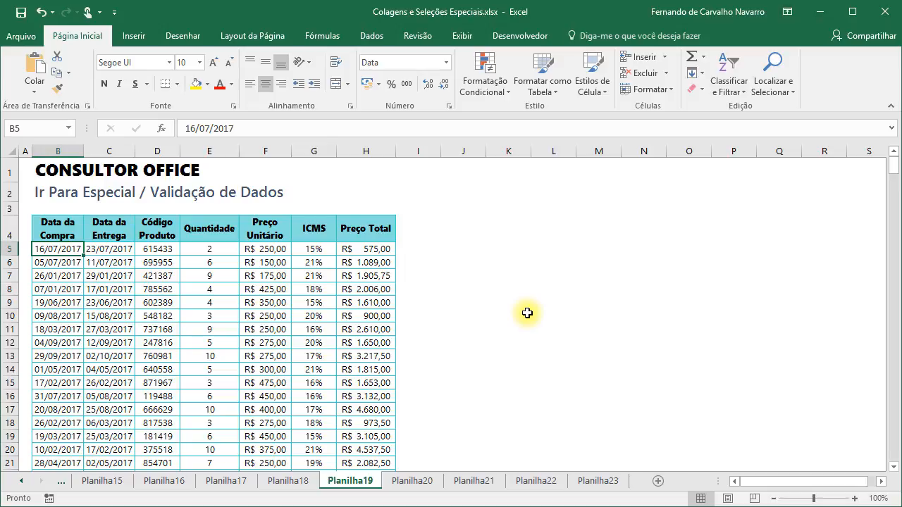
type("hgjfkghjfk")
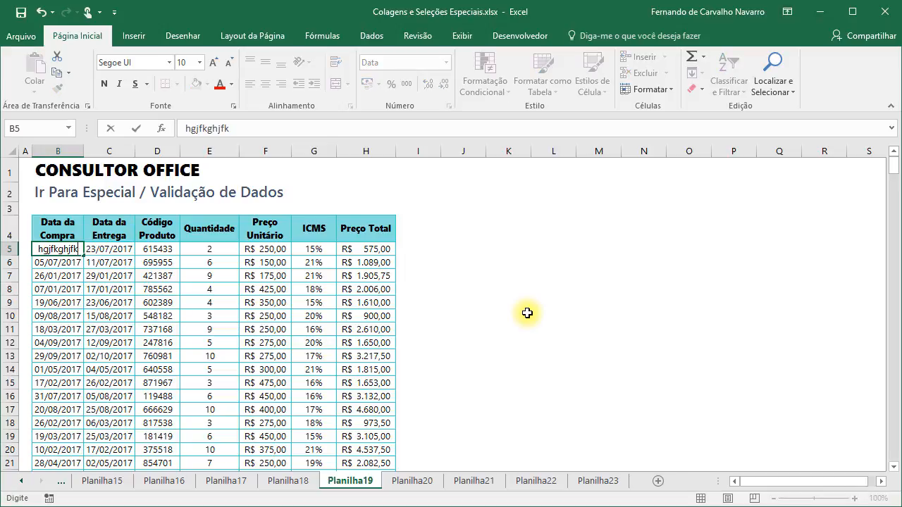
key("Return")
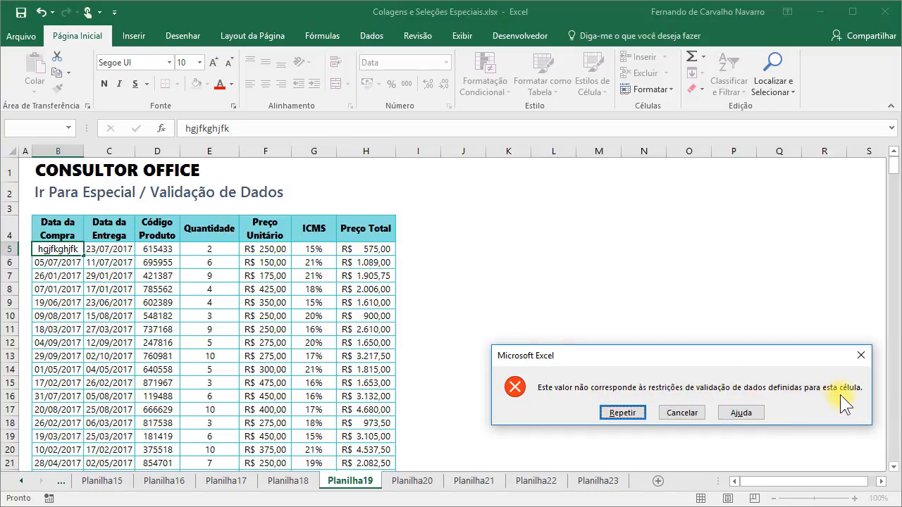
left_click(681, 413)
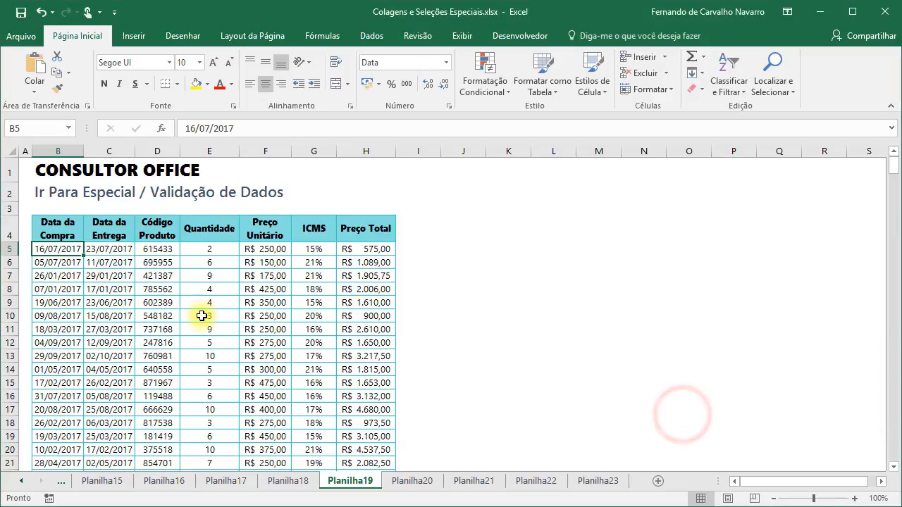
- Set the product code in D5 to 999999 and undo the entry
left_click(165, 251)
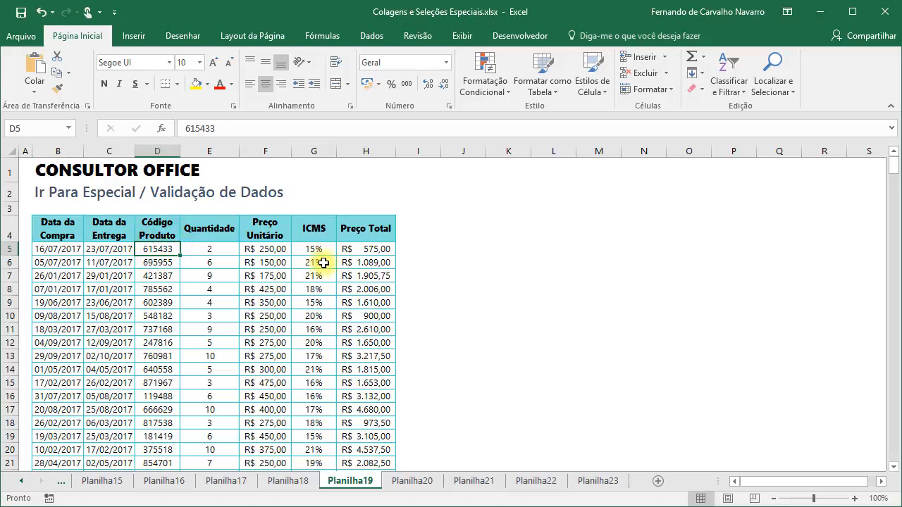
type("999999")
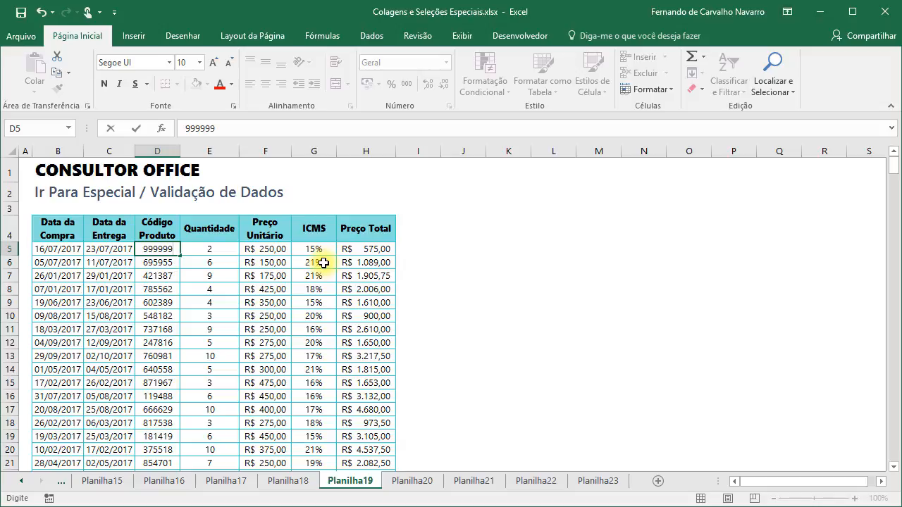
key("Return")
key("ctrl+z")
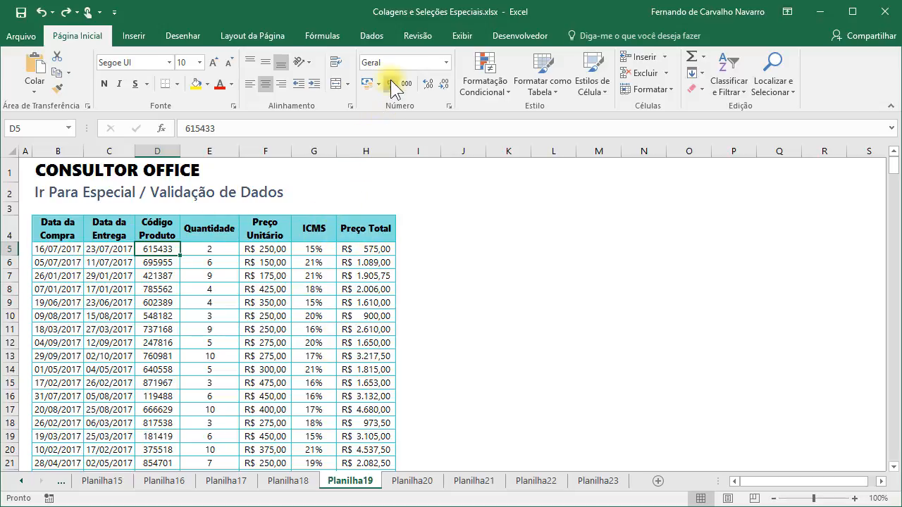
- Starting from cell D5, select all cells with data validation using Go To Special, and finish on delivery date cell C8
left_click(784, 64)
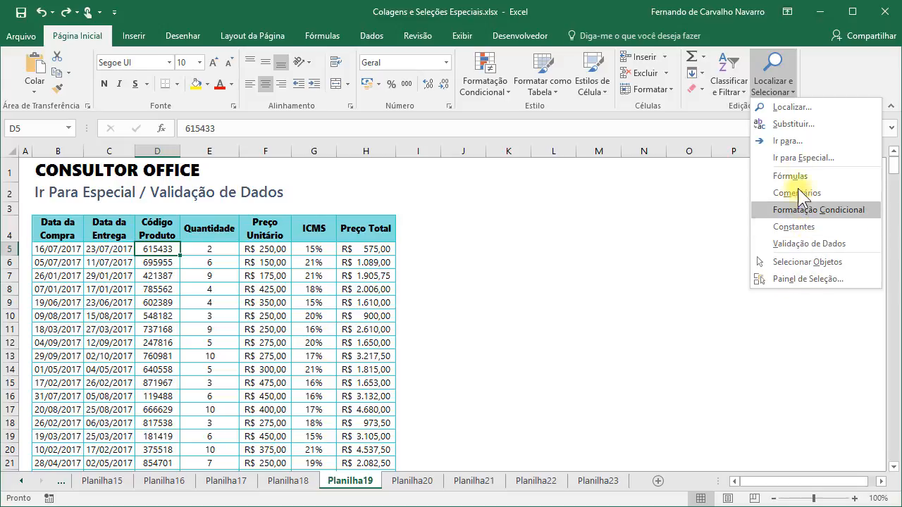
left_click(792, 157)
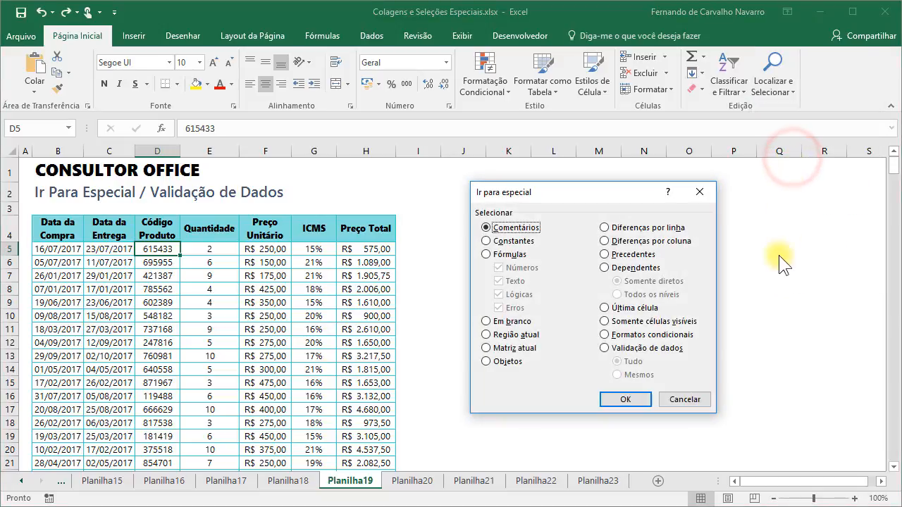
left_click(605, 349)
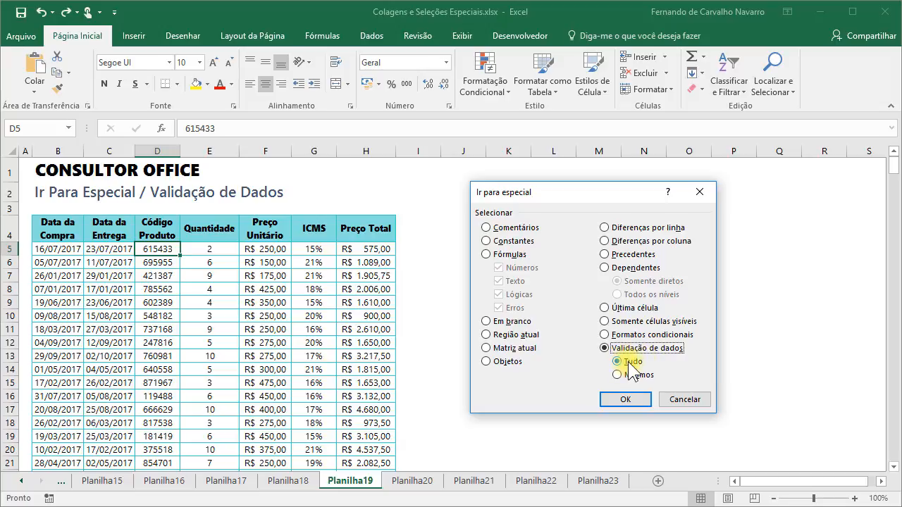
left_click(626, 399)
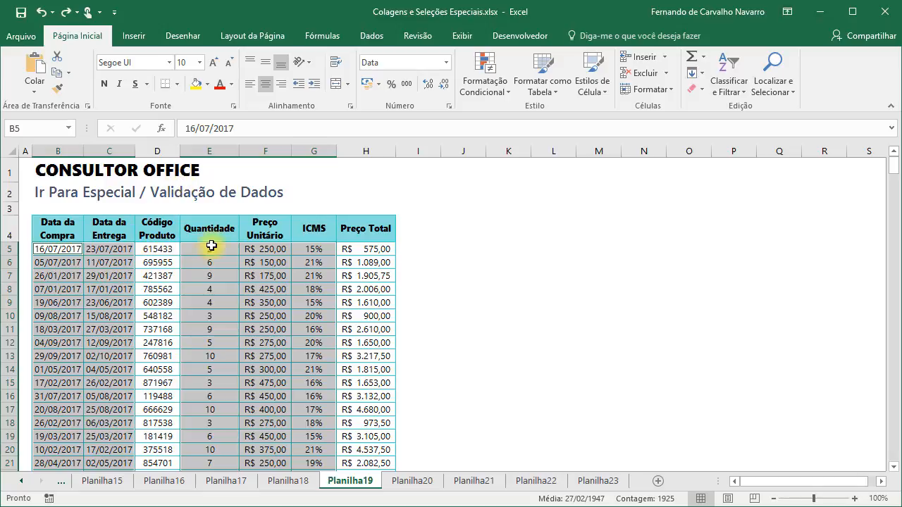
left_click(362, 248)
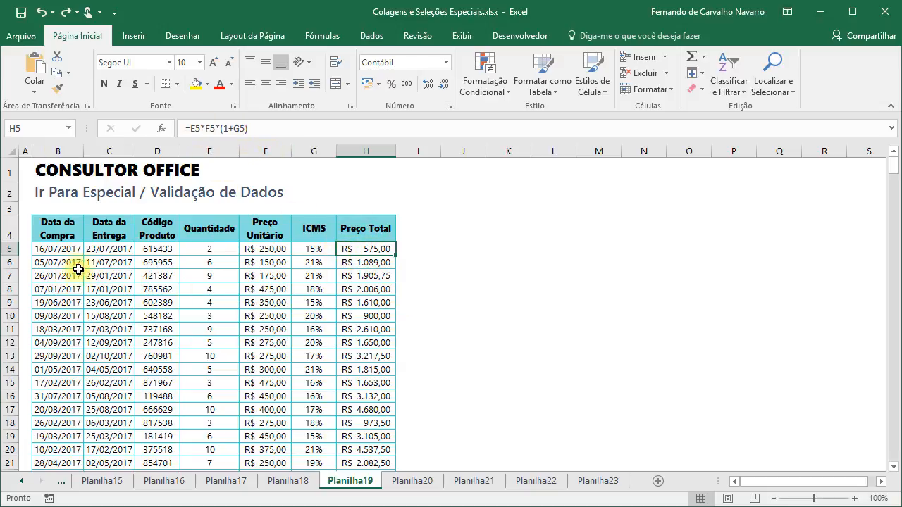
left_click(109, 289)
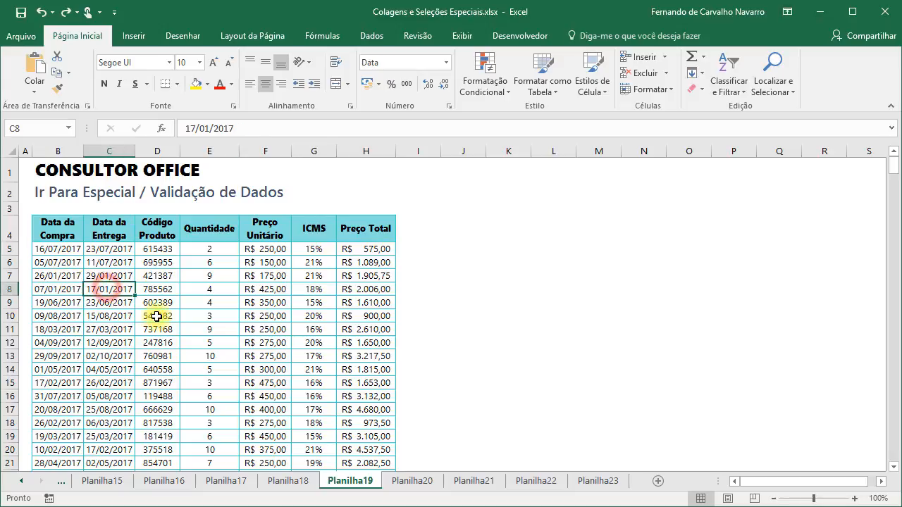
- Starting from delivery date cell C8, select only cells with the same data validation using Go To Special, and finish on purchase date cell B5
left_click(107, 288)
left_click(766, 80)
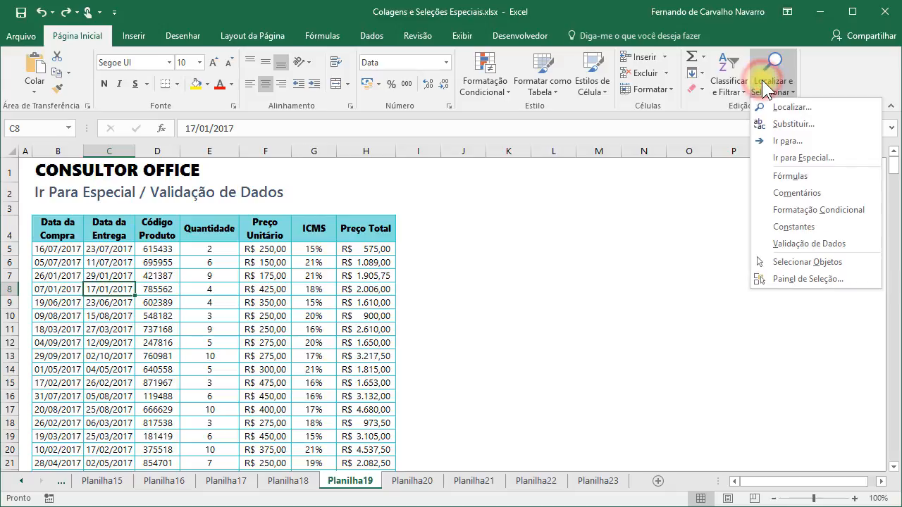
left_click(776, 159)
left_click(638, 349)
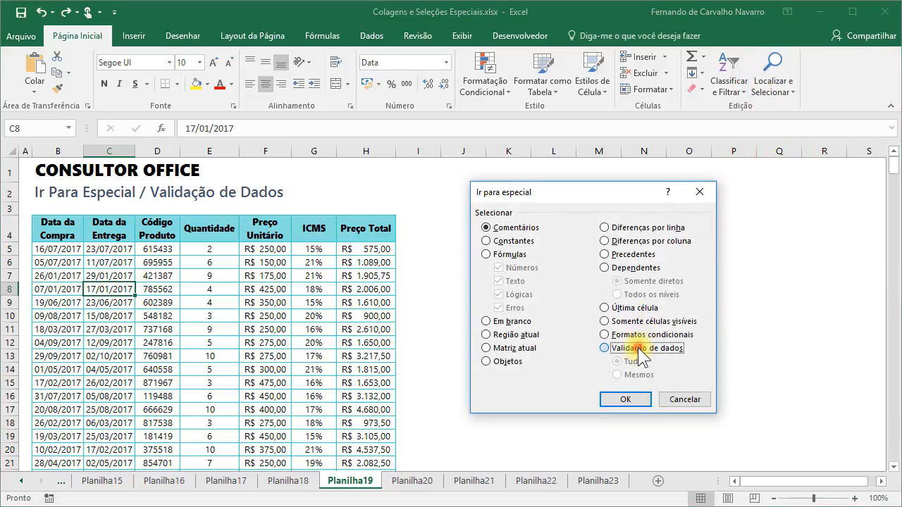
left_click(617, 375)
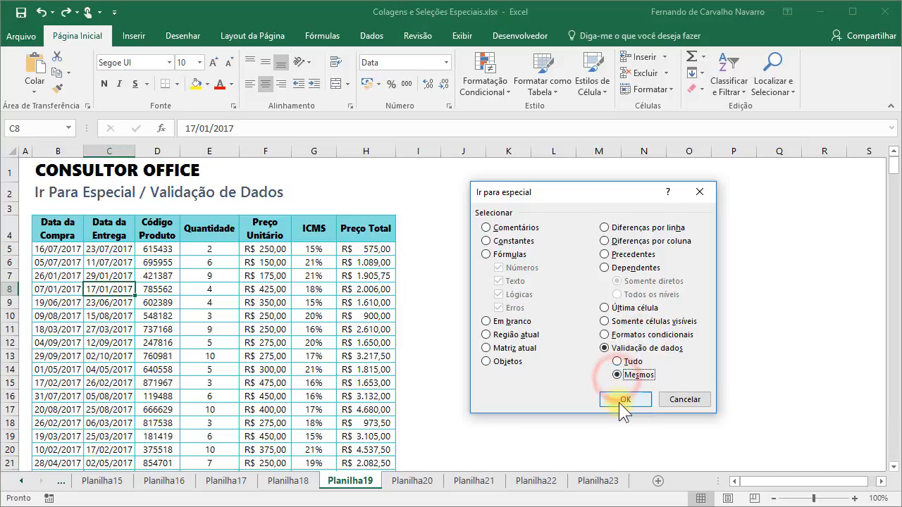
left_click(622, 400)
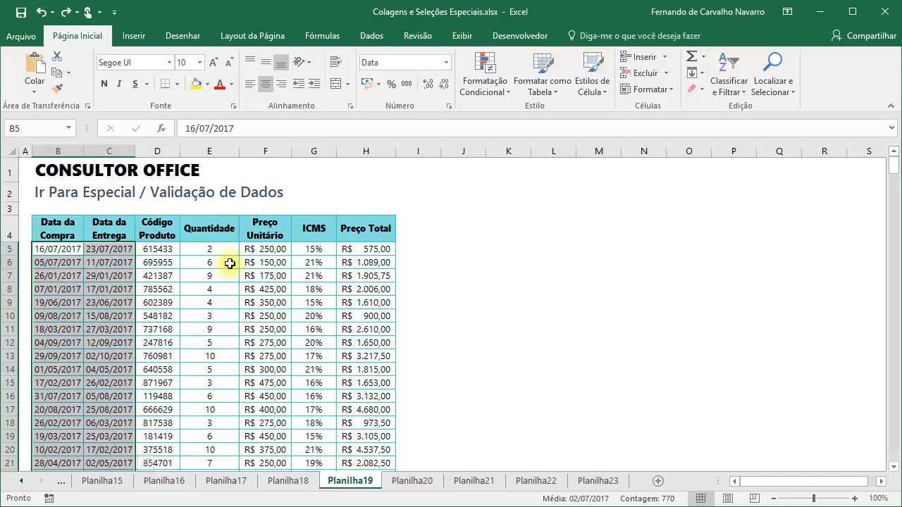
left_click(65, 249)
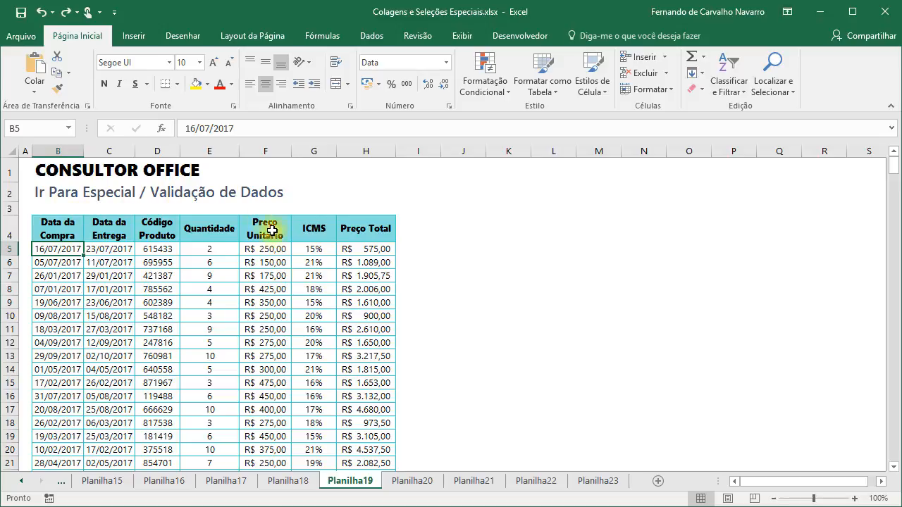
- On Planilha20, examine the blank cells below the first entries in the Região, Vendedor and Seção columns, beside the filled sale dates
left_click(412, 482)
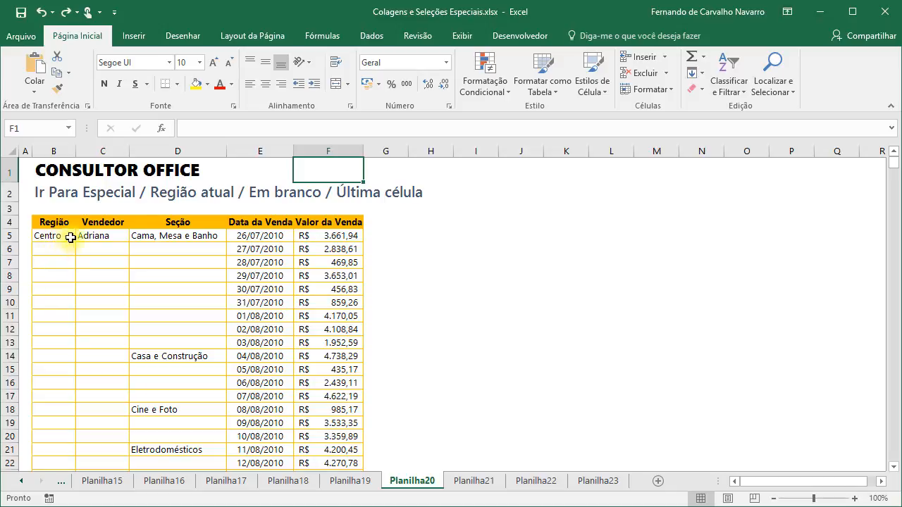
left_click_drag(52, 247, 53, 356)
left_click_drag(99, 248, 99, 343)
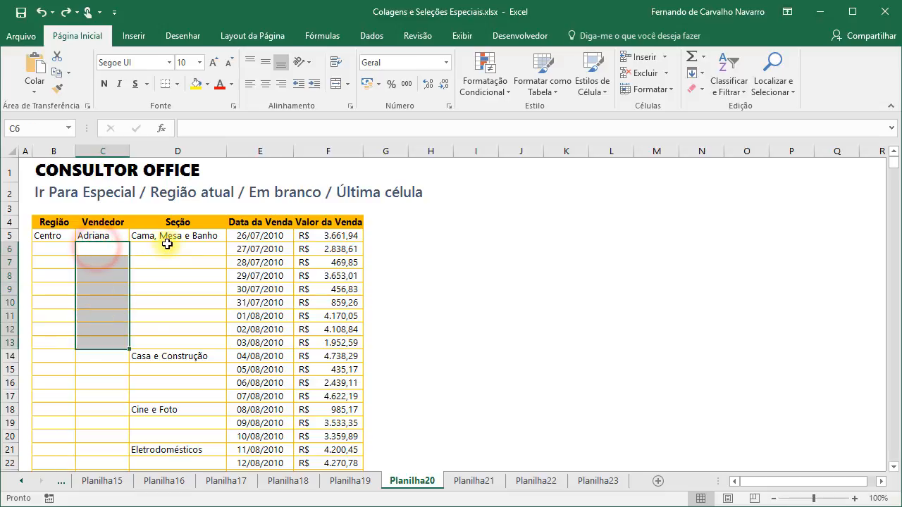
left_click_drag(159, 248, 145, 288)
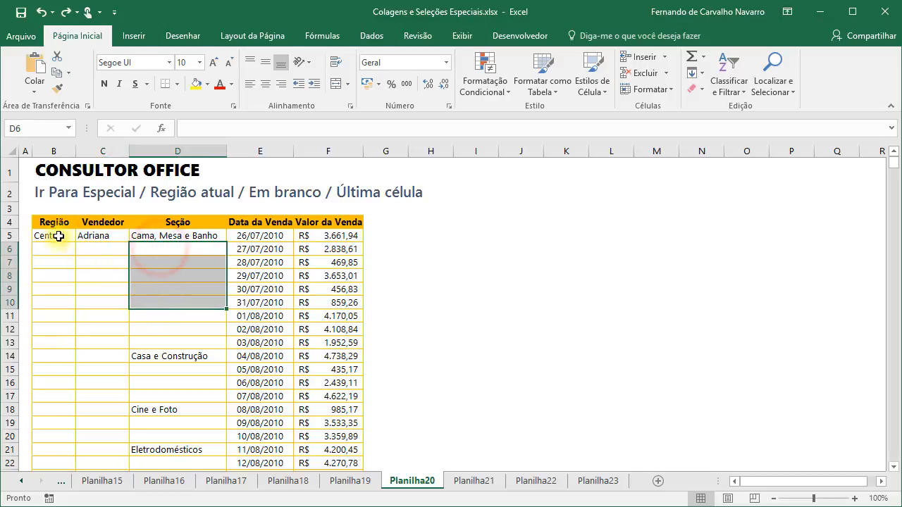
left_click_drag(53, 248, 52, 343)
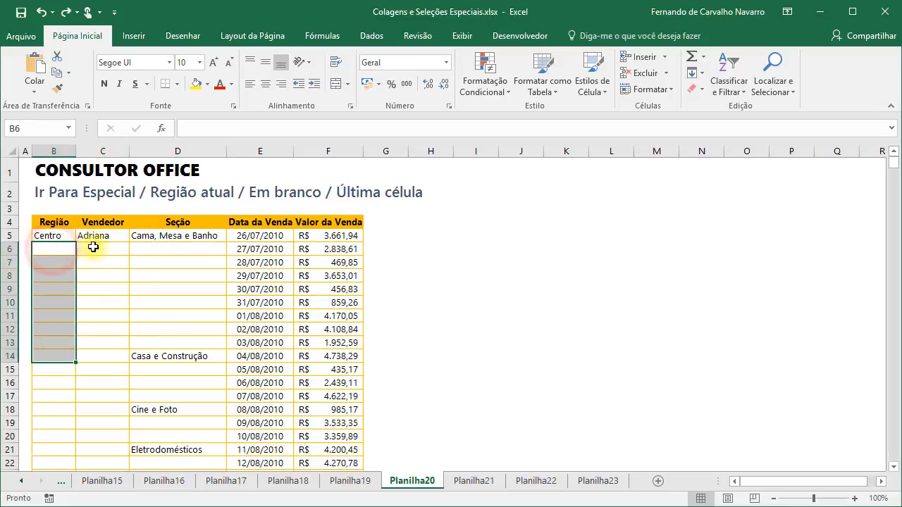
left_click_drag(92, 248, 99, 329)
left_click_drag(172, 247, 157, 304)
left_click(248, 250)
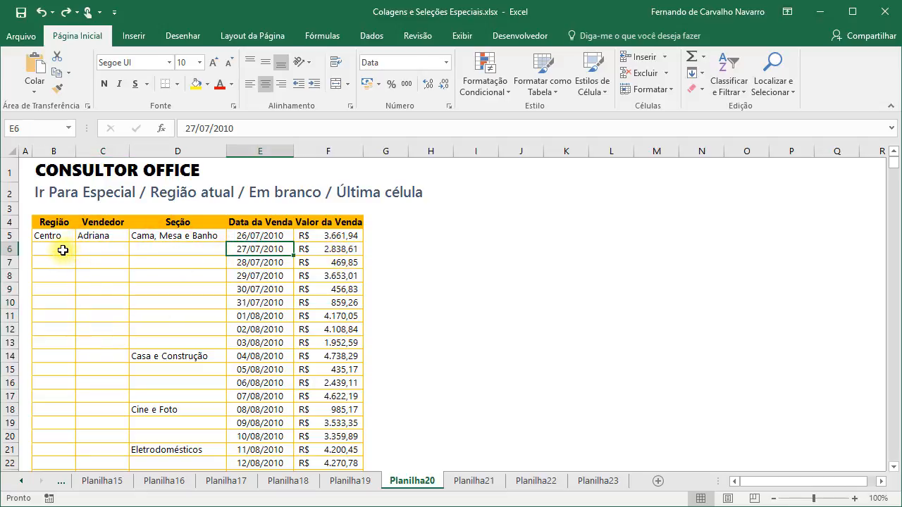
left_click(156, 247)
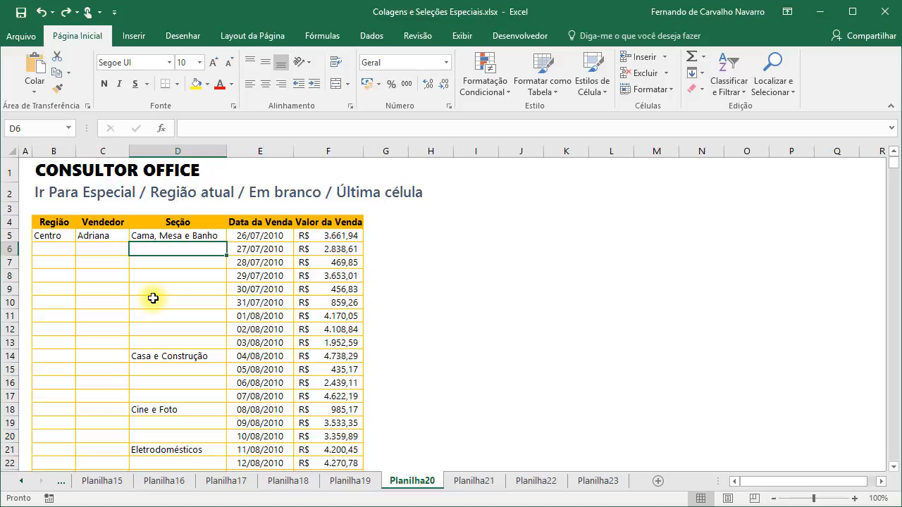
- Try to select the sales table manually from header cell B4 across to column F and downward, and return to cell A1
left_click(61, 222)
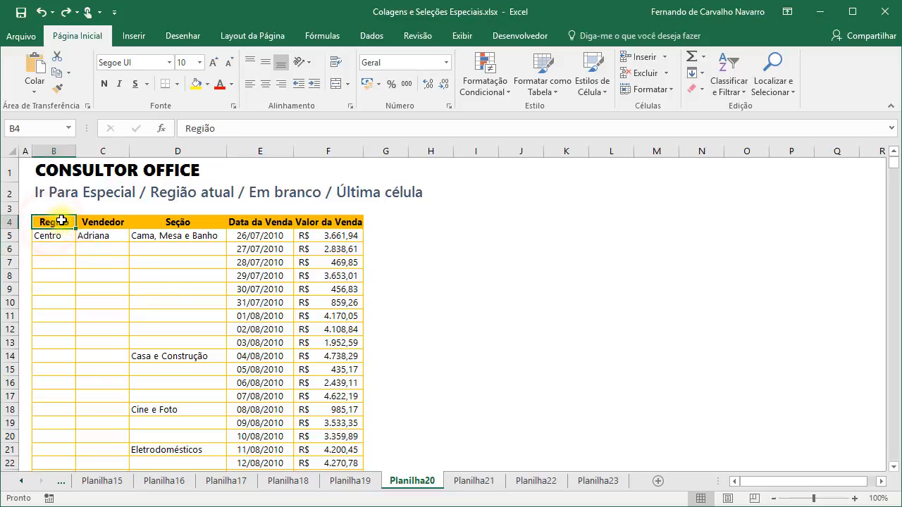
left_click_drag(62, 221, 316, 419)
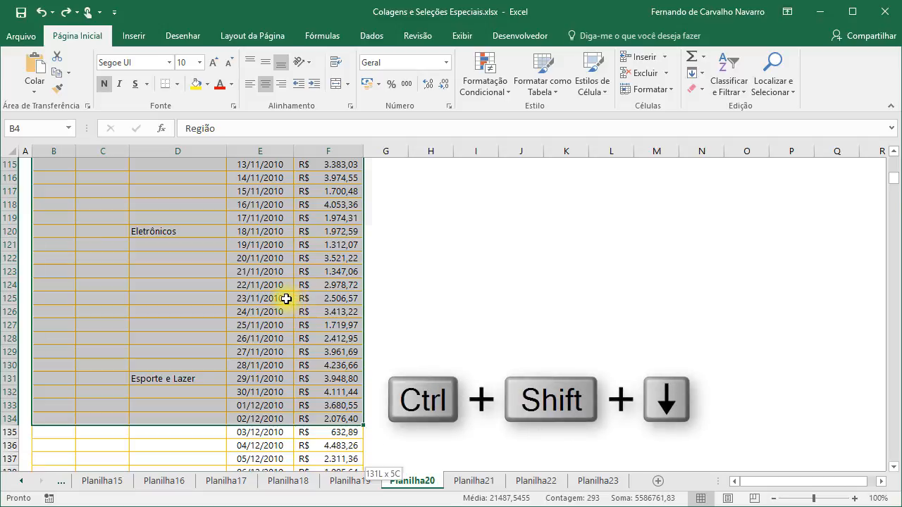
key("ctrl+shift+Down")
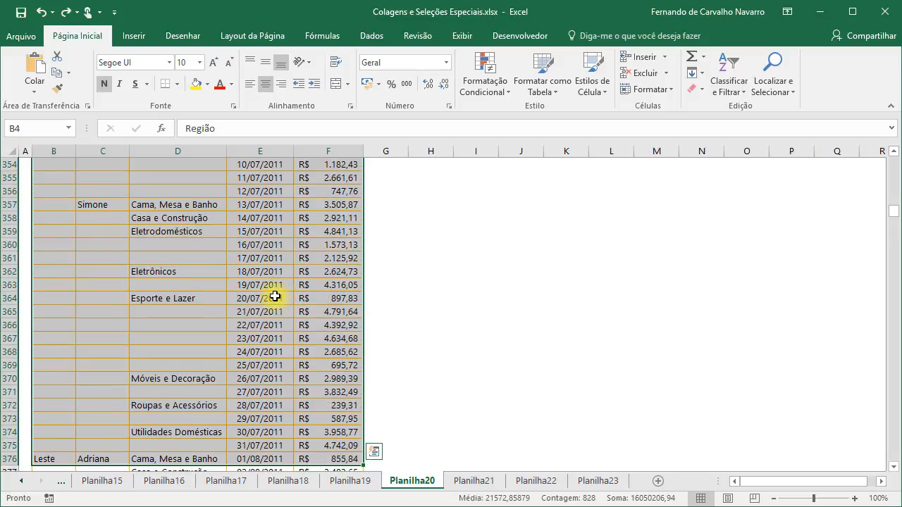
scroll(275, 297, "down", 1)
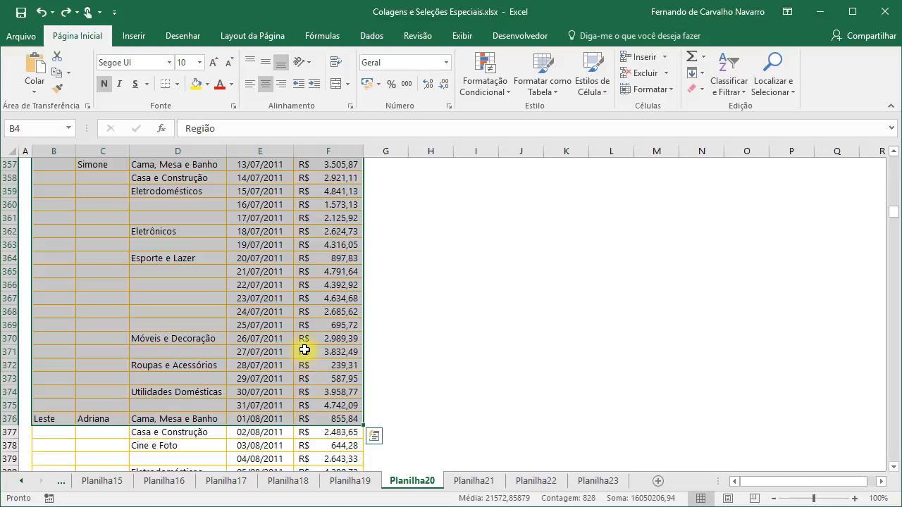
key("ctrl+Home")
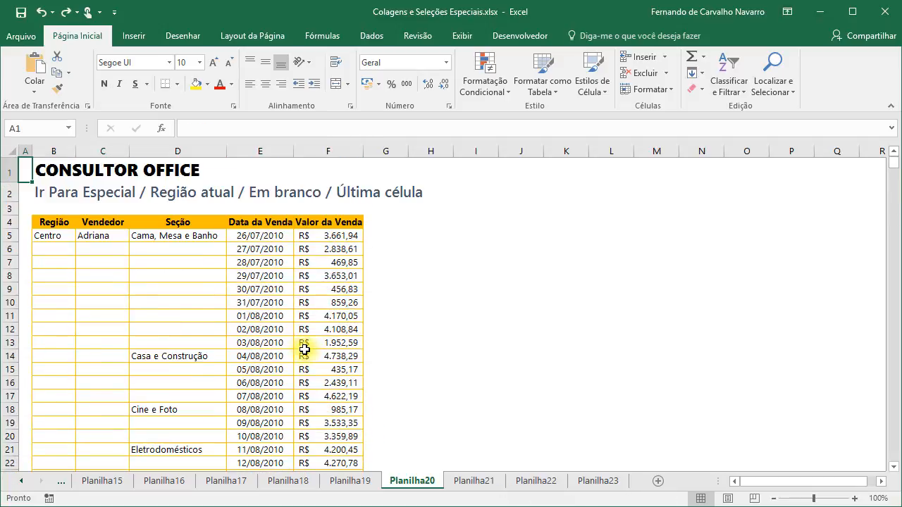
- Starting from sale date cell E9, select the sales table's current region using Go To Special
left_click(63, 238)
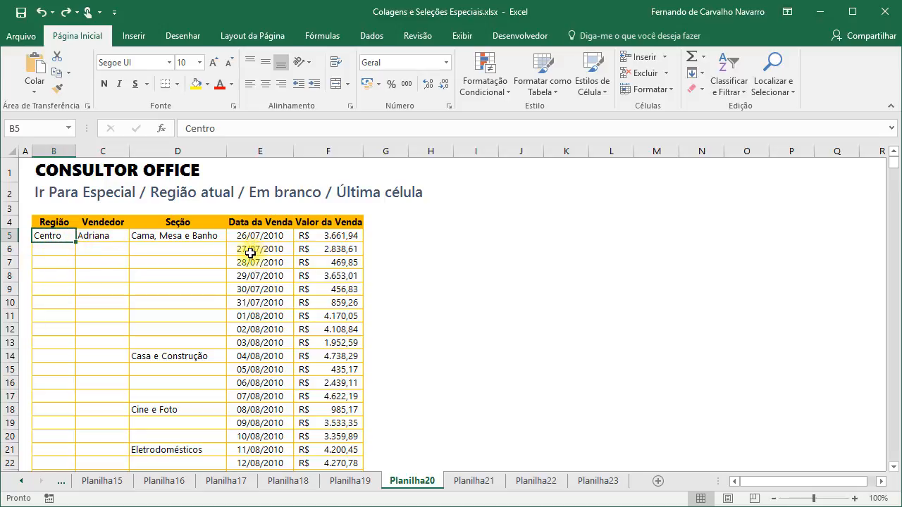
left_click(248, 290)
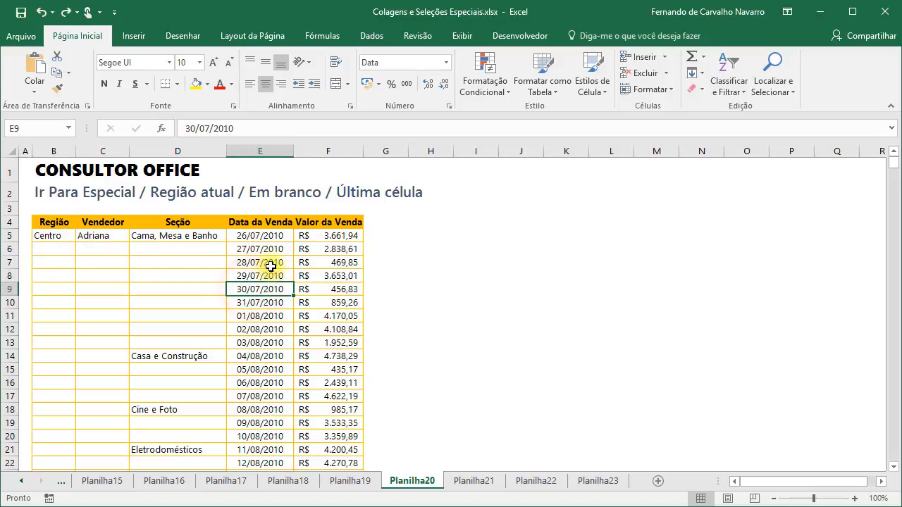
left_click(211, 289)
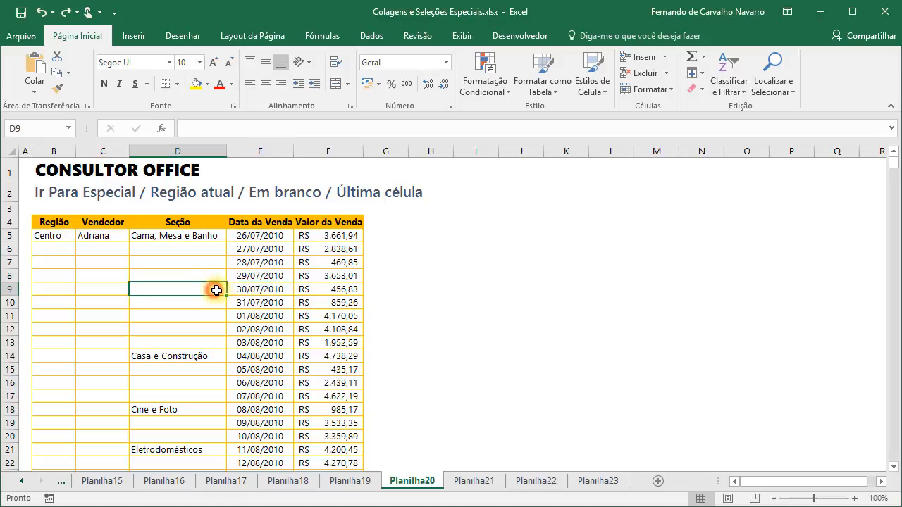
left_click(255, 290)
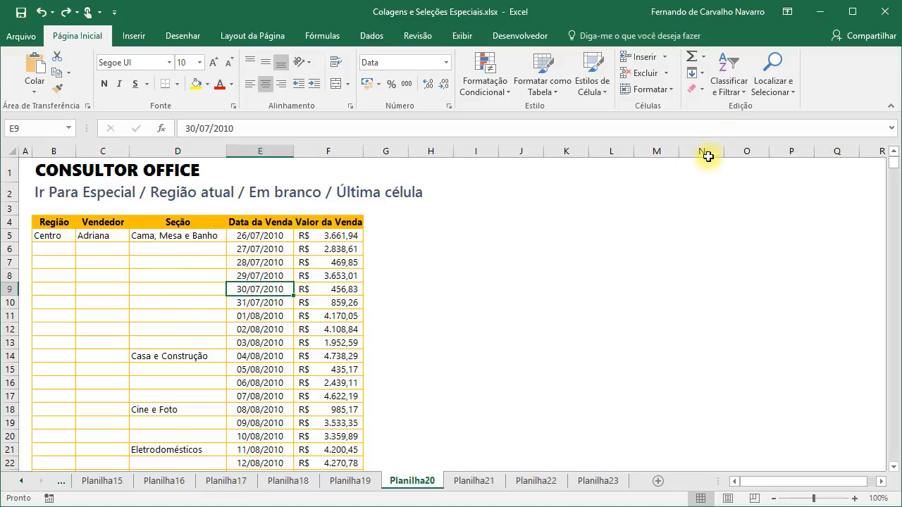
left_click(768, 80)
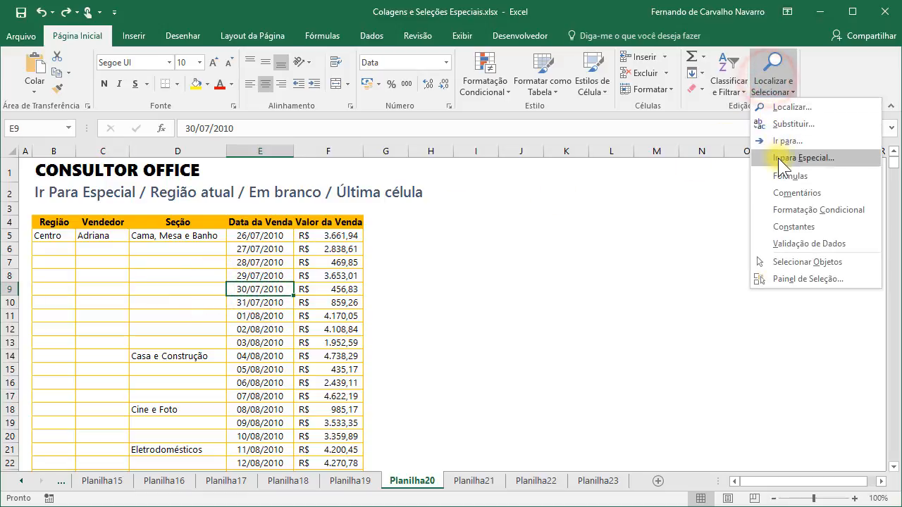
left_click(835, 157)
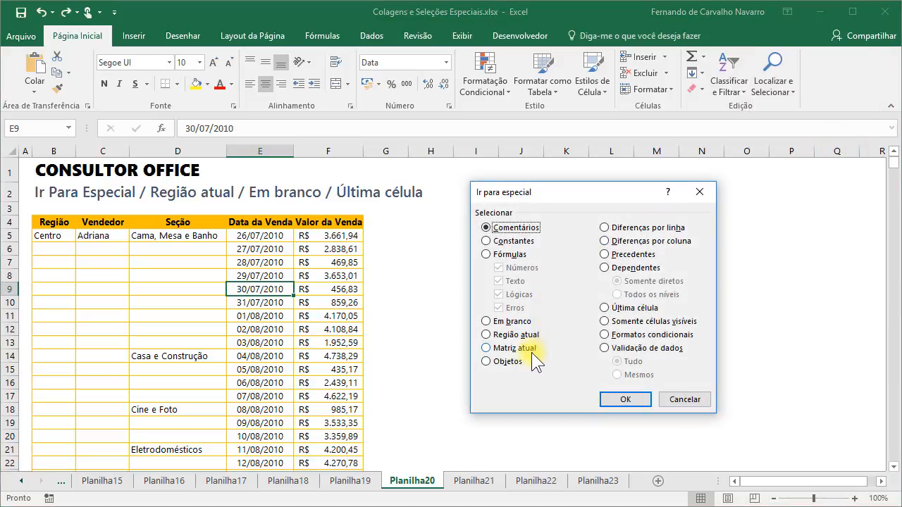
left_click(487, 335)
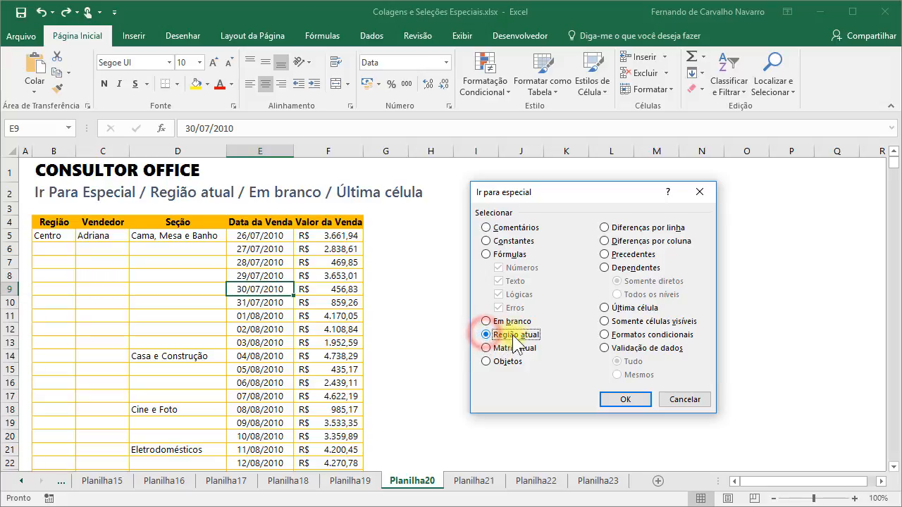
left_click(614, 399)
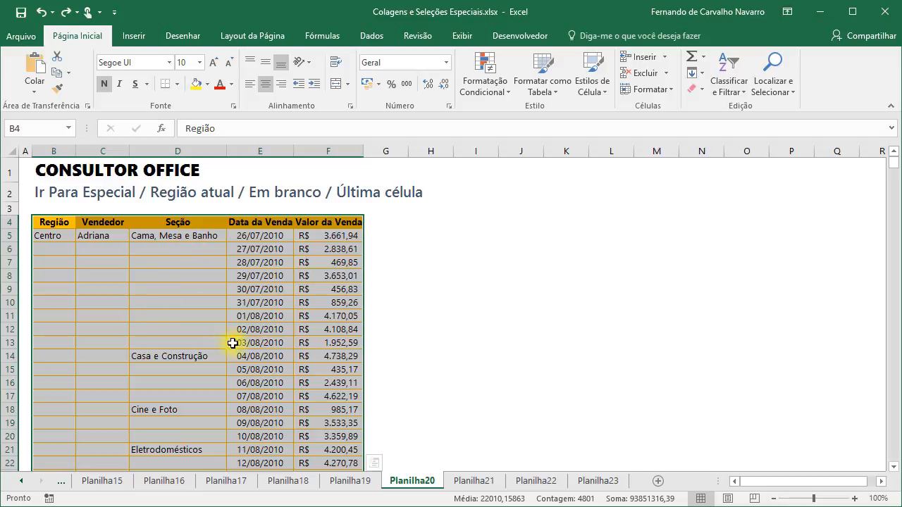
- Select the sales table's current region directly from cell E9, return to E9, and select the region again
left_click(259, 288)
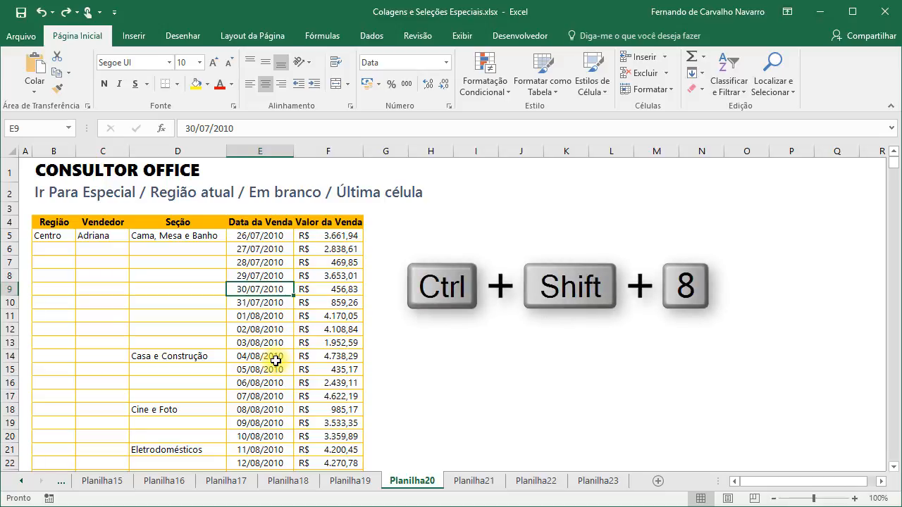
key("ctrl+shift+8")
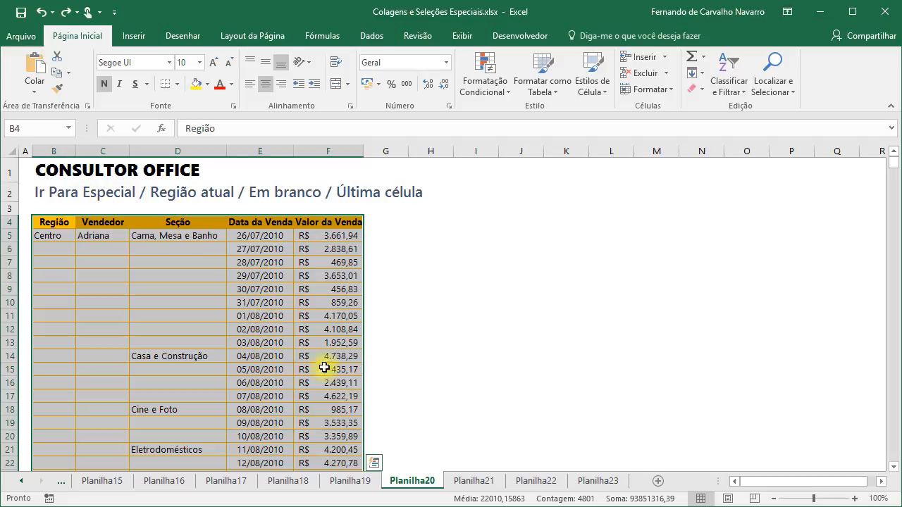
left_click(261, 290)
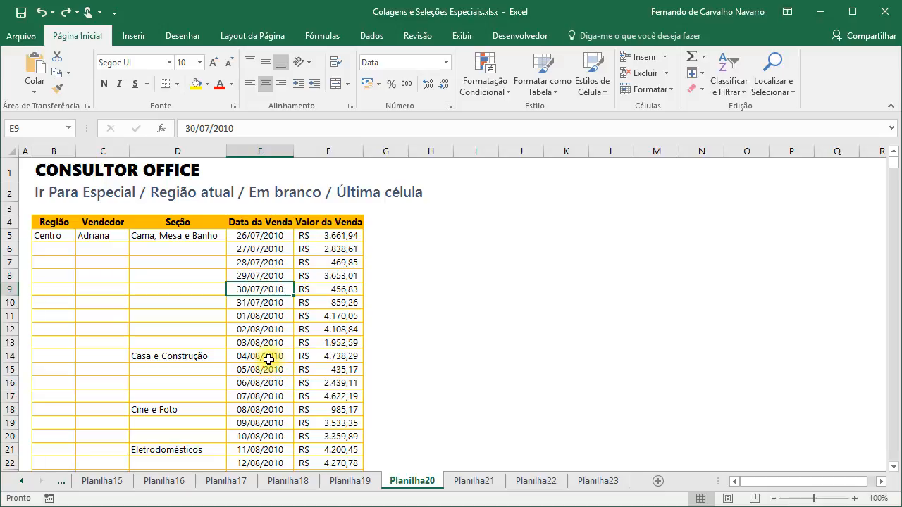
key("ctrl+KP_Multiply")
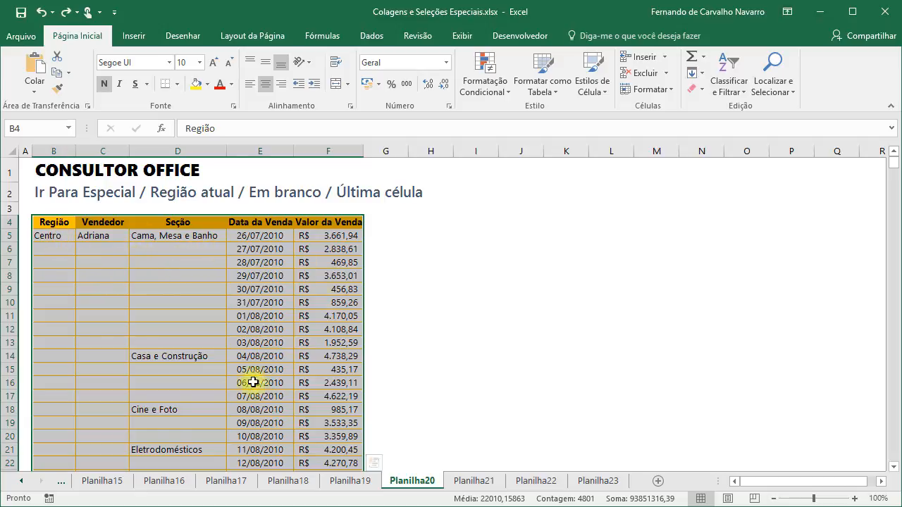
- Select only the blank cells within the selected sales table using Go To Special
left_click(770, 83)
left_click(788, 155)
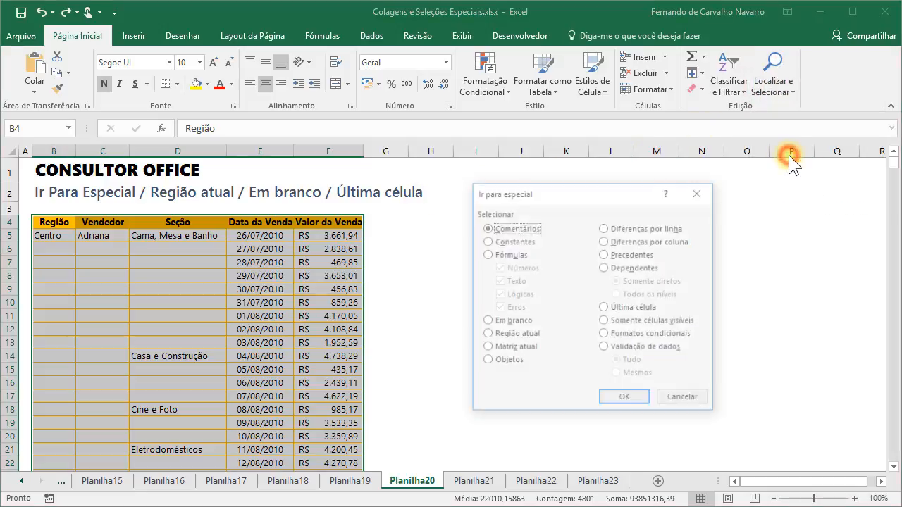
left_click(516, 323)
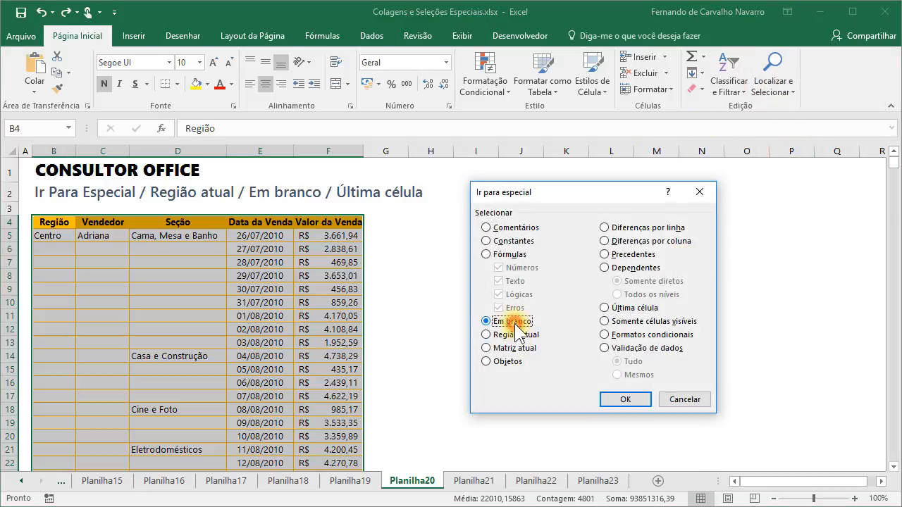
left_click(604, 400)
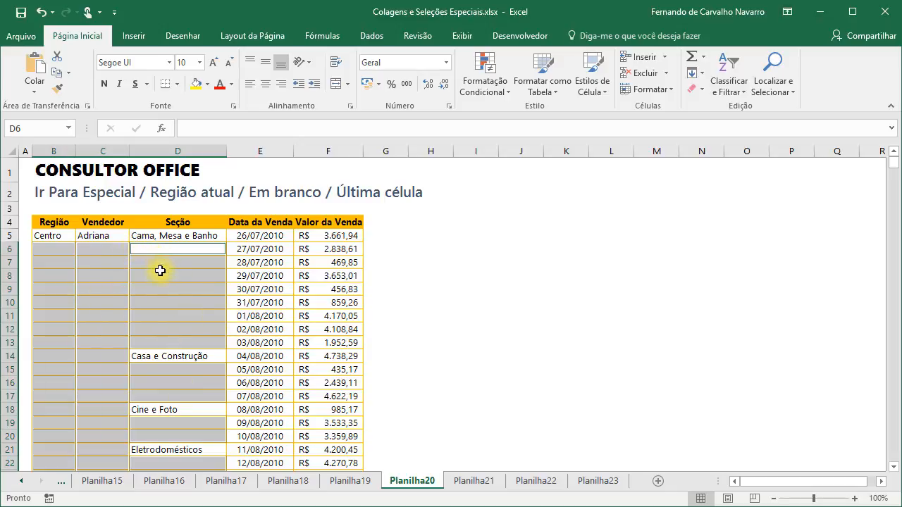
- Move forward through the selected blank cells of the sales table, down to D17 in the Seção column
key("Tab")
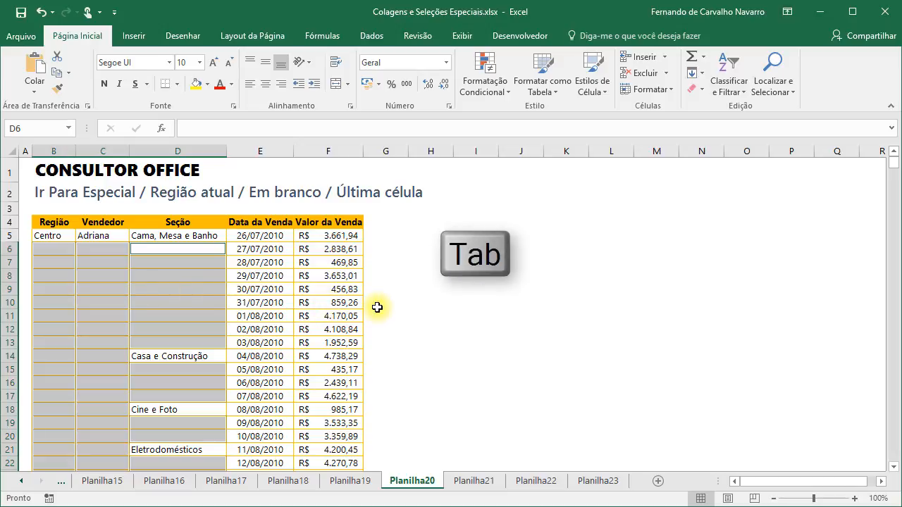
key("Tab")
key("Tab")
key("Tab")
key("Tab")
key("Tab")
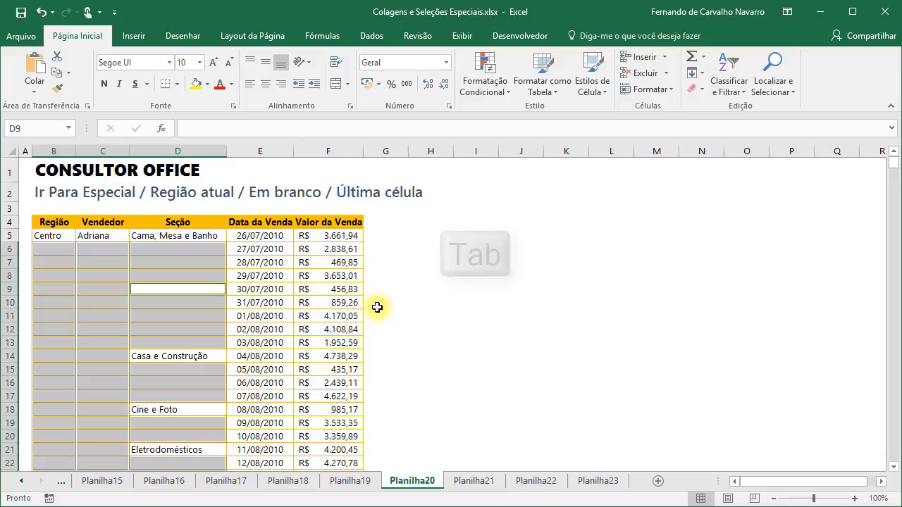
key("Tab")
key("Tab")
key("Tab")
key("Tab")
key("Tab")
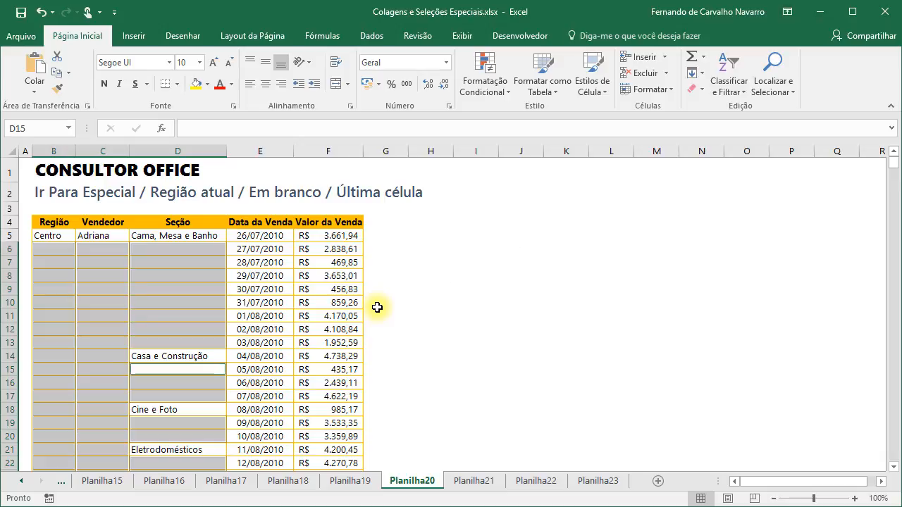
- Move backward through the selected blank cells of the sales table, up to D8 in the Seção column
key("shift+Tab")
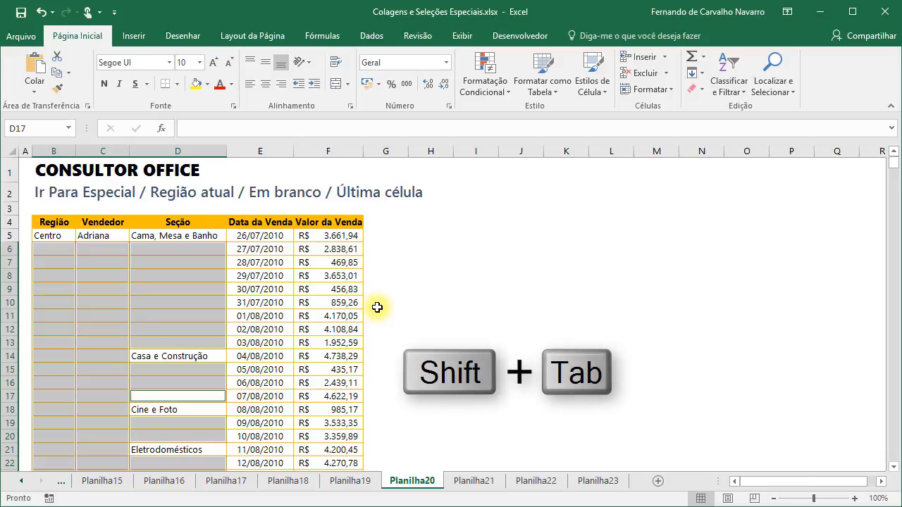
key("shift+Tab")
key("shift+Tab")
key("shift+Tab")
key("shift+Tab")
key("shift+Tab")
key("shift+Tab")
key("shift+Tab")
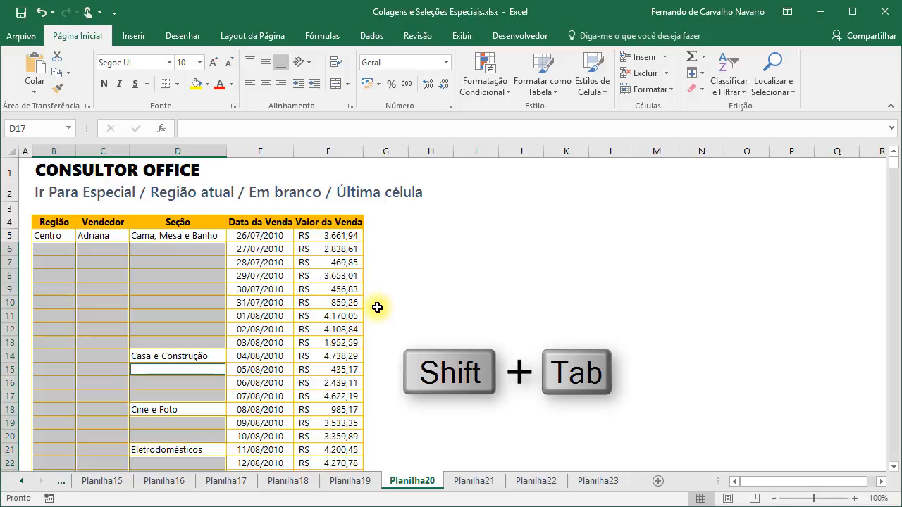
key("shift+Tab")
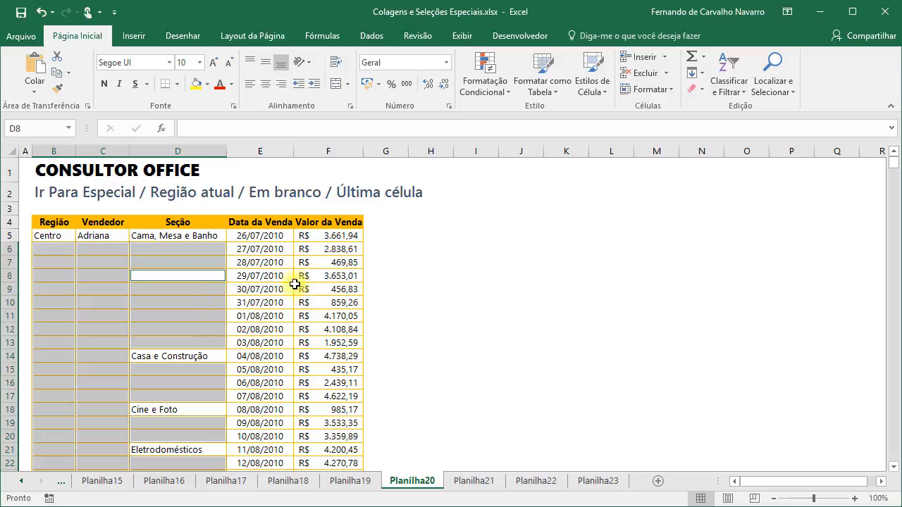
- Drop the blank-cell selection by selecting F6, go to A1, jump to the sheet's last used cell, and return to A1
left_click(324, 250)
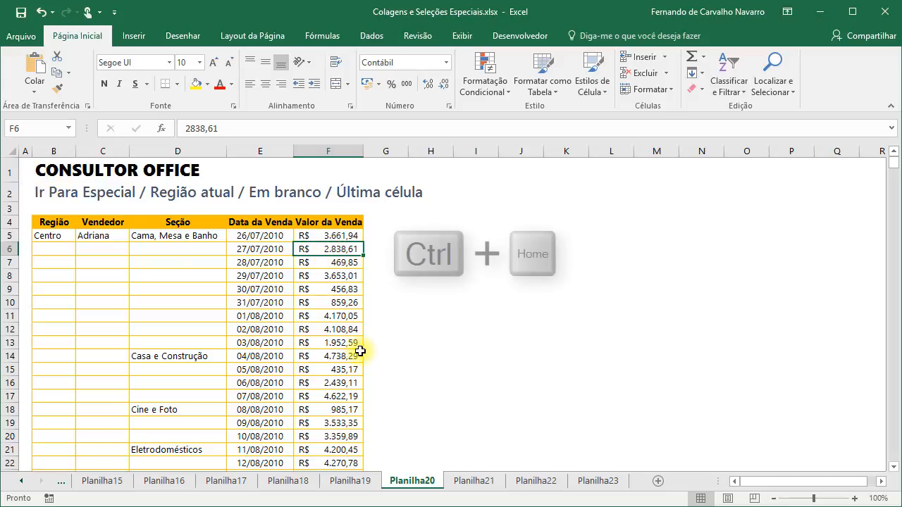
key("ctrl+Home")
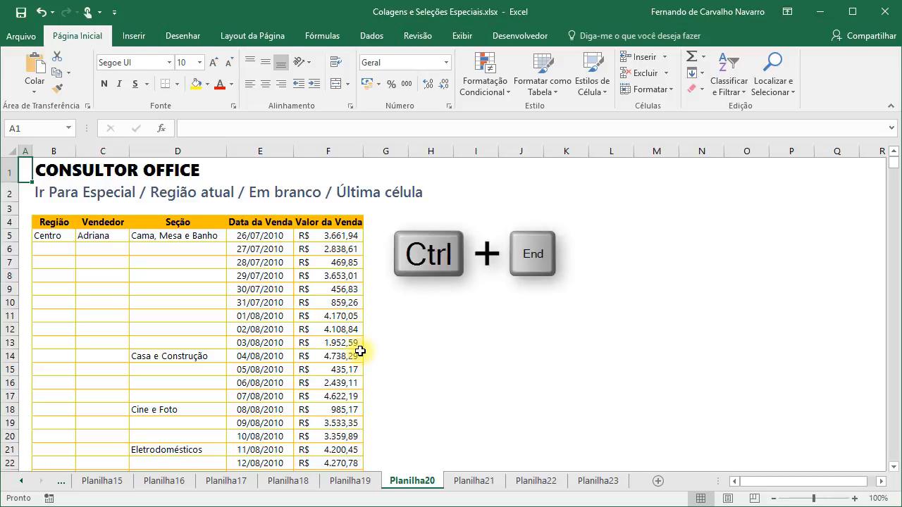
key("ctrl+End")
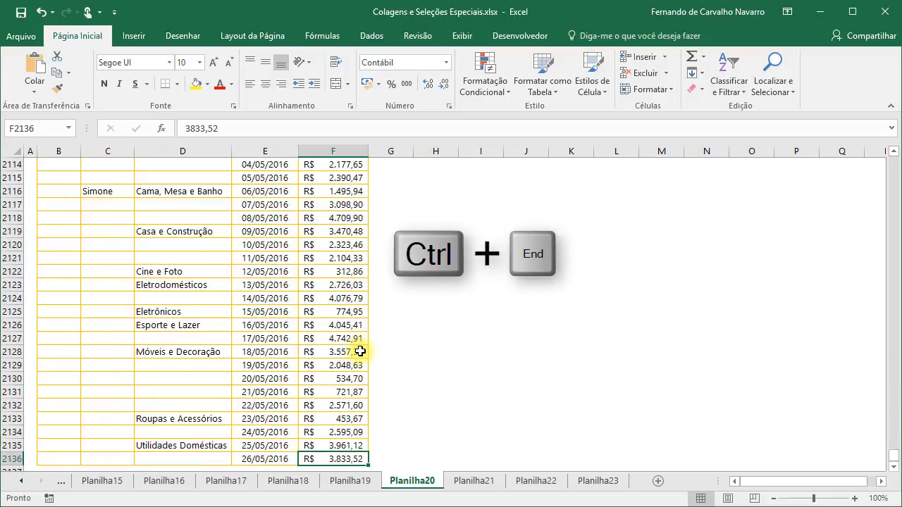
scroll(441, 341, "down", 2)
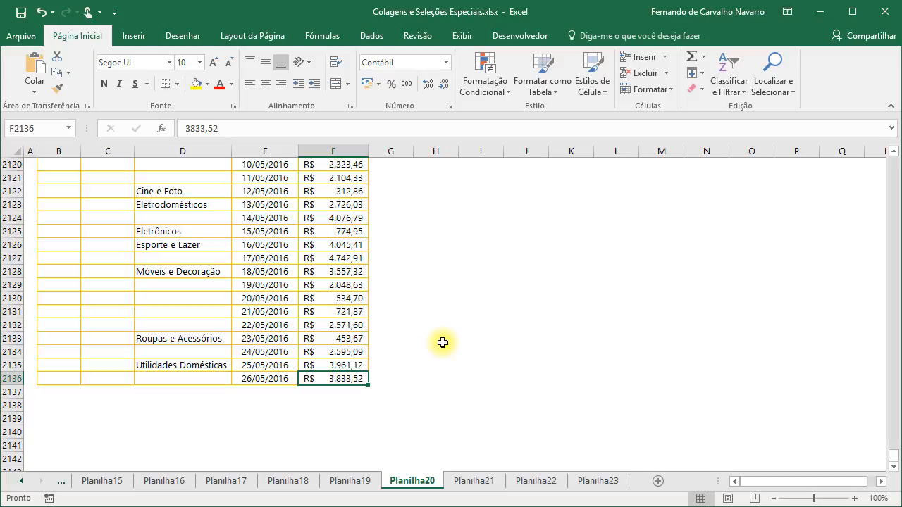
key("ctrl+Home")
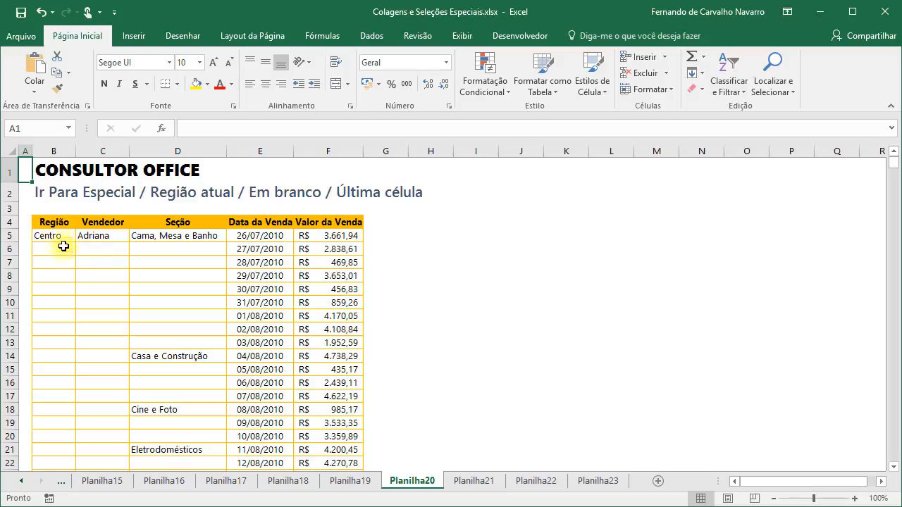
- Select from header cell B4 through the sheet's last used cell, F2136, and return to B4
left_click(46, 222)
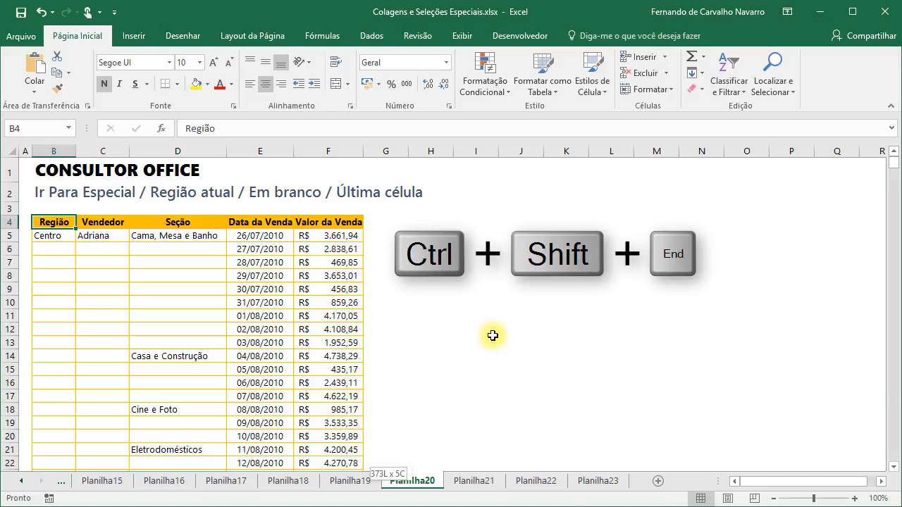
key("ctrl+shift+End")
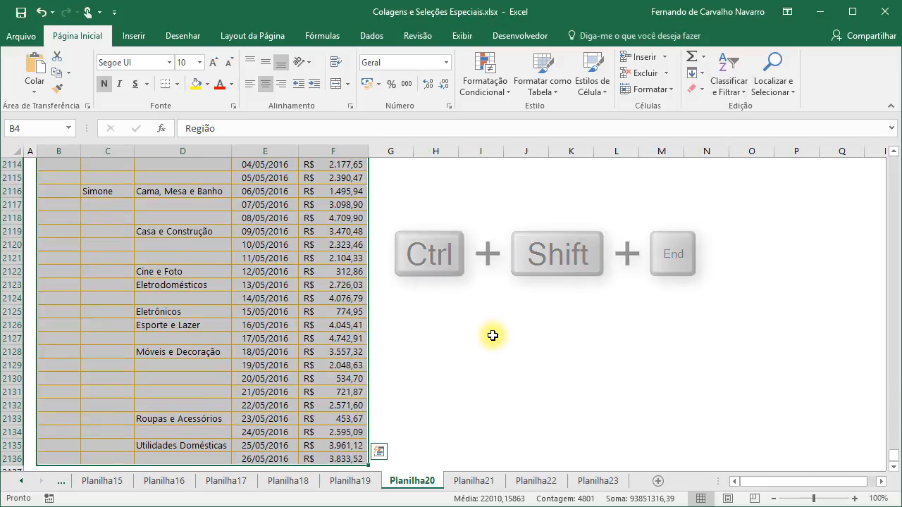
scroll(492, 335, "down", 2)
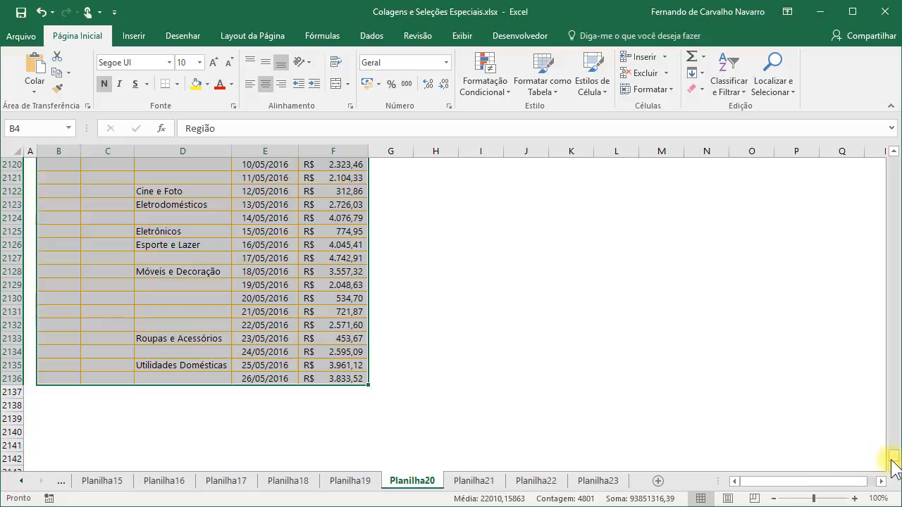
left_click(893, 460)
left_click_drag(893, 459, 888, 151)
left_click(55, 223)
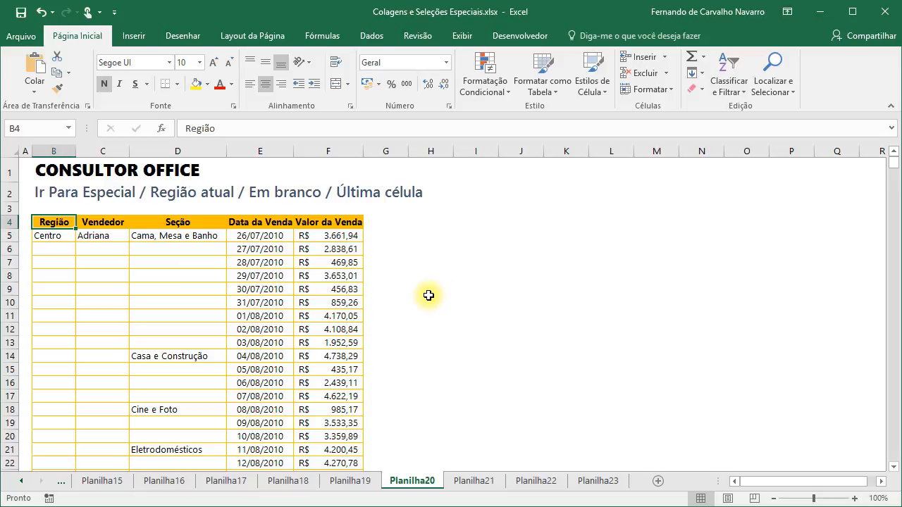
- Enter 100 in H2136, beside the sales table's last row, and clear that cell again
key("ctrl+End")
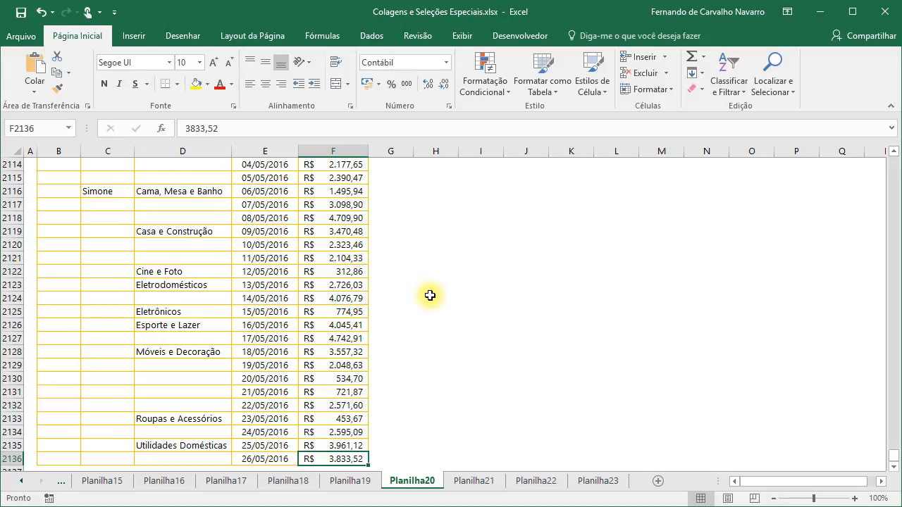
scroll(430, 296, "down", 2)
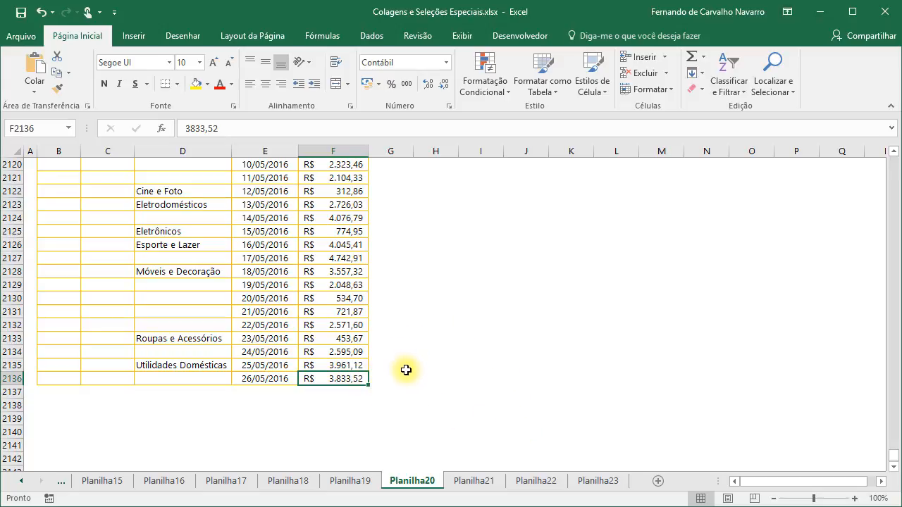
left_click(432, 378)
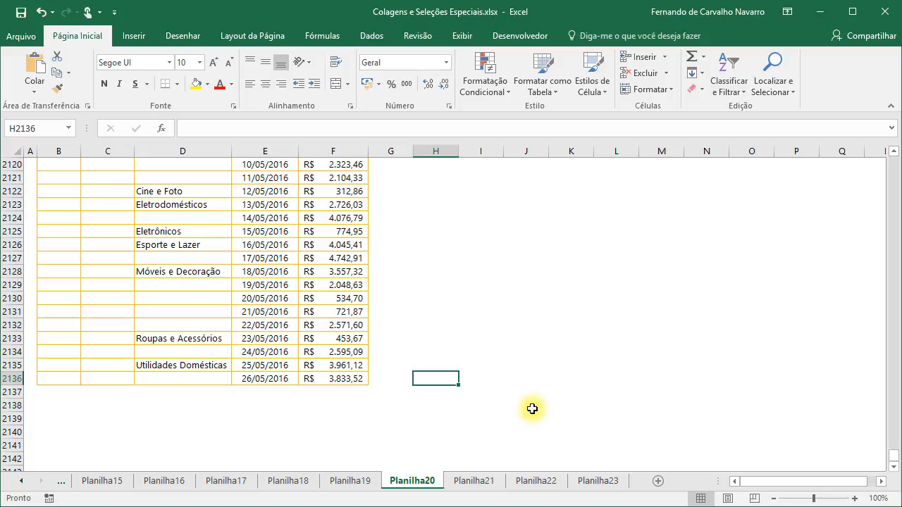
type("100")
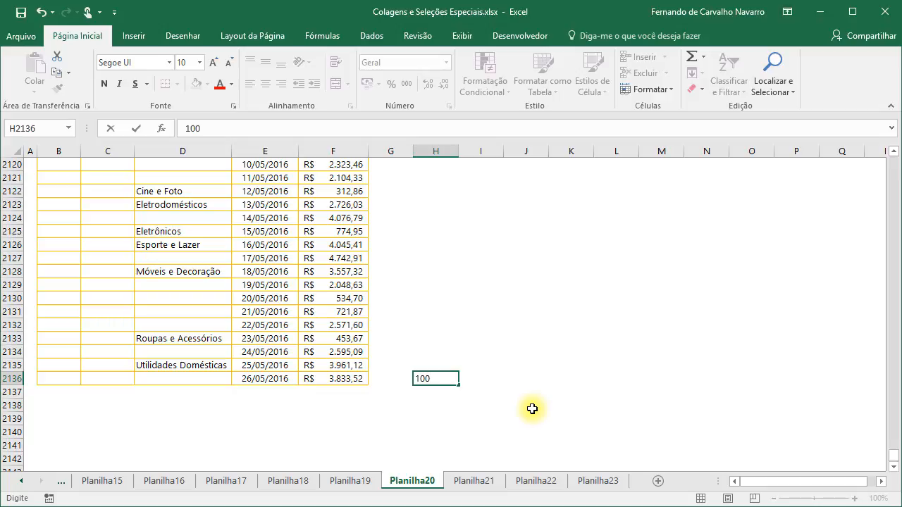
key("Return")
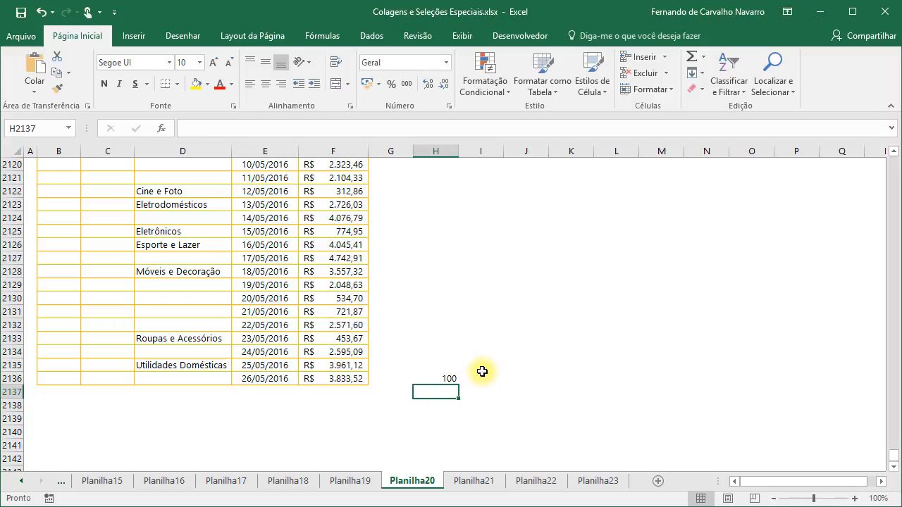
key("Up")
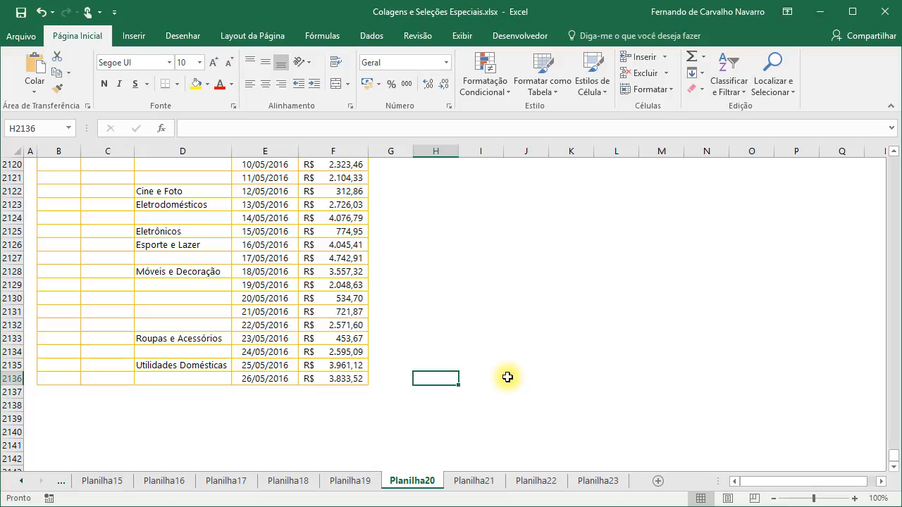
- From date cell E2127, jump to the sheet's last used cell, check the cells around it and F2136, and return to A1
left_click(275, 260)
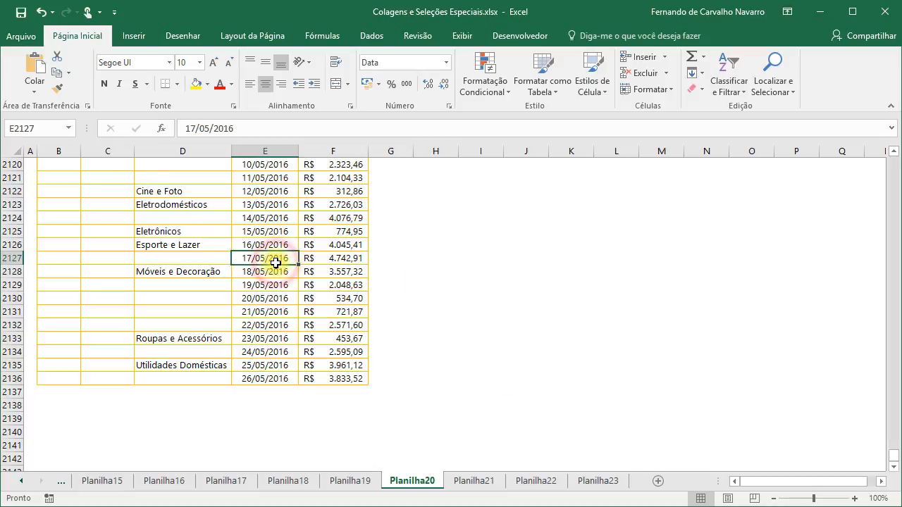
key("ctrl+End")
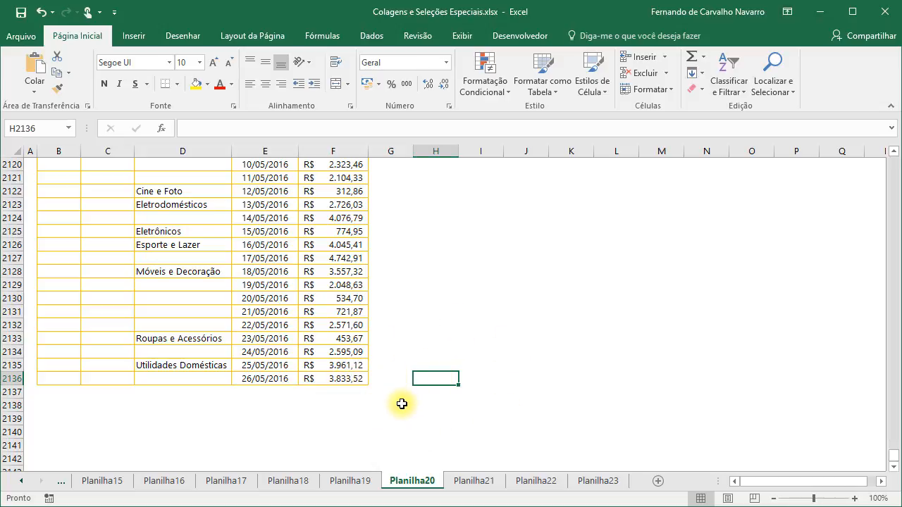
left_click(438, 408)
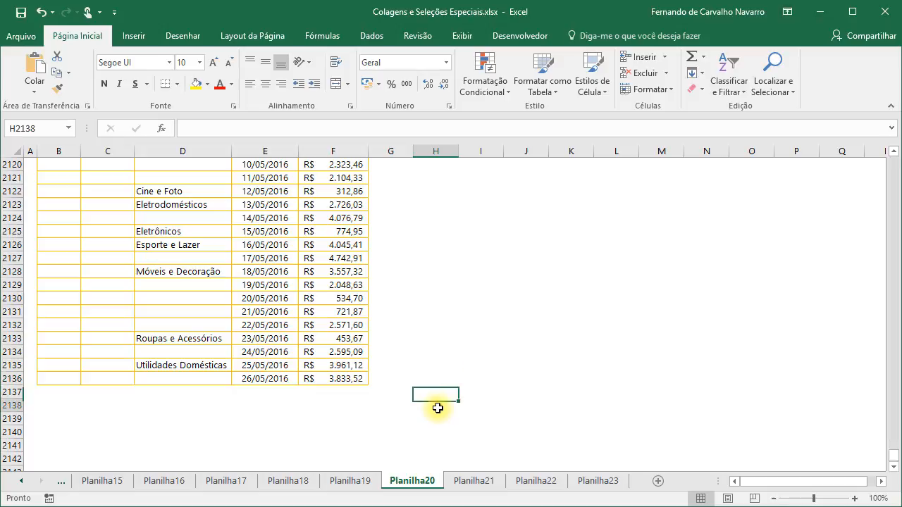
left_click(506, 404)
left_click(503, 355)
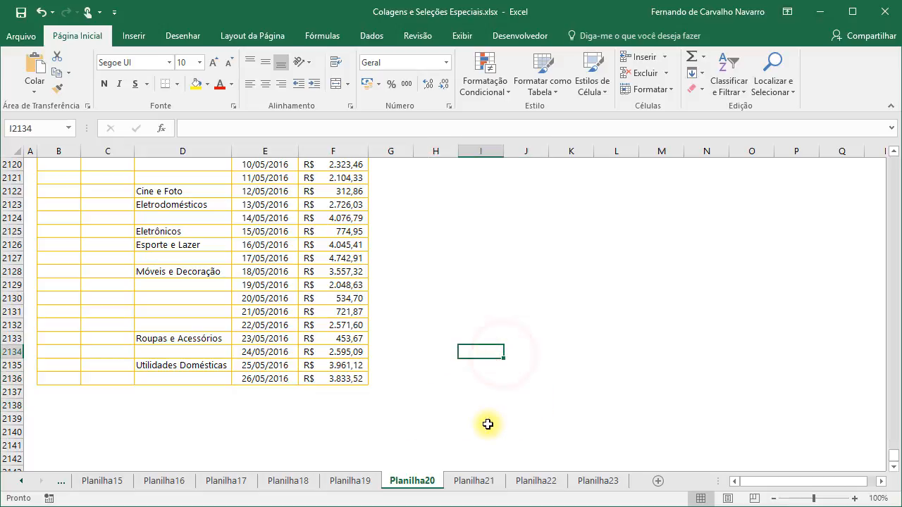
left_click(469, 365)
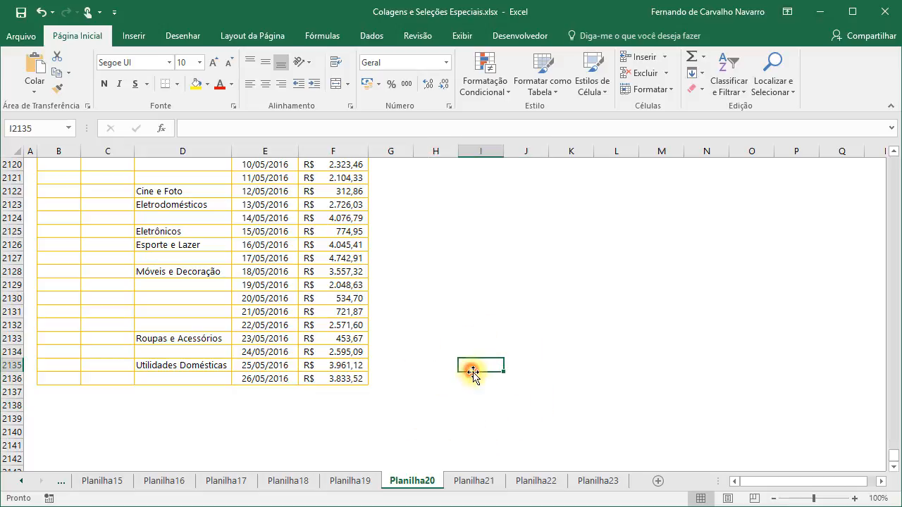
left_click(476, 403)
left_click(461, 381)
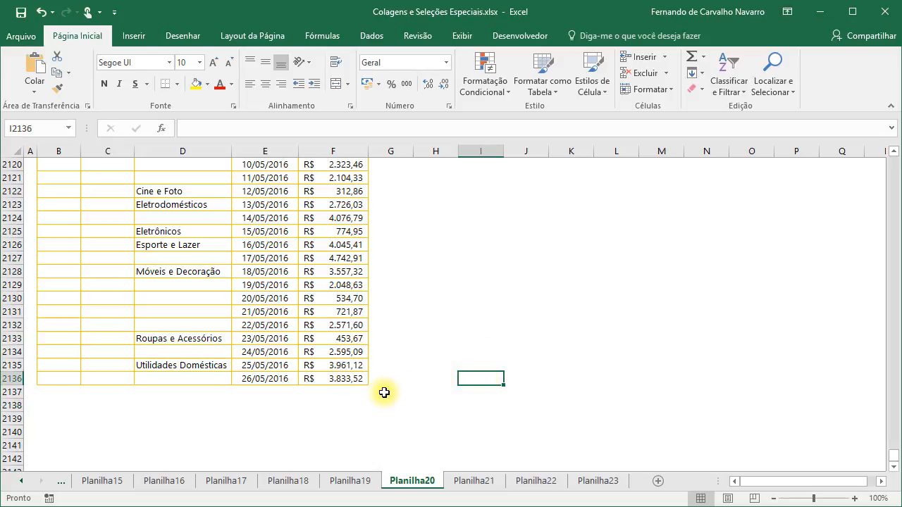
left_click(344, 381)
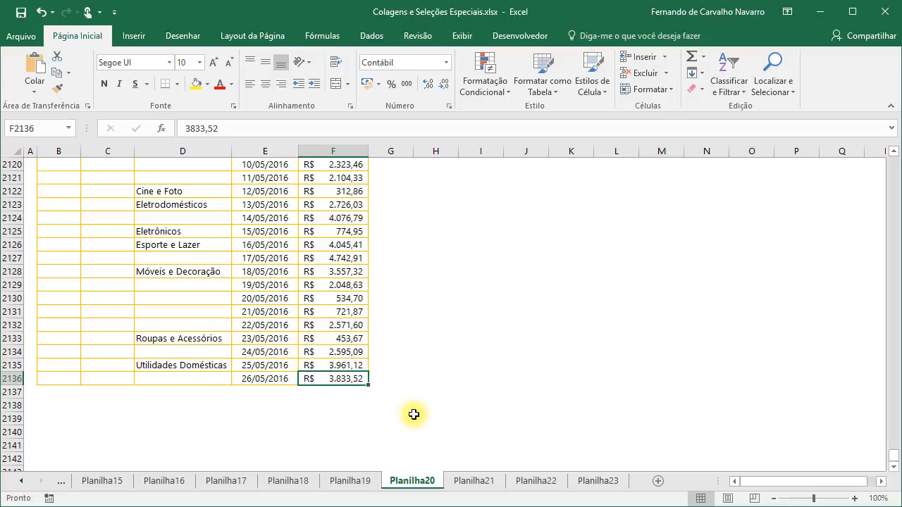
key("ctrl+Home")
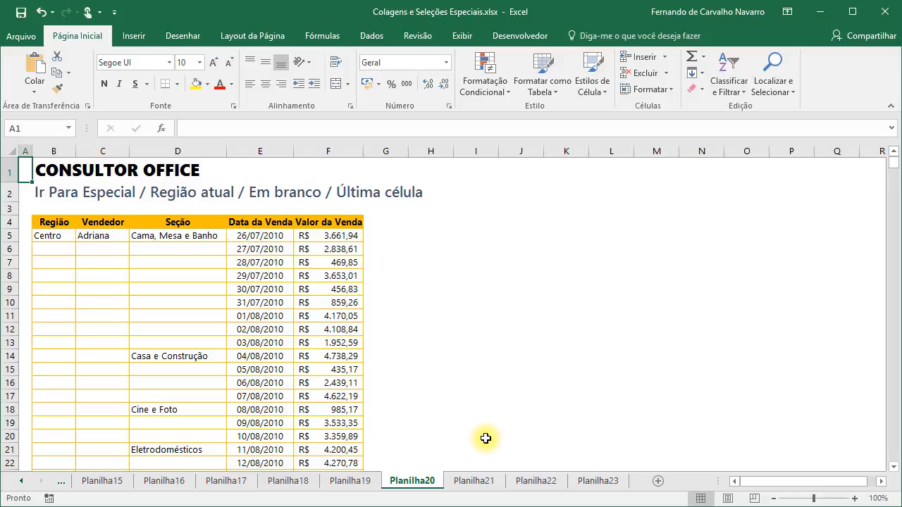
- Open the Planilha21 sheet and look over its budget table from the Sumário rows down to Total de Despesas
left_click(479, 482)
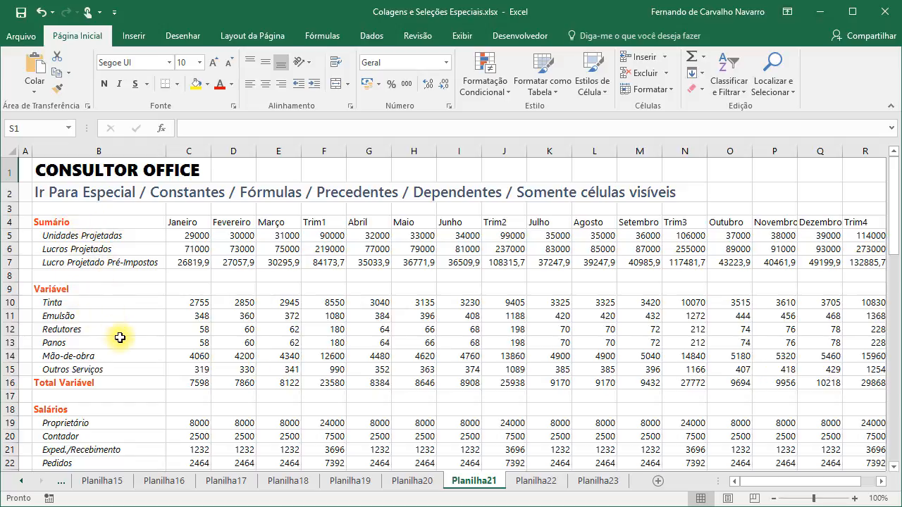
scroll(124, 340, "down", 3)
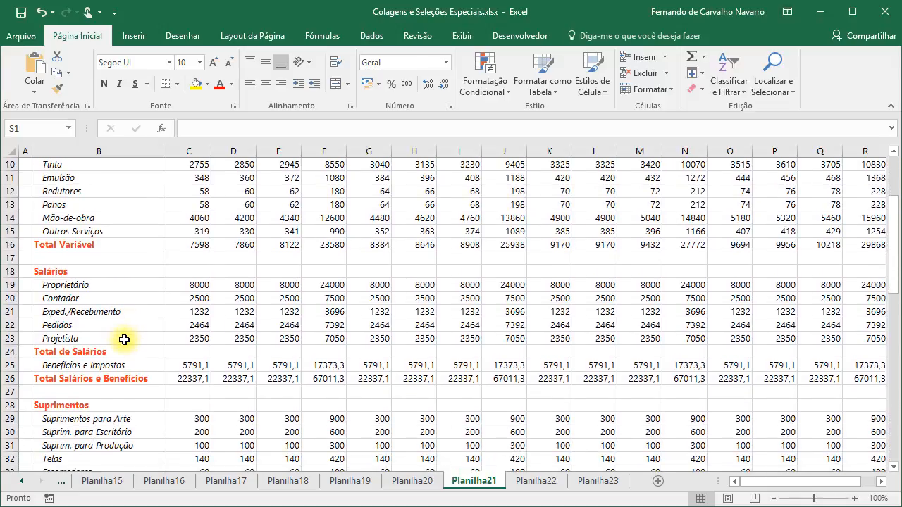
scroll(124, 340, "down", 1)
scroll(124, 339, "down", 7)
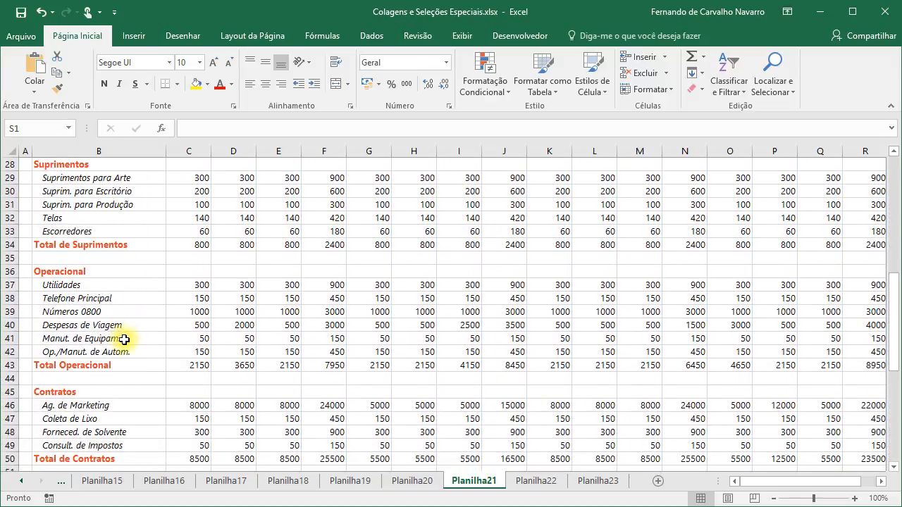
scroll(124, 340, "down", 8)
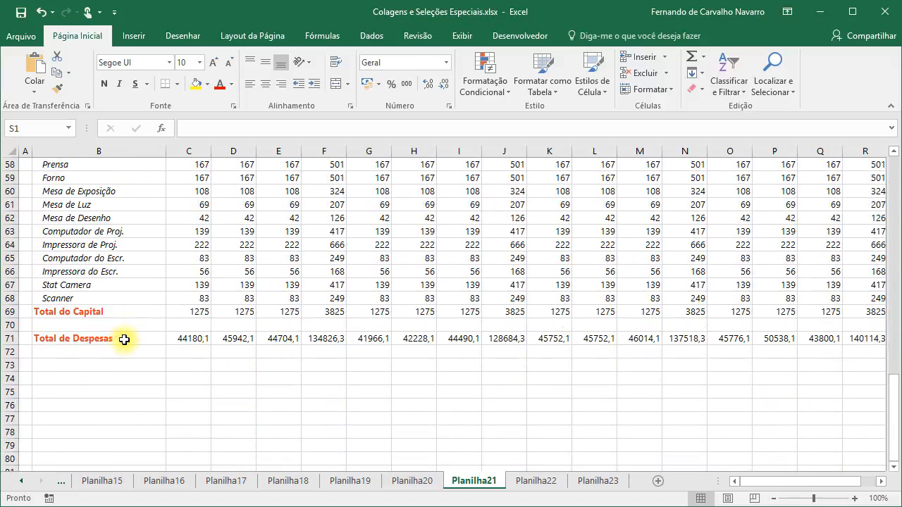
scroll(124, 340, "up", 19)
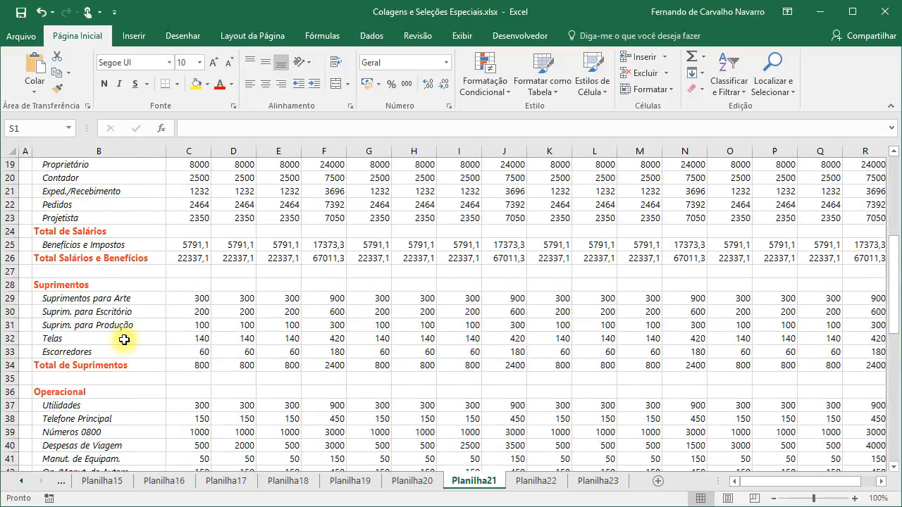
scroll(124, 340, "up", 1)
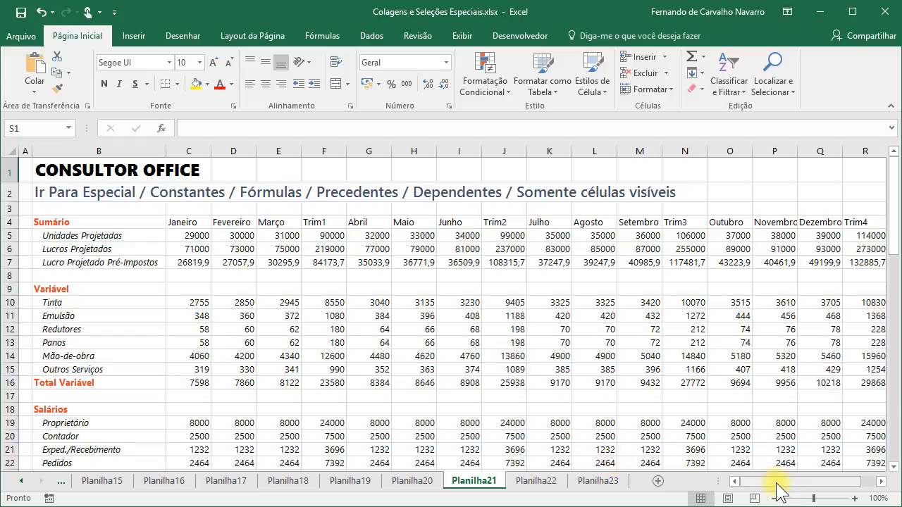
- Examine the month headers in row 4 and the quarterly total formulas in F5, J5, N5 and R5 of the budget table
left_click_drag(776, 483, 755, 491)
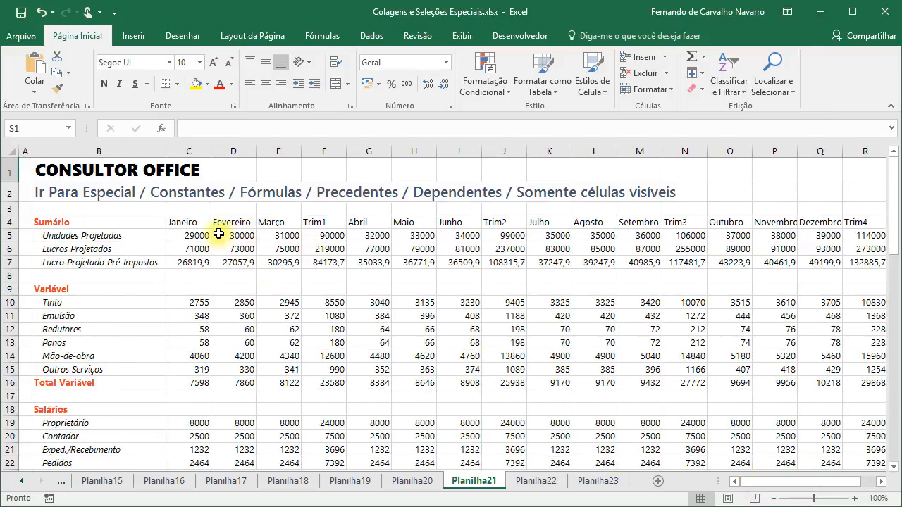
left_click(187, 222)
left_click(234, 223)
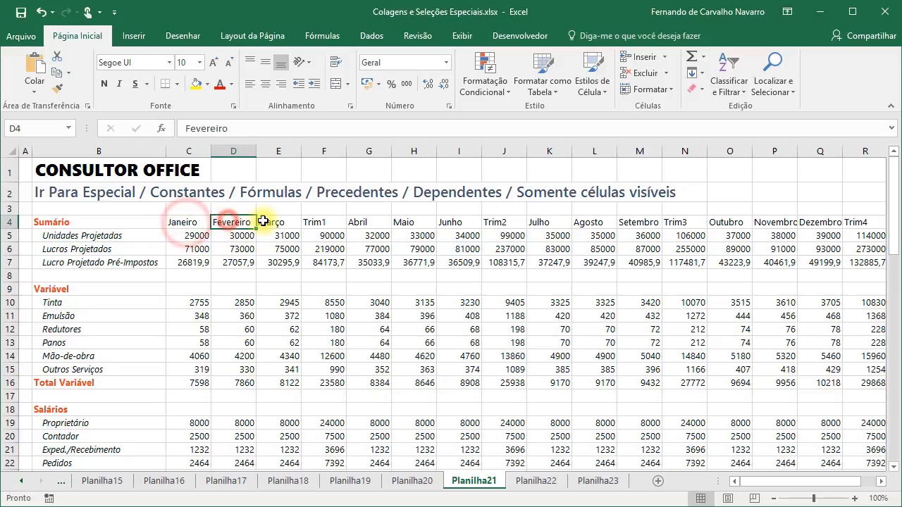
left_click(276, 223)
left_click(318, 235)
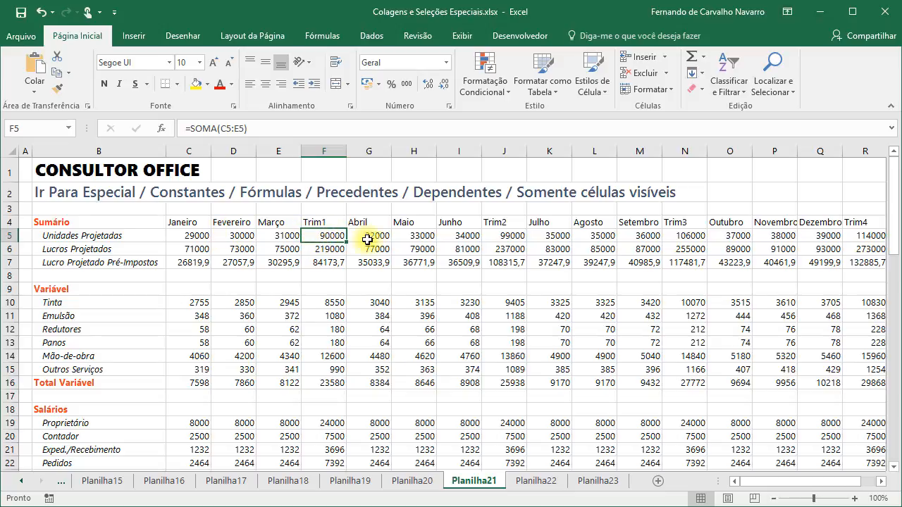
left_click(501, 234)
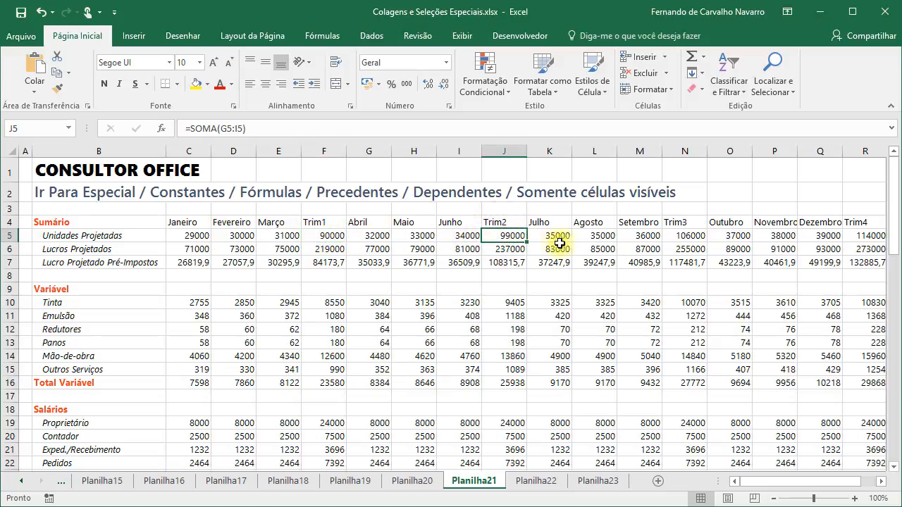
left_click(679, 234)
left_click(861, 236)
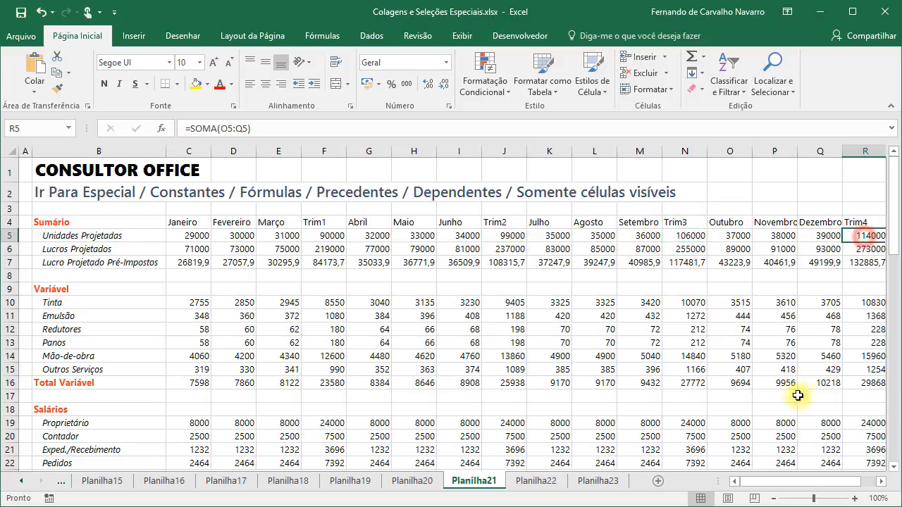
left_click_drag(788, 480, 756, 479)
- Try selecting the budget's numeric blocks by hand, combining C5:R7, C10:O16 and C19:F20 in one selection
left_click(186, 233)
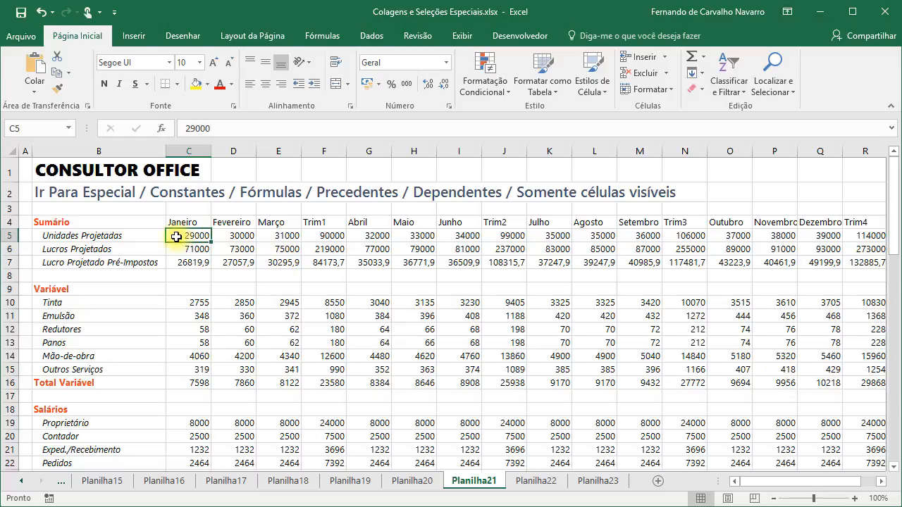
left_click_drag(177, 237, 744, 438)
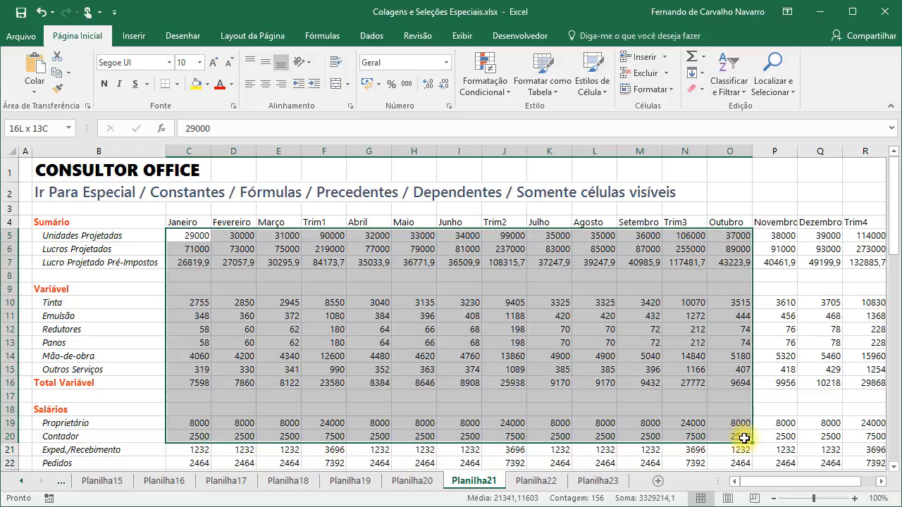
left_click(197, 274)
left_click_drag(197, 274, 666, 277)
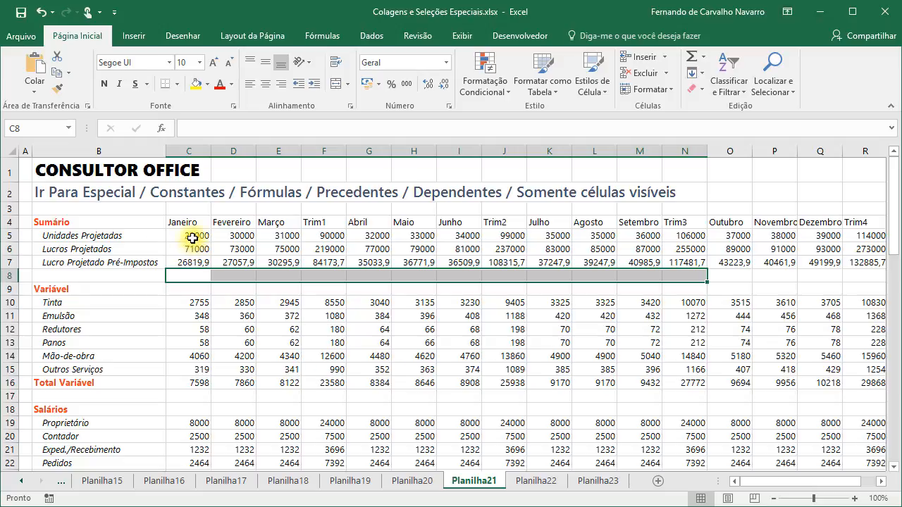
left_click_drag(192, 236, 856, 268)
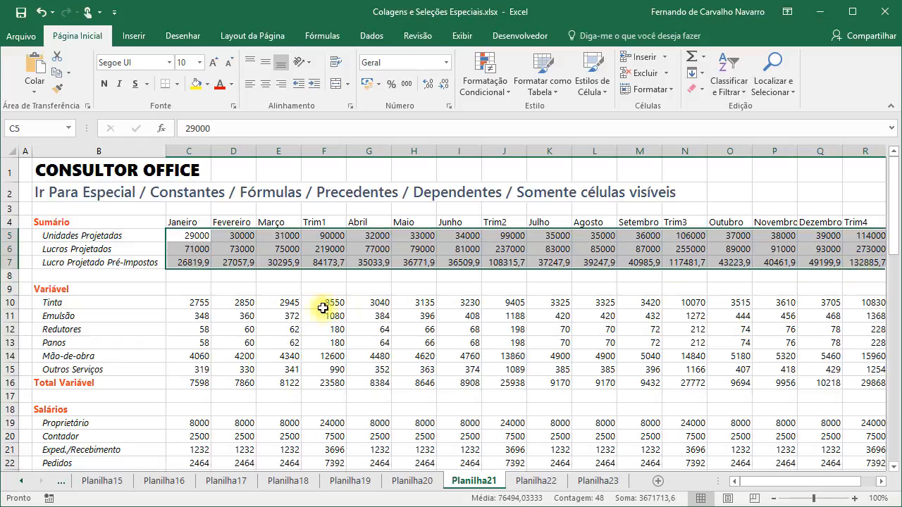
left_click_drag(195, 301, 718, 374, "ctrl")
left_click_drag(195, 424, 331, 437, "ctrl")
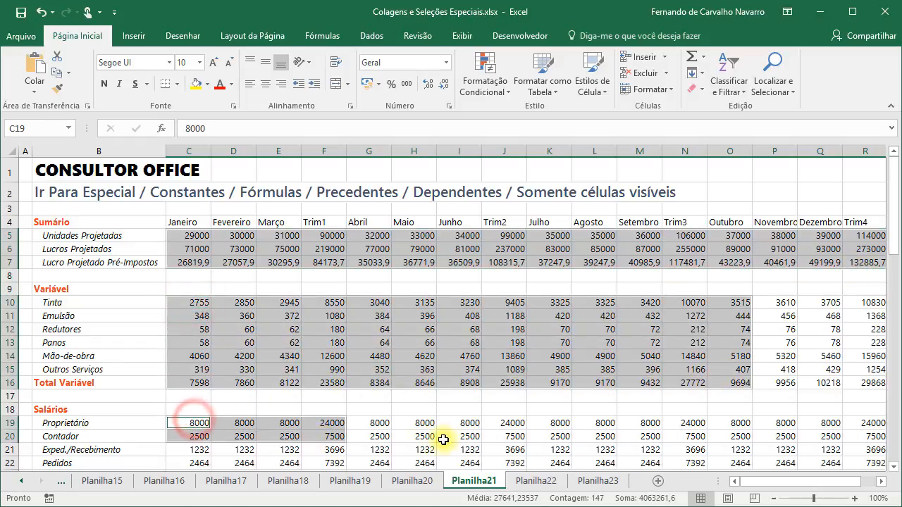
- Compare the January column's contents in C5, header C4, C7 and Total Variável cell C16 to tell constants from formulas
left_click(189, 236)
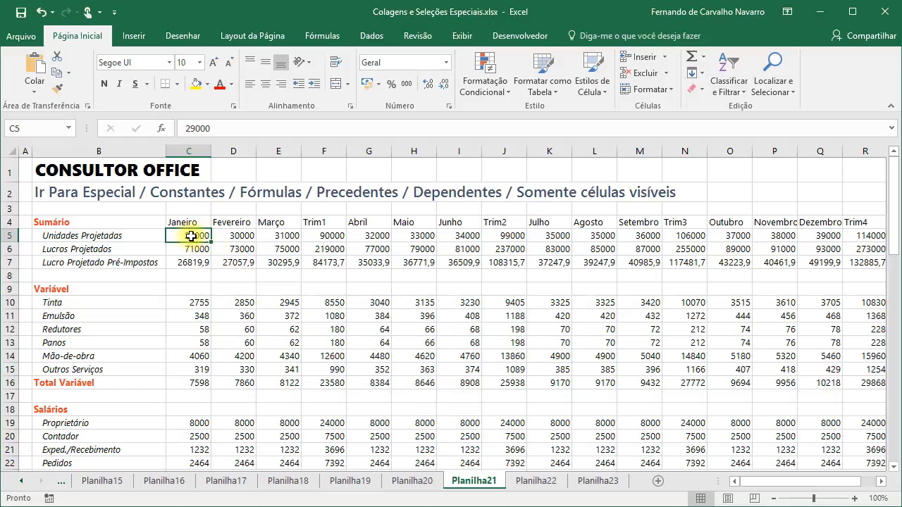
left_click(187, 223)
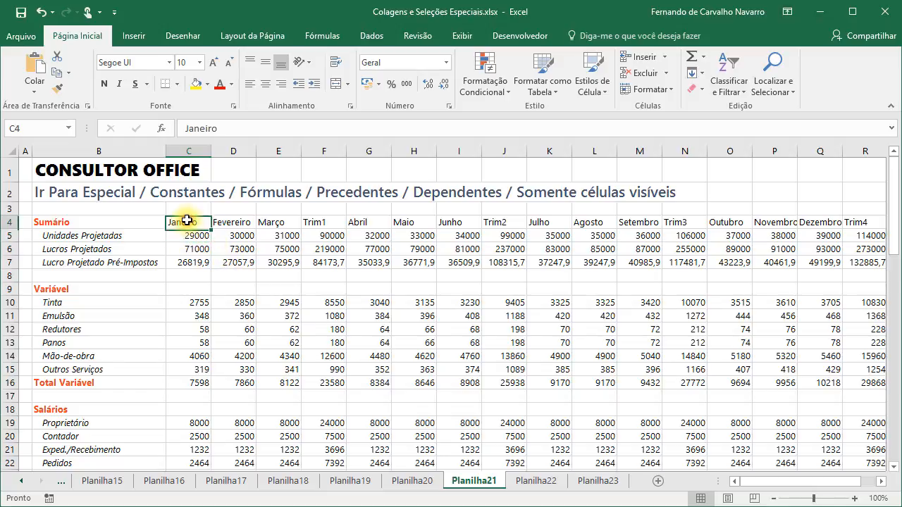
left_click(190, 230)
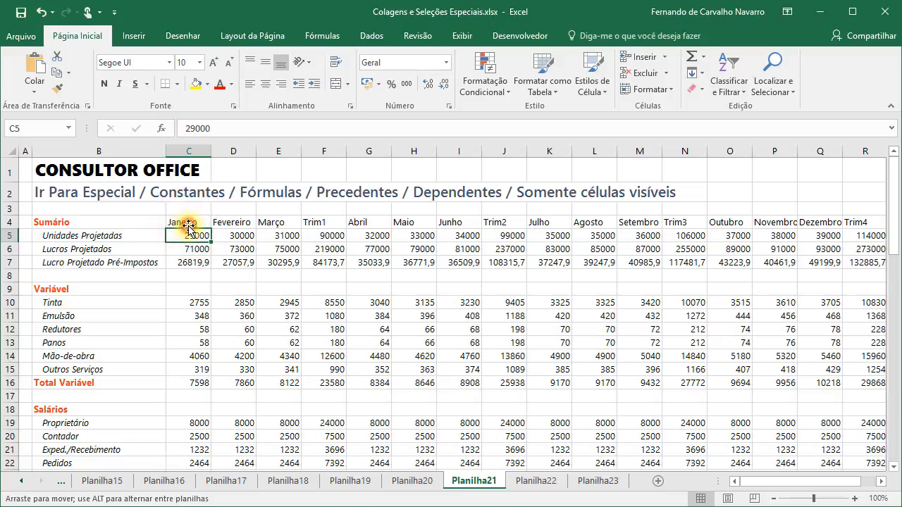
left_click(192, 264)
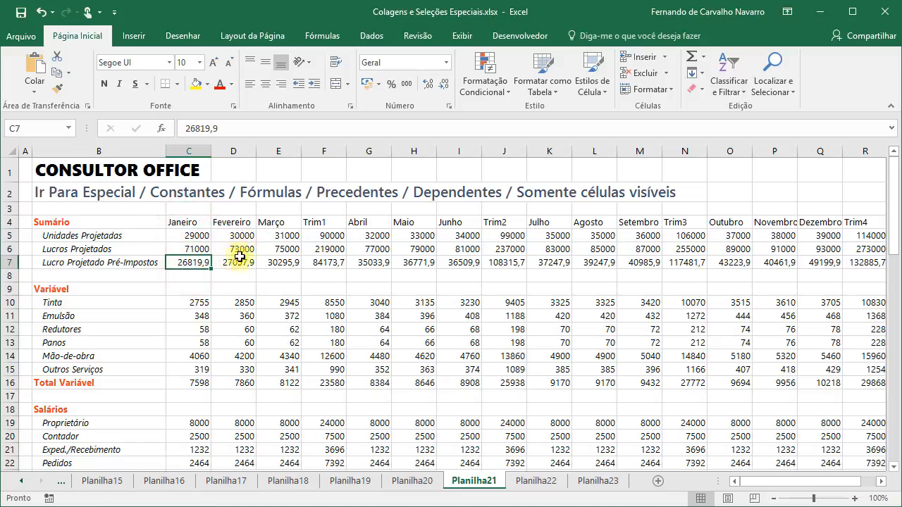
left_click(197, 383)
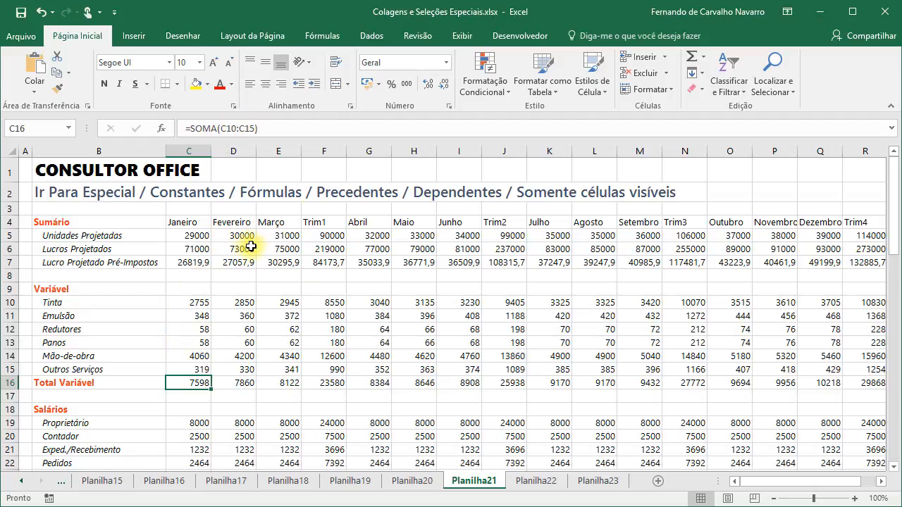
- Use Go To Special to select the sheet's constants, including only numbers and excluding text, logical values and errors
left_click(775, 60)
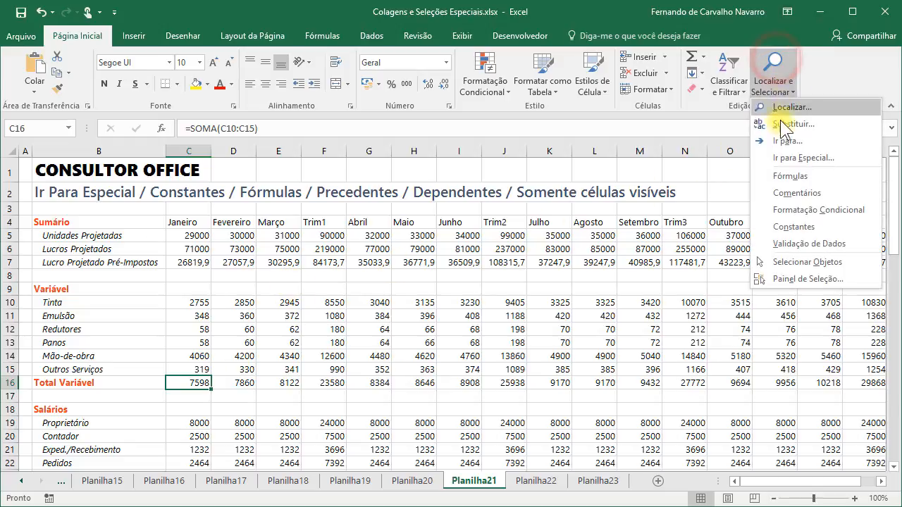
left_click(782, 156)
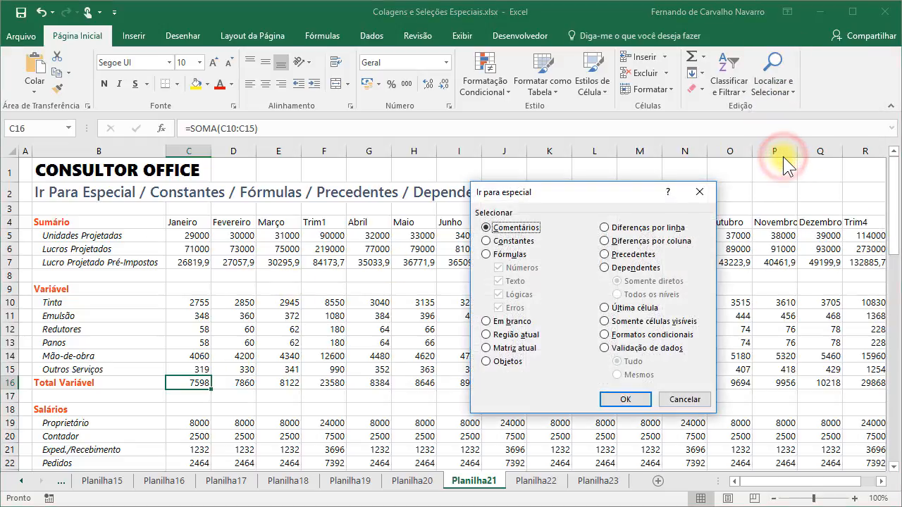
left_click(499, 242)
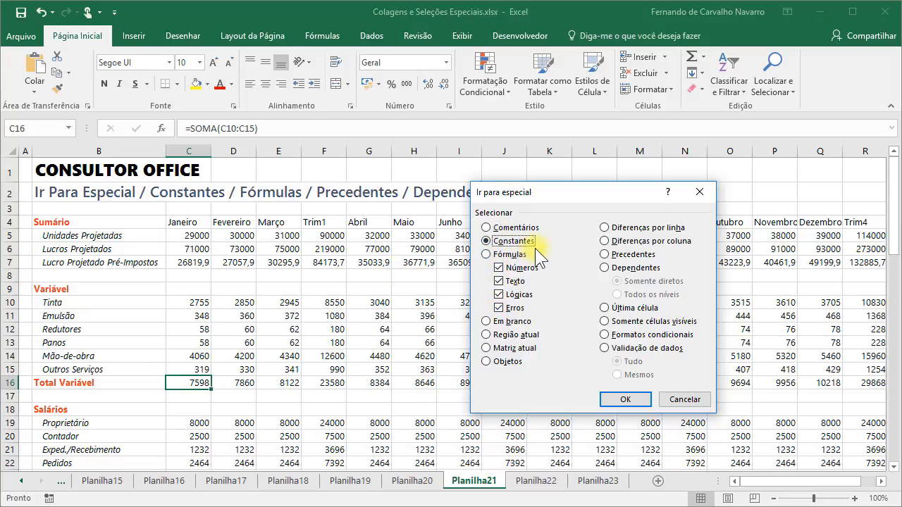
left_click(498, 294)
left_click(498, 281)
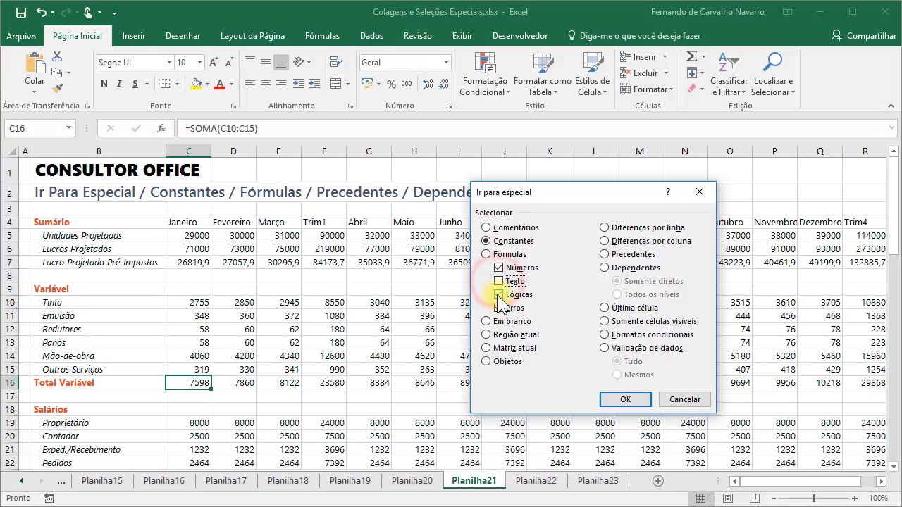
left_click(498, 294)
left_click(498, 308)
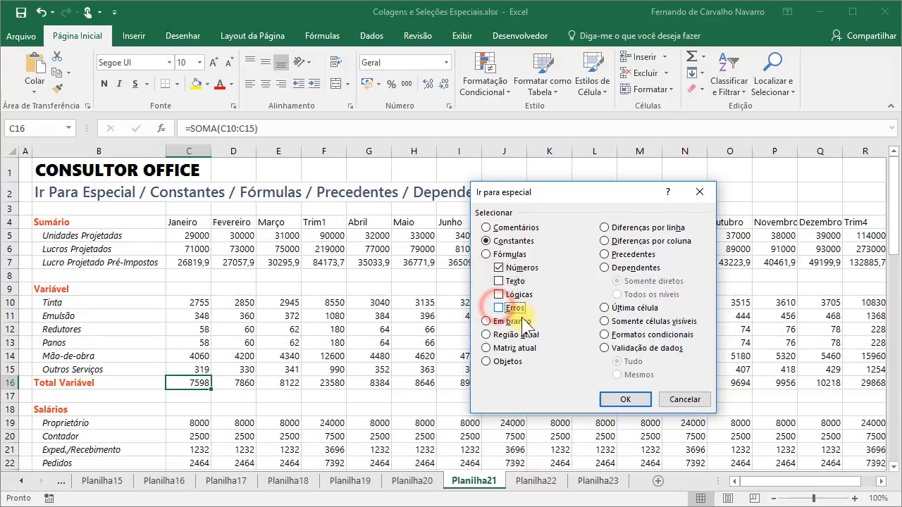
left_click(620, 400)
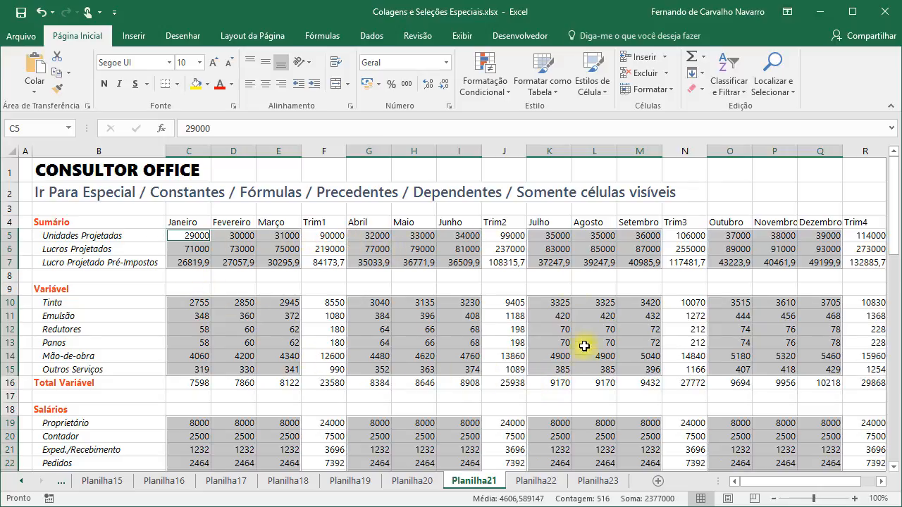
- Check the selected constants down to Total de Despesas and format them as Número with 2 decimal places and the thousands separator
left_click_drag(751, 491, 747, 491)
scroll(638, 403, "down", 14)
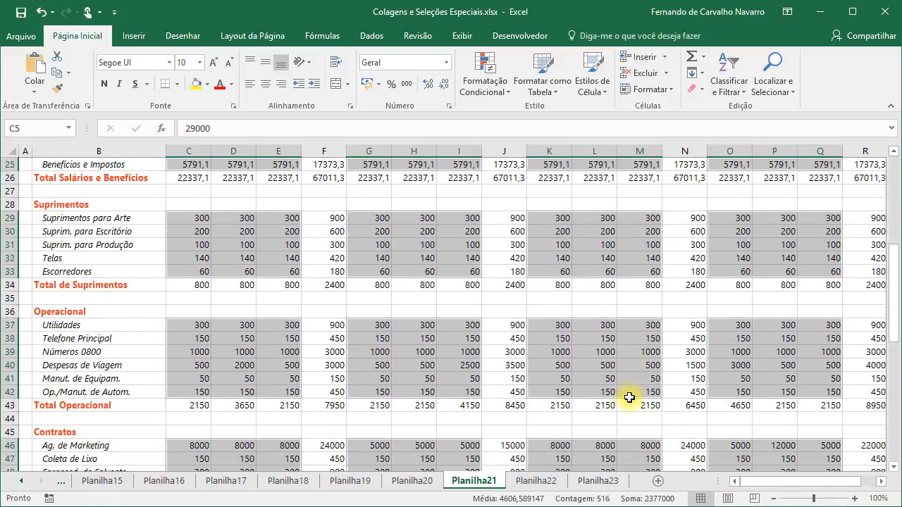
scroll(629, 398, "down", 7)
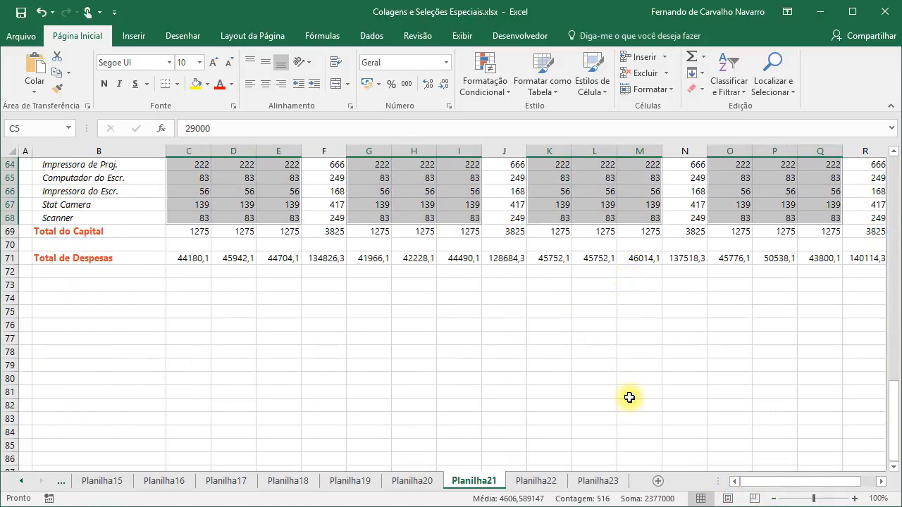
scroll(629, 398, "up", 16)
scroll(630, 399, "up", 5)
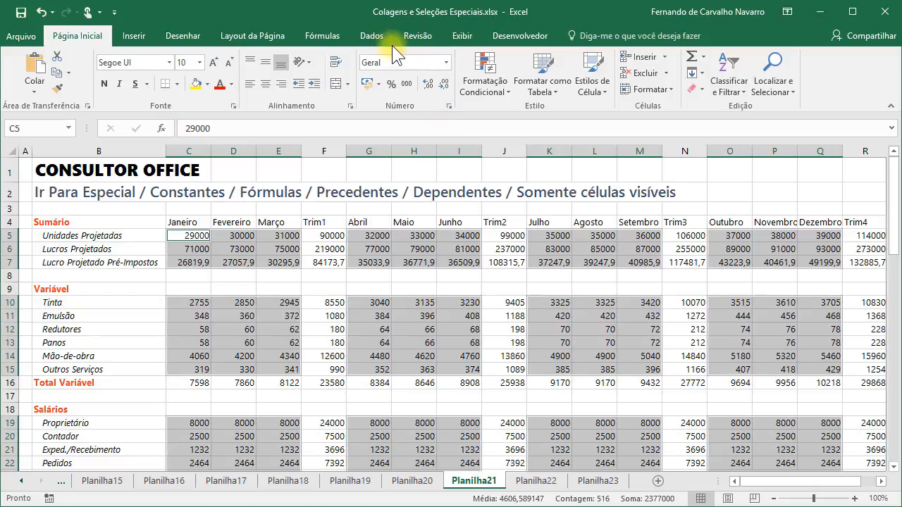
left_click(448, 107)
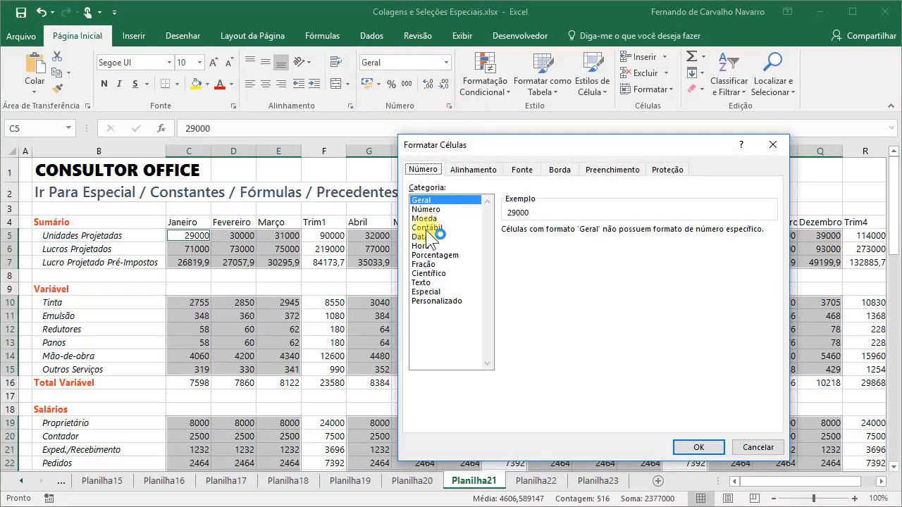
left_click(432, 210)
left_click(577, 230)
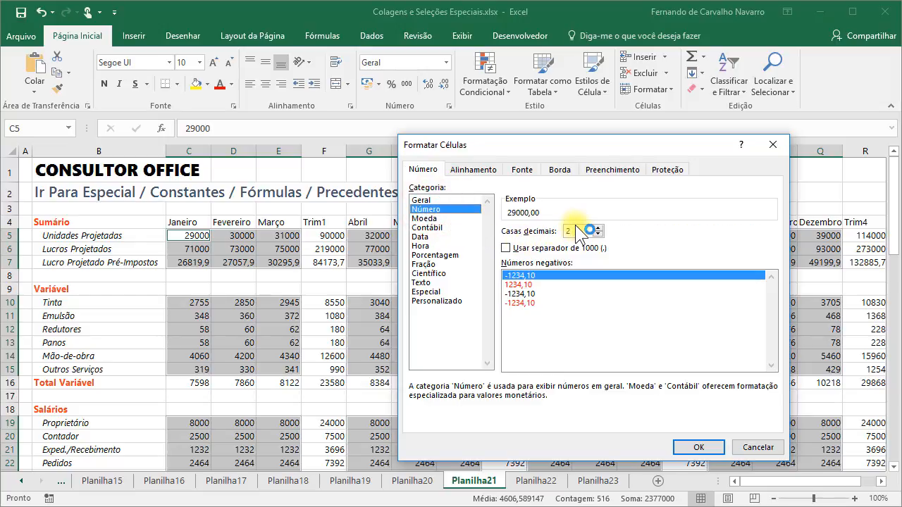
left_click(506, 249)
left_click(683, 448)
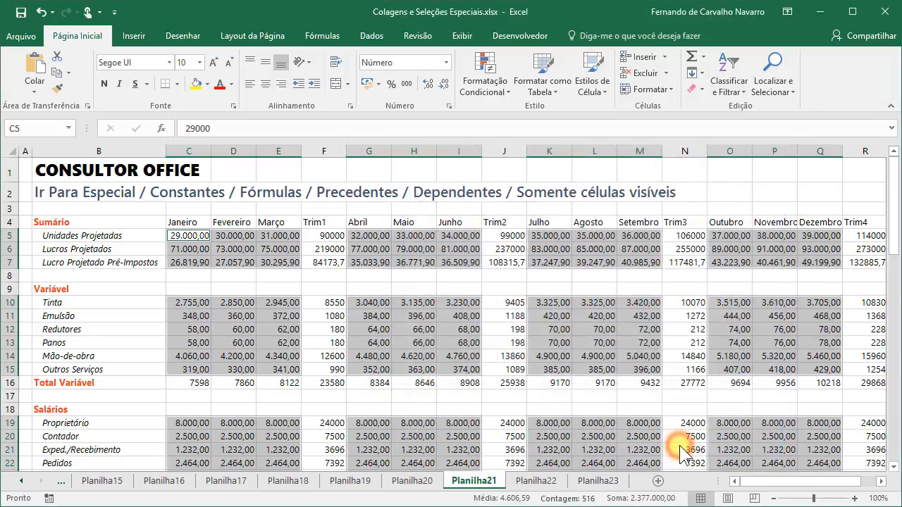
- Within columns C to S, use Go To Special to select only the text constants, excluding numbers, logical values and errors
key("ctrl+Home")
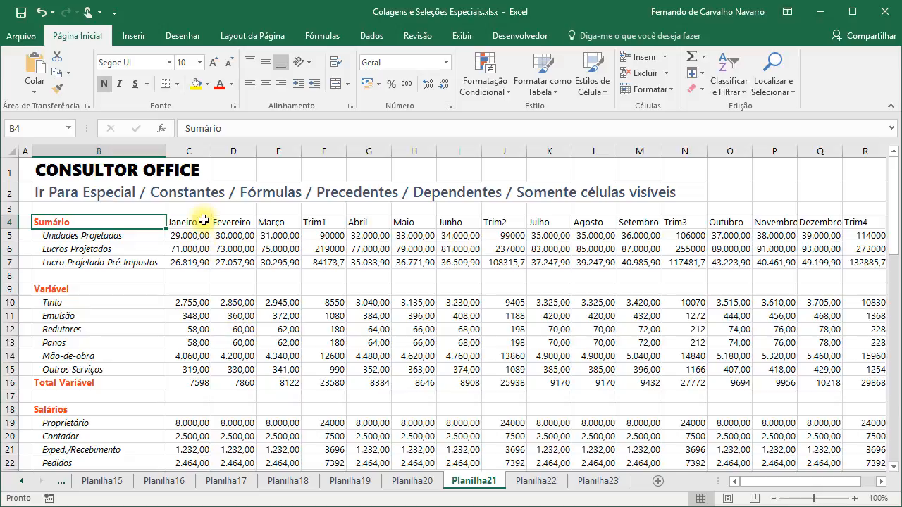
left_click_drag(186, 150, 775, 176)
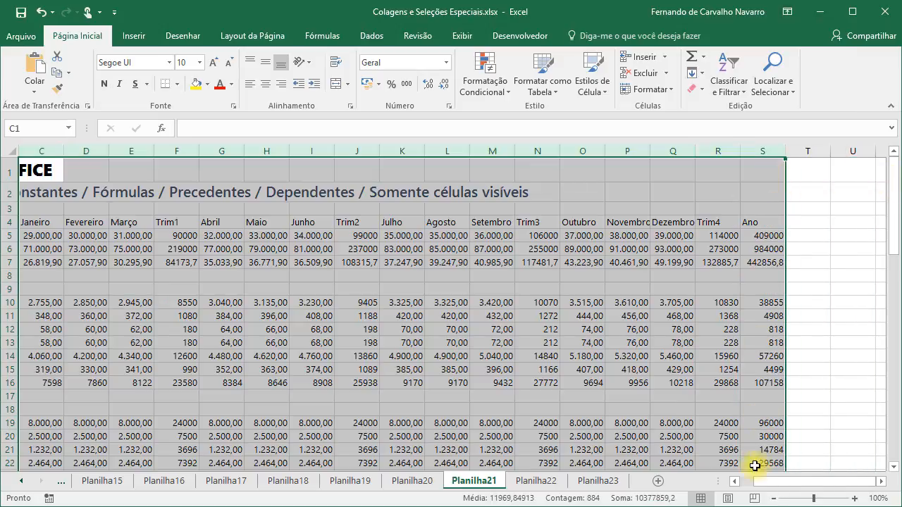
left_click_drag(749, 486, 747, 482)
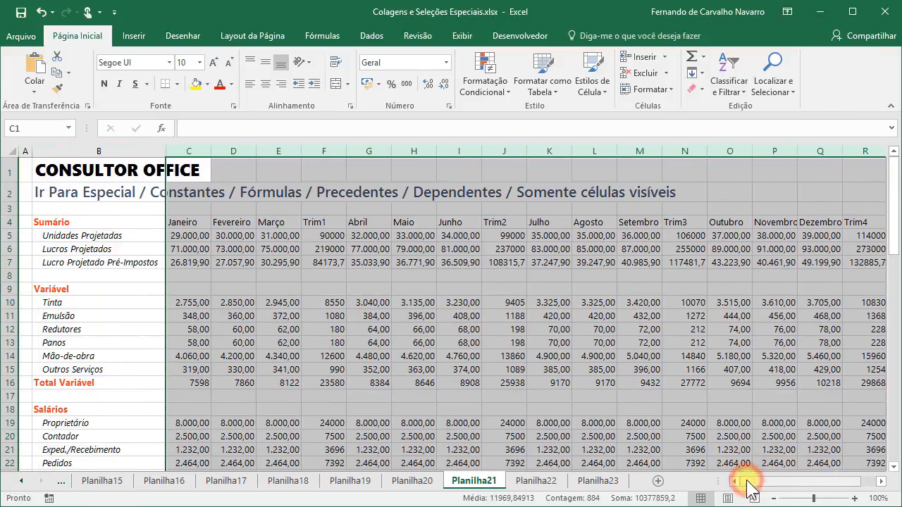
left_click(784, 85)
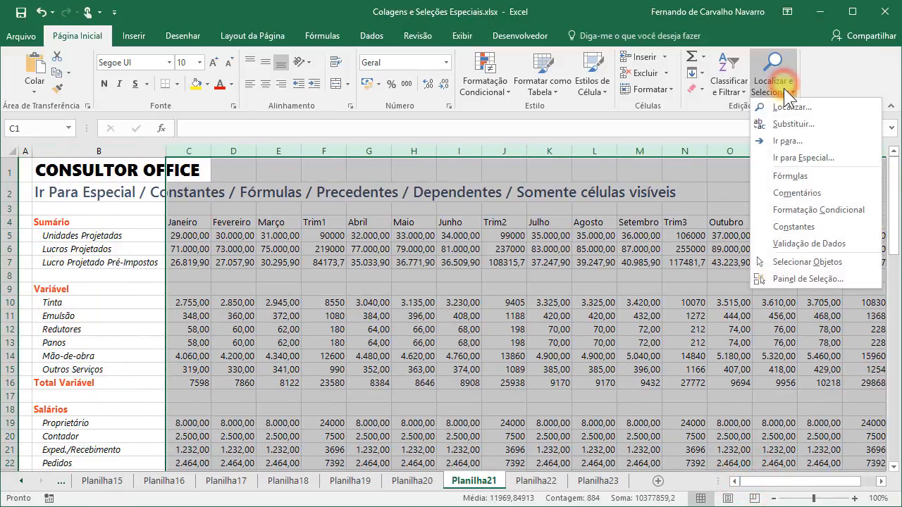
left_click(782, 154)
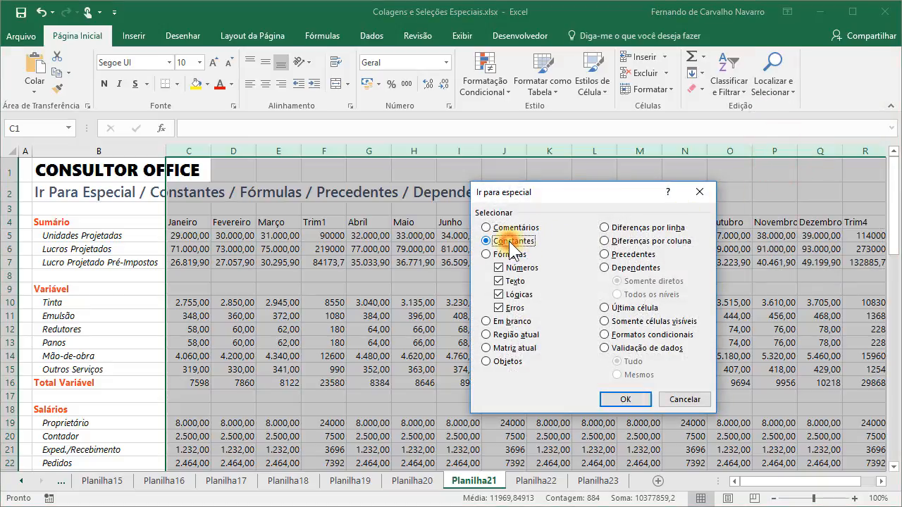
left_click(499, 268)
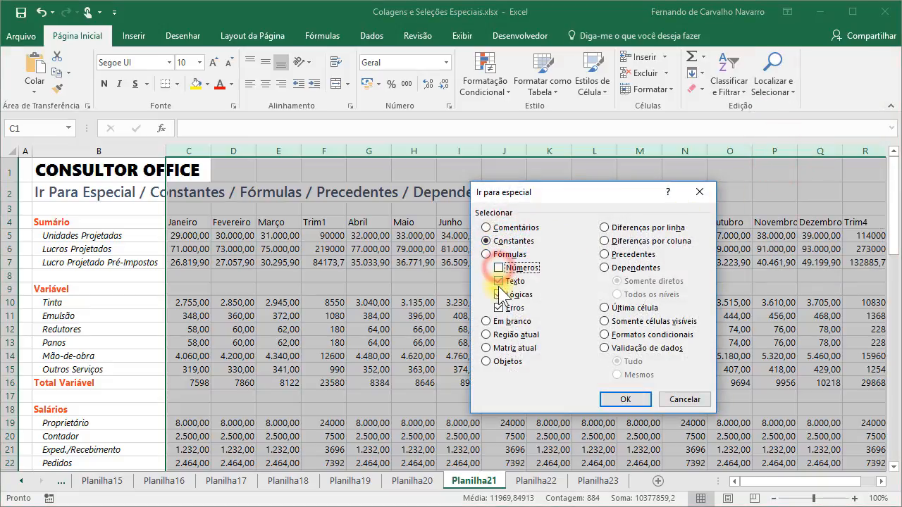
left_click(499, 295)
left_click(499, 308)
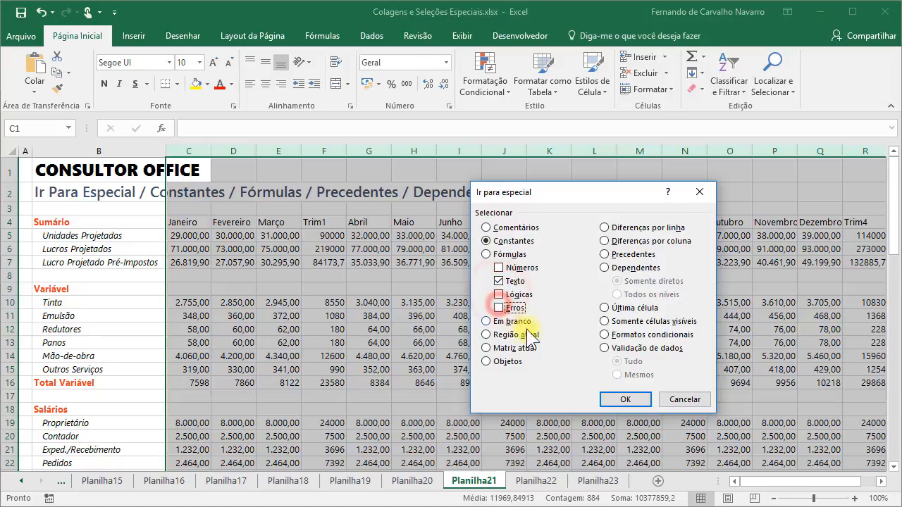
left_click(607, 399)
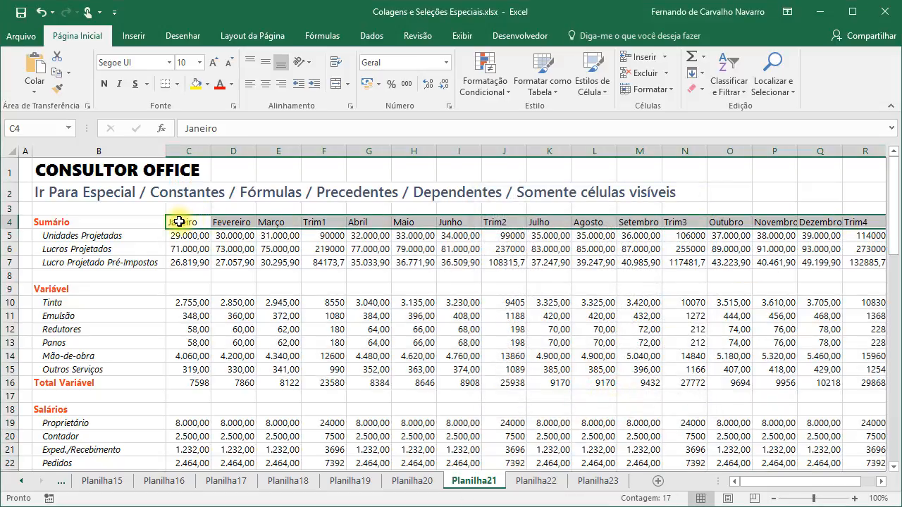
- Format the selected month and quarter headers in row 4 with the orange-red theme font colour, bold and centred
left_click(231, 84)
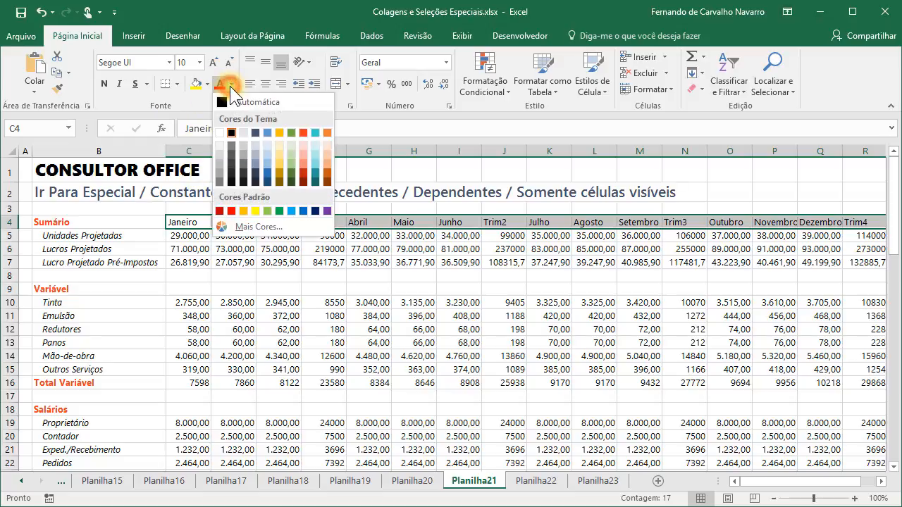
left_click(305, 133)
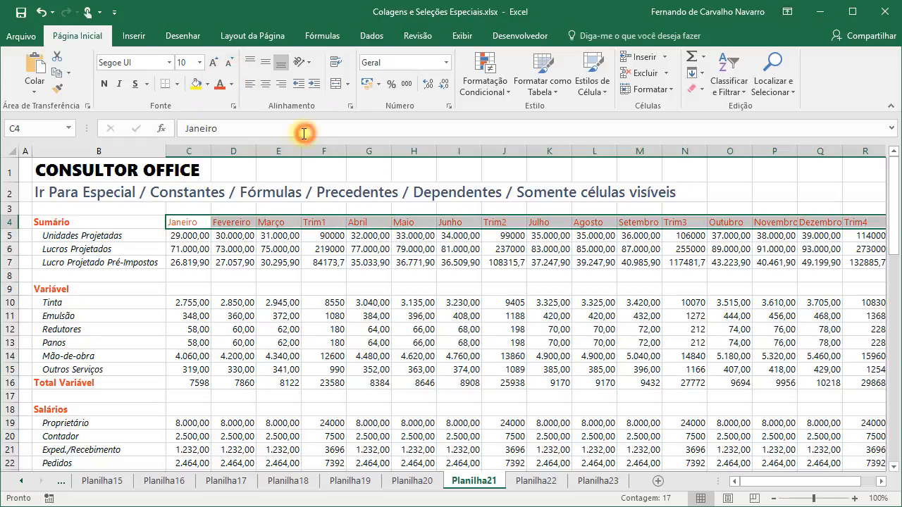
left_click(104, 83)
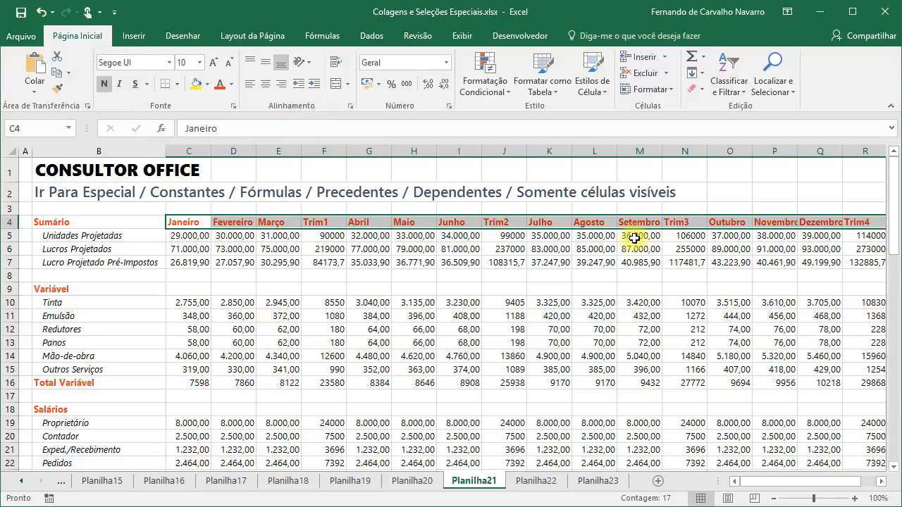
left_click(267, 85)
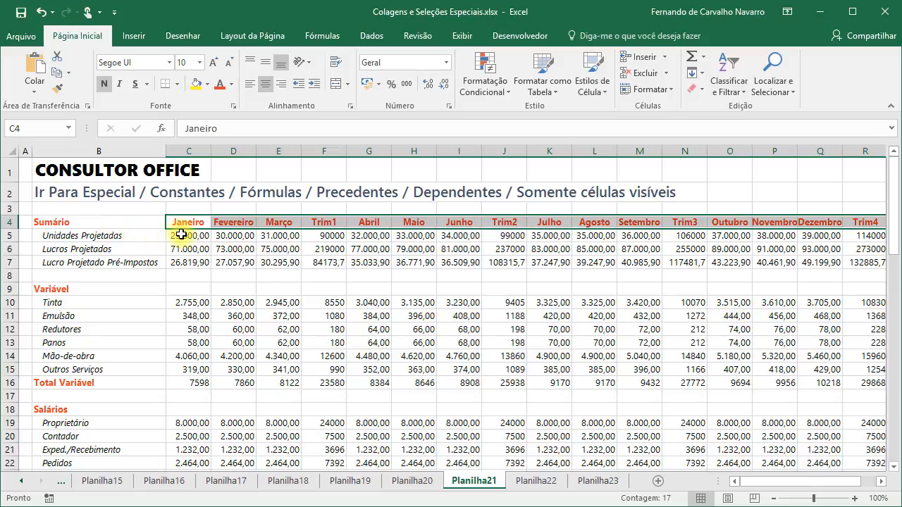
- Use Go To Special to select the sheet's formulas, including only numbers and excluding text, logical values and errors
left_click(181, 234)
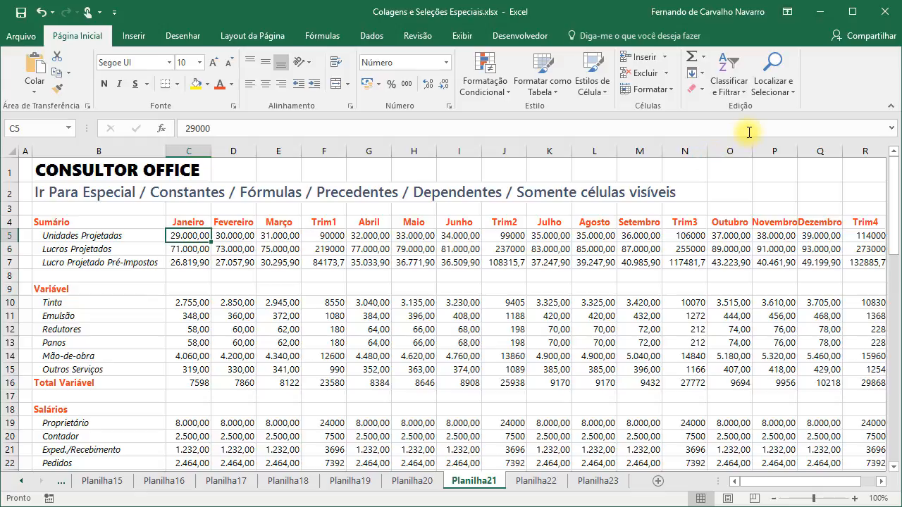
left_click(773, 84)
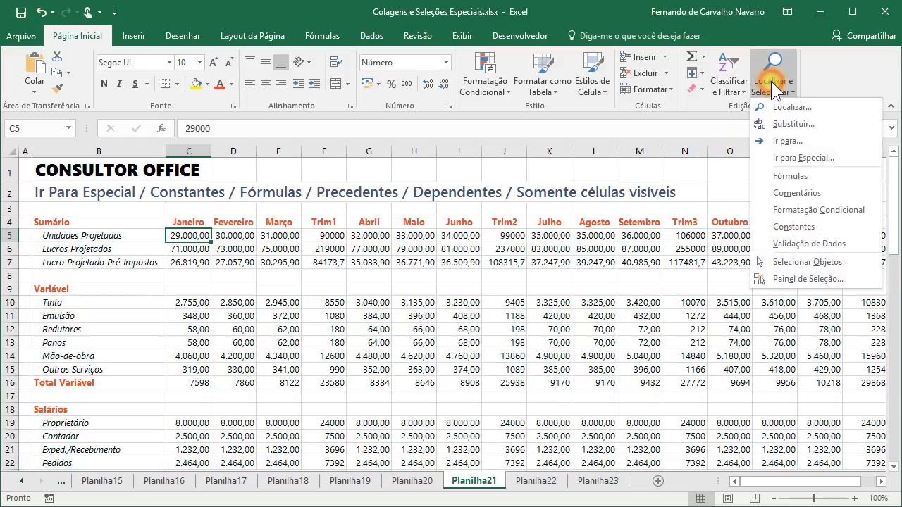
left_click(797, 159)
left_click(497, 256)
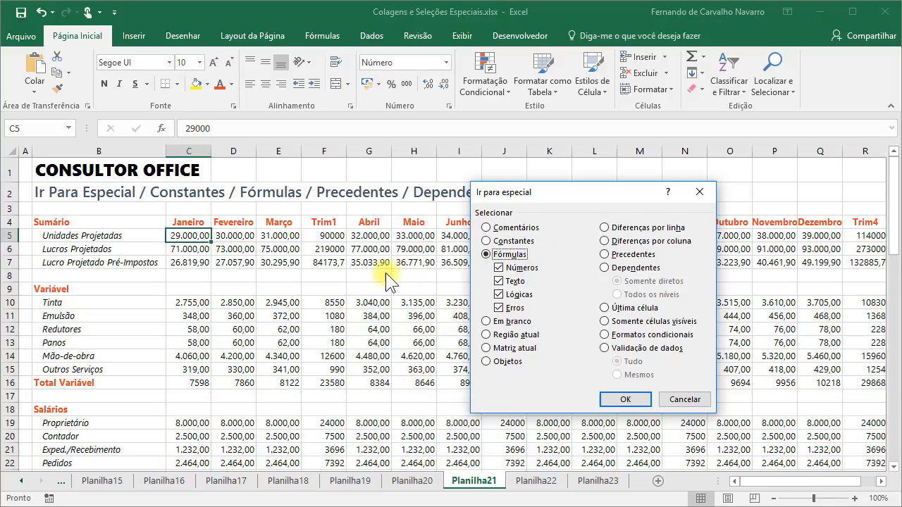
left_click(499, 281)
left_click(499, 294)
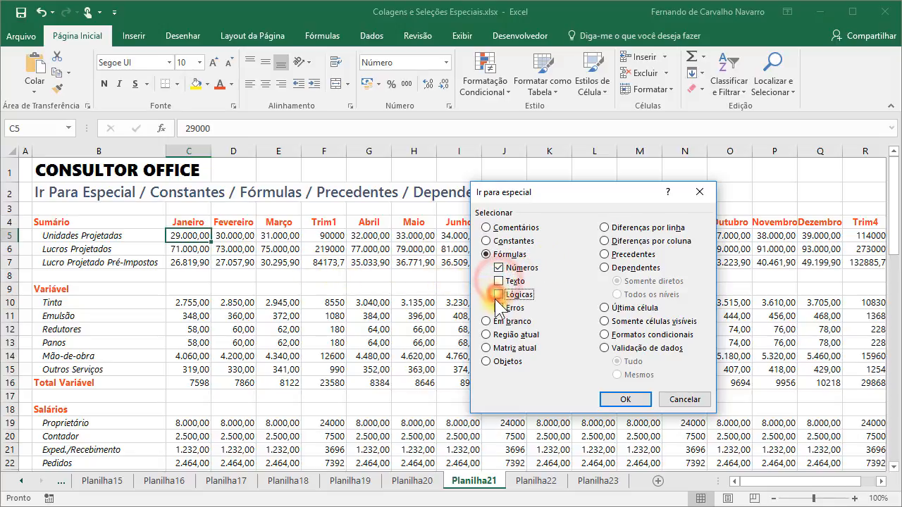
left_click(499, 307)
left_click(613, 398)
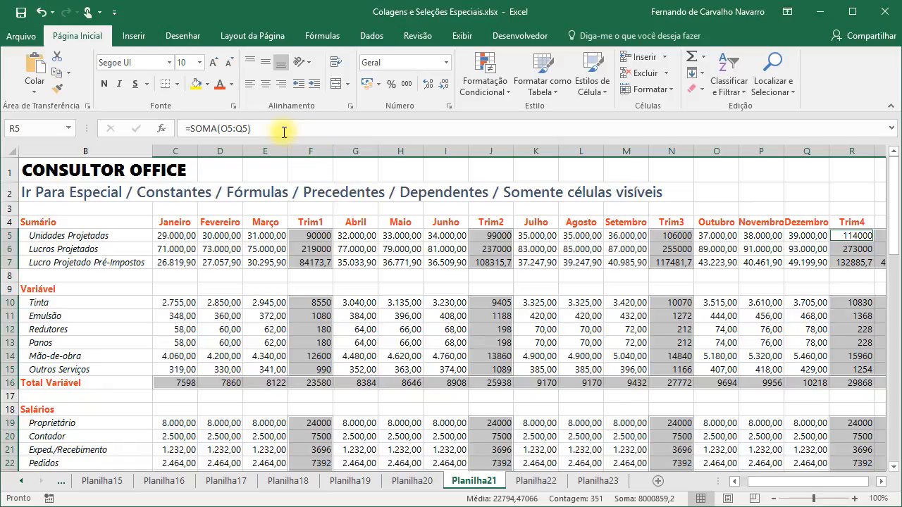
- Format the selected formula cells as Número with 2 decimal places and the thousands separator, and make them bold
left_click(449, 106)
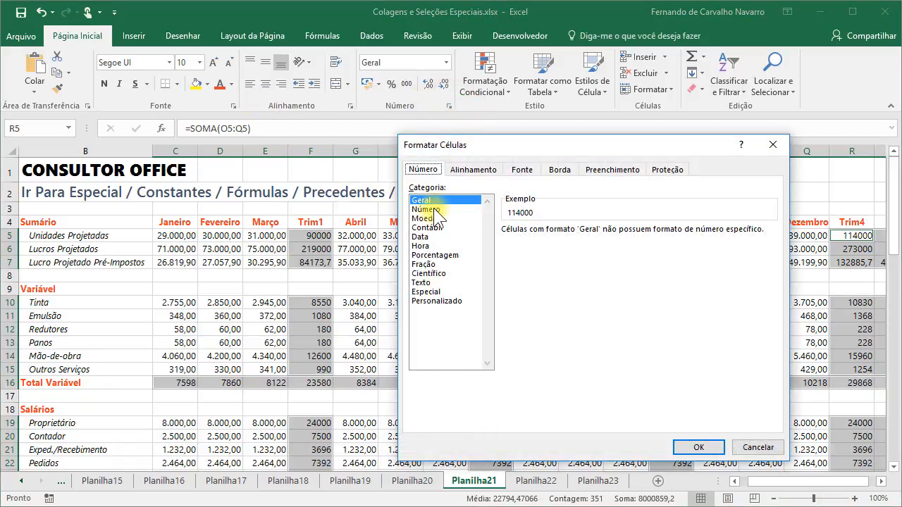
left_click(426, 210)
left_click(506, 248)
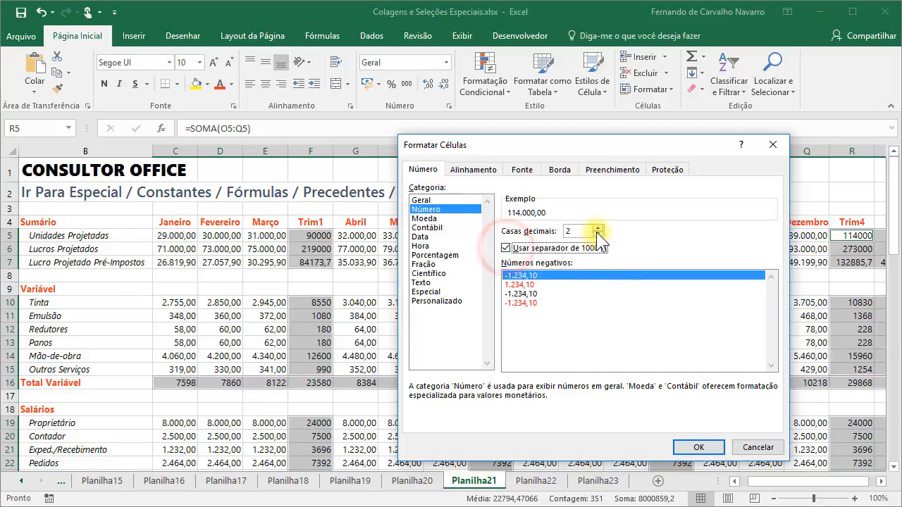
left_click(699, 448)
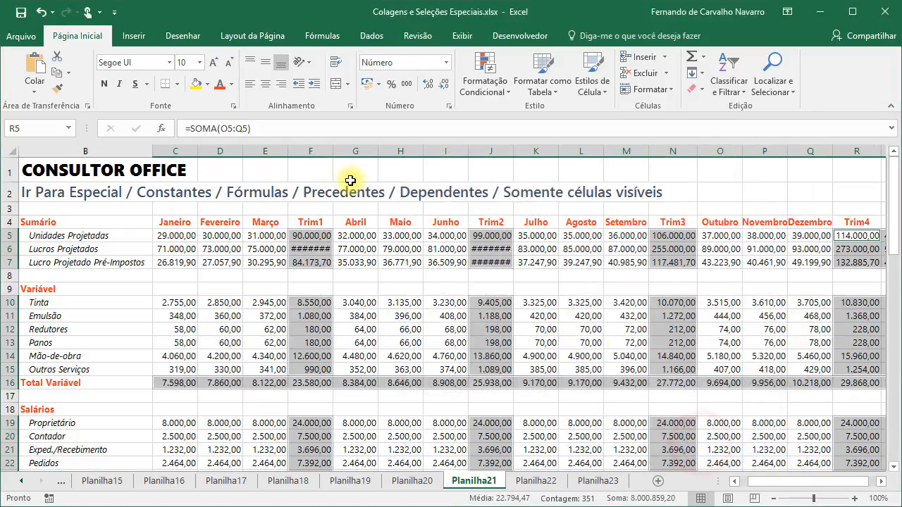
left_click(104, 84)
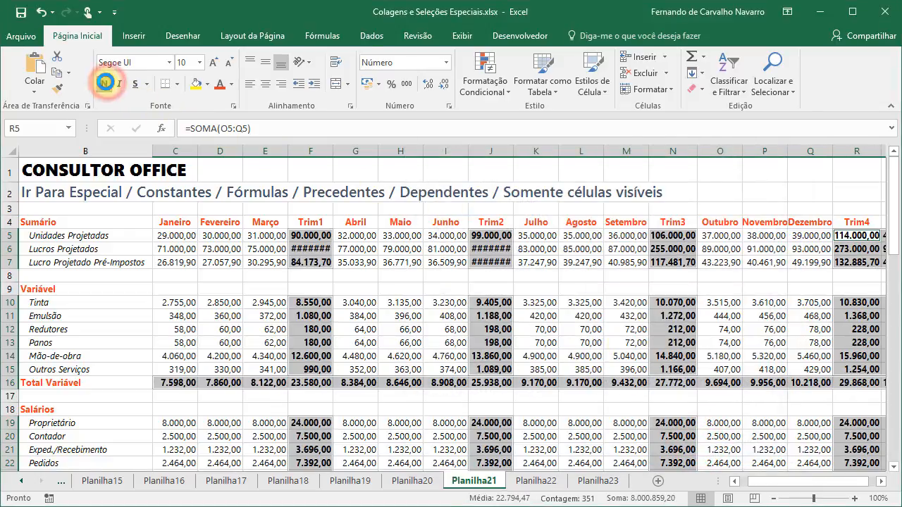
left_click(446, 303)
scroll(383, 272, "down", 1)
scroll(383, 272, "up", 1)
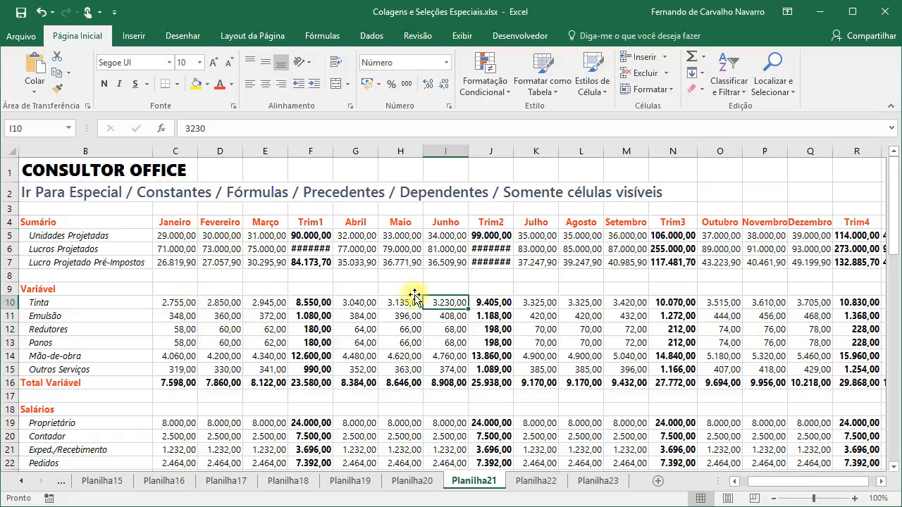
- Enter =1/0 in February's Redutores cell D12 and look through the sheet for the formulas it affects
left_click(224, 330)
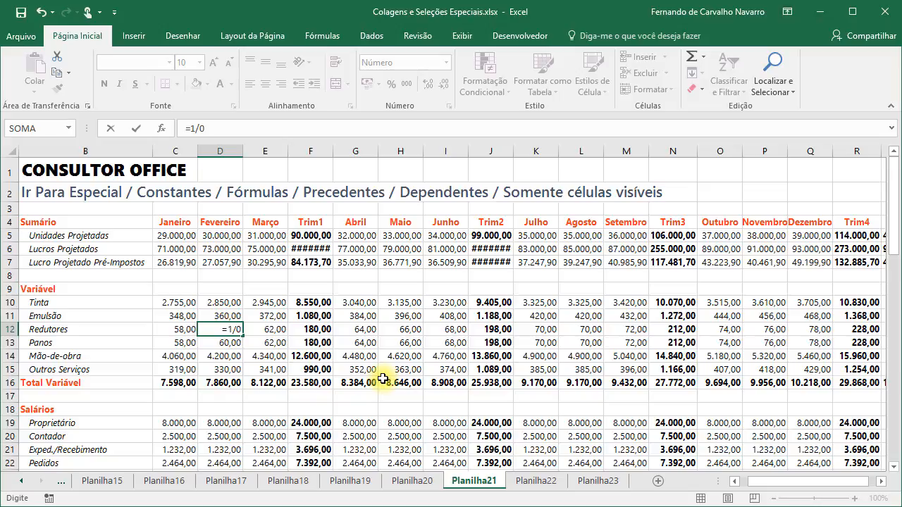
key("Return")
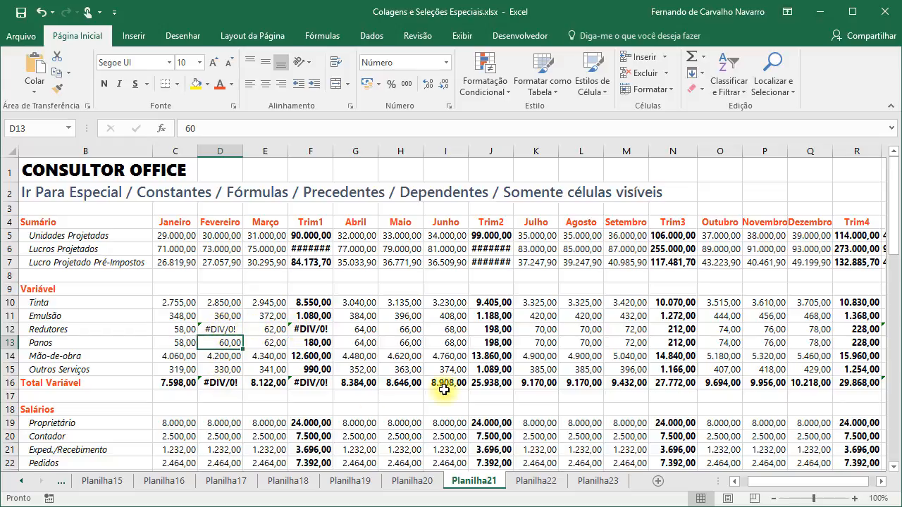
scroll(451, 383, "down", 8)
scroll(452, 382, "down", 9)
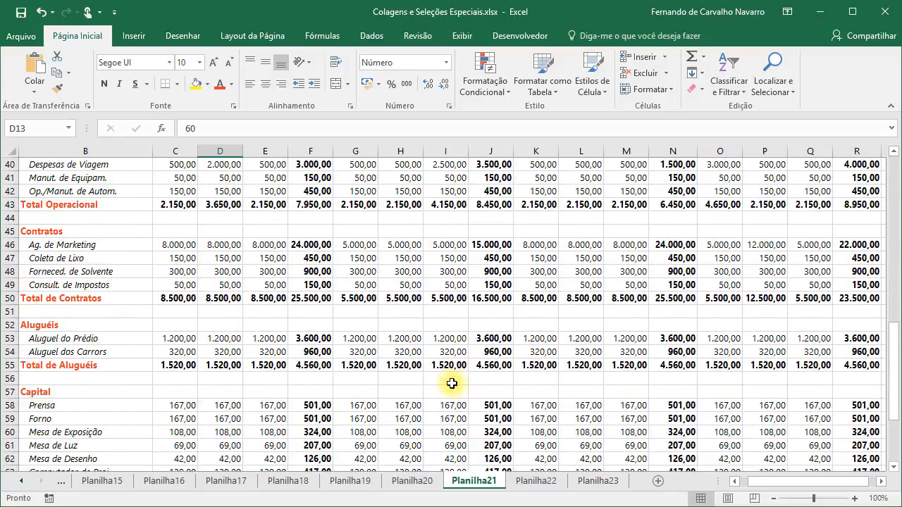
scroll(391, 405, "up", 17)
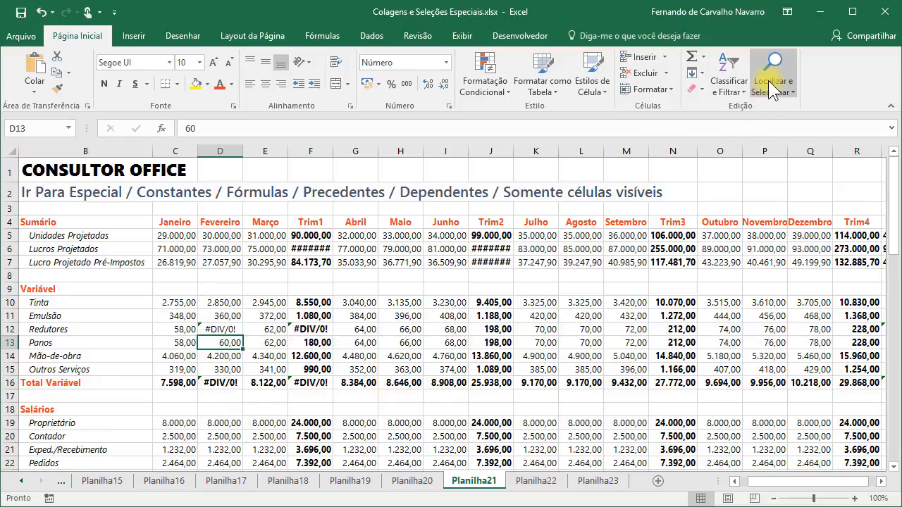
- Use Go To Special to select only the formulas that return errors, excluding numbers, text and logical values
left_click(773, 86)
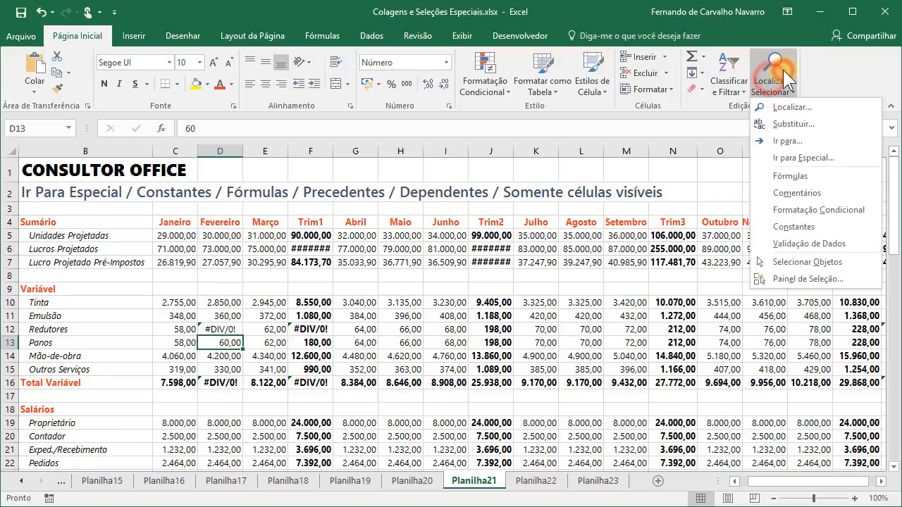
left_click(786, 159)
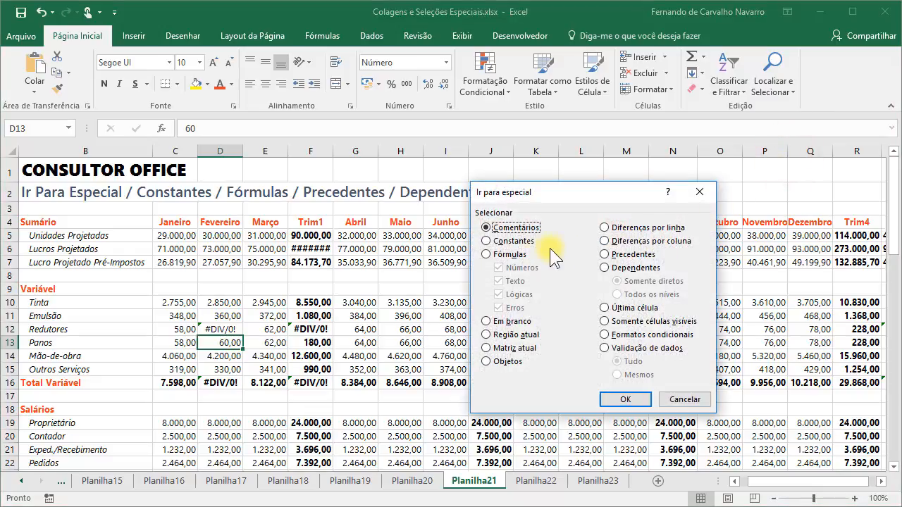
left_click(503, 255)
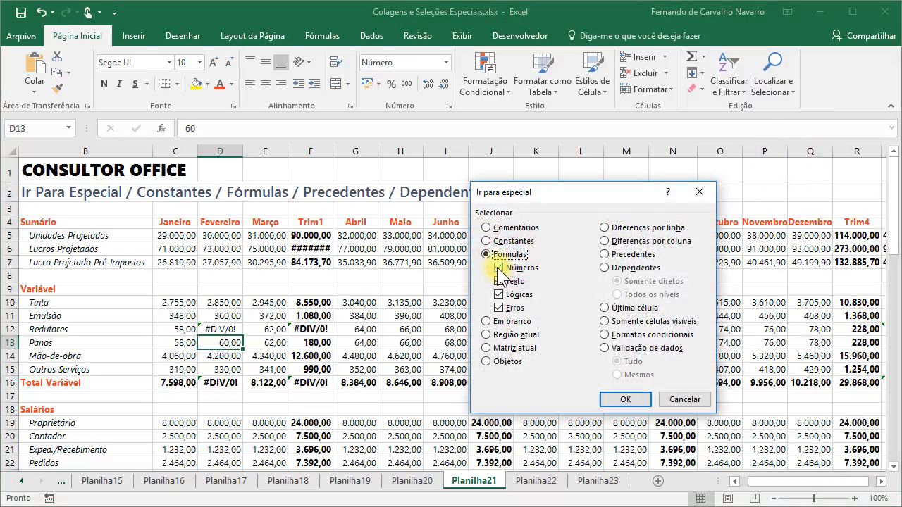
left_click(498, 268)
left_click(499, 281)
left_click(499, 295)
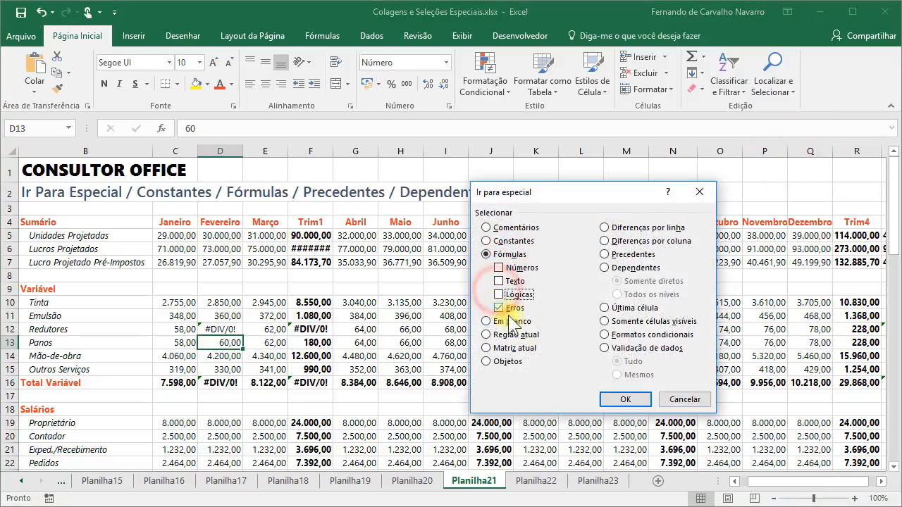
left_click(613, 398)
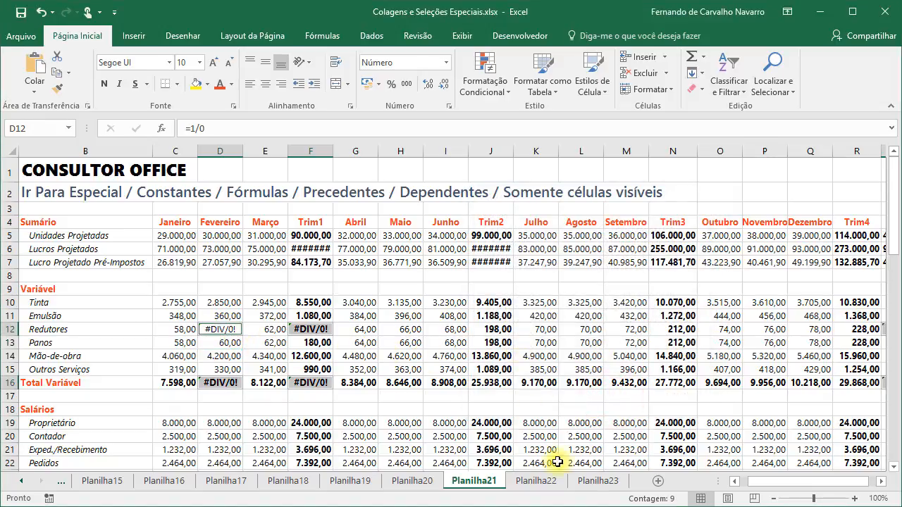
- Fill the selected error cells with yellow and review the highlighting across the table out to column S
left_click_drag(754, 483, 708, 482)
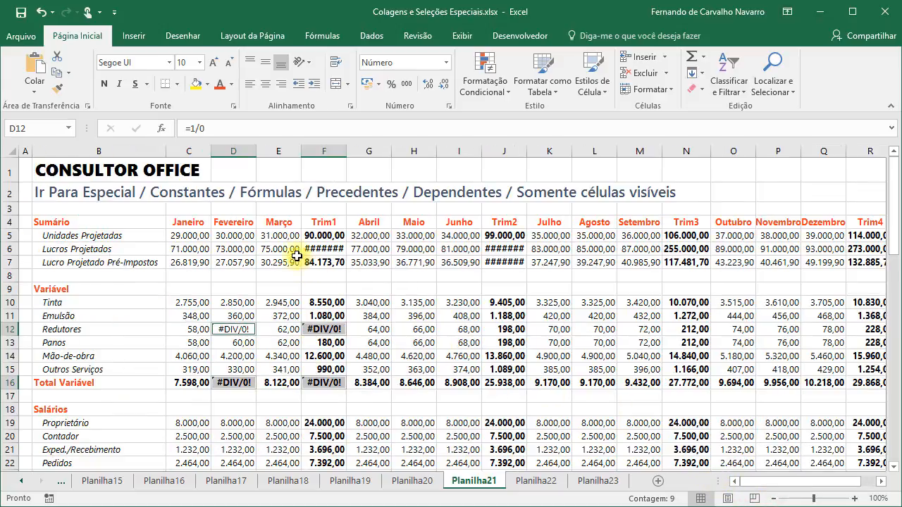
left_click(207, 84)
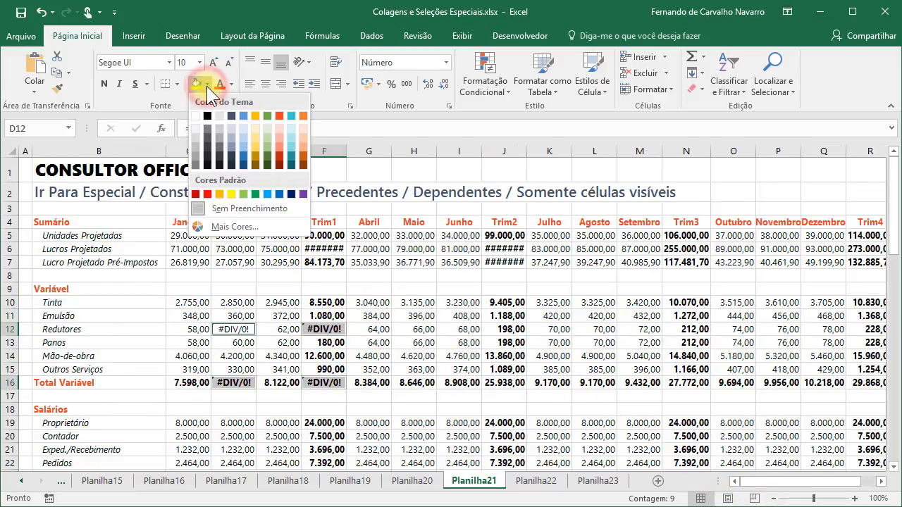
left_click(231, 193)
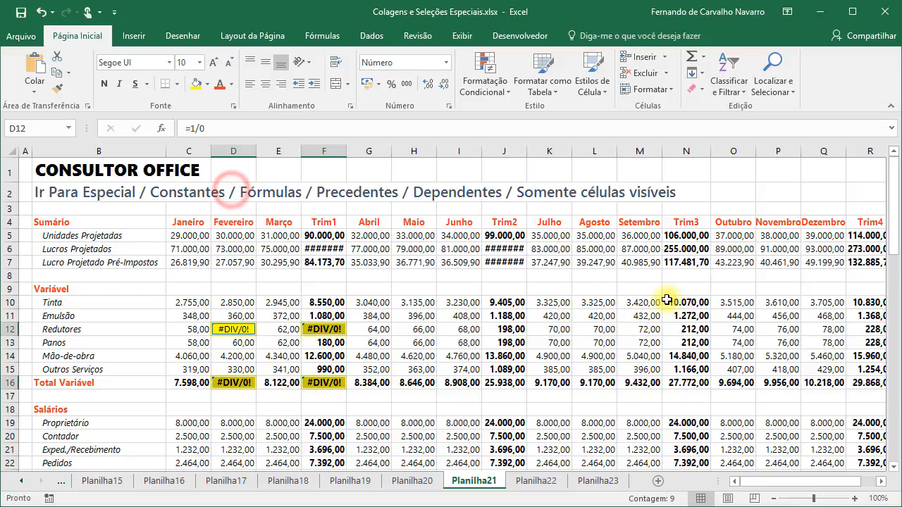
scroll(667, 301, "down", 13)
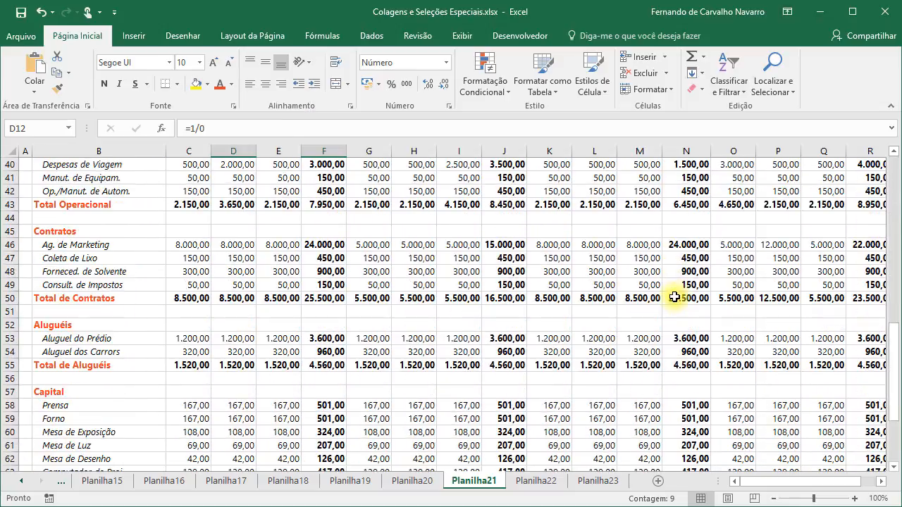
scroll(675, 297, "down", 5)
left_click_drag(749, 480, 791, 484)
scroll(775, 407, "up", 18)
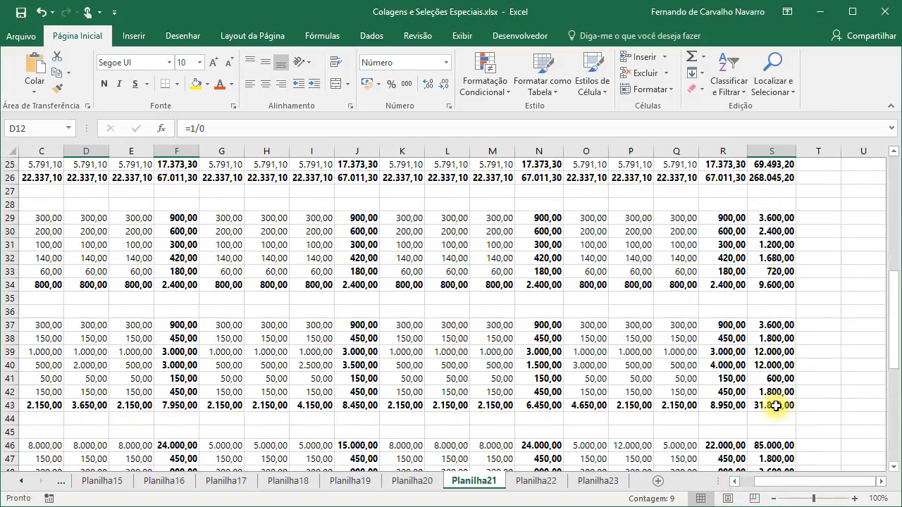
left_click(747, 482)
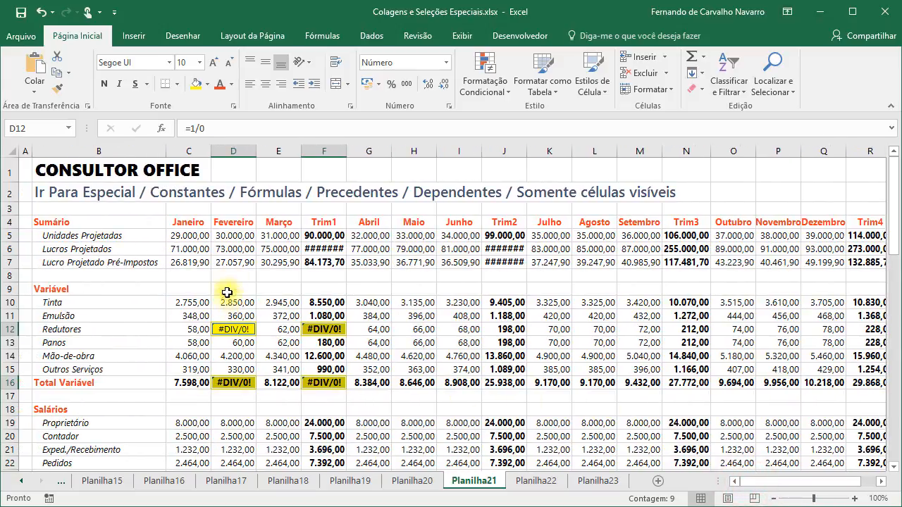
- Undo the yellow fill and the =1/0 entry, and select D12
left_click(41, 12)
left_click(41, 12)
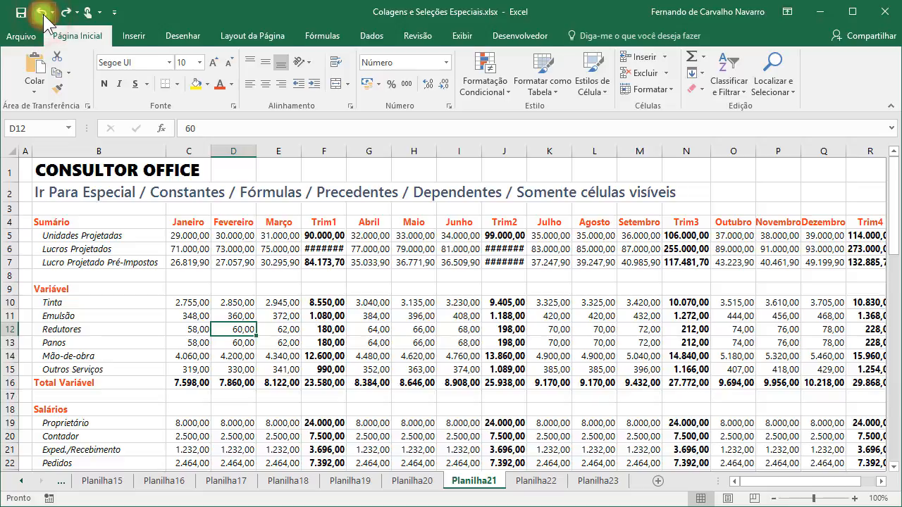
left_click(233, 331)
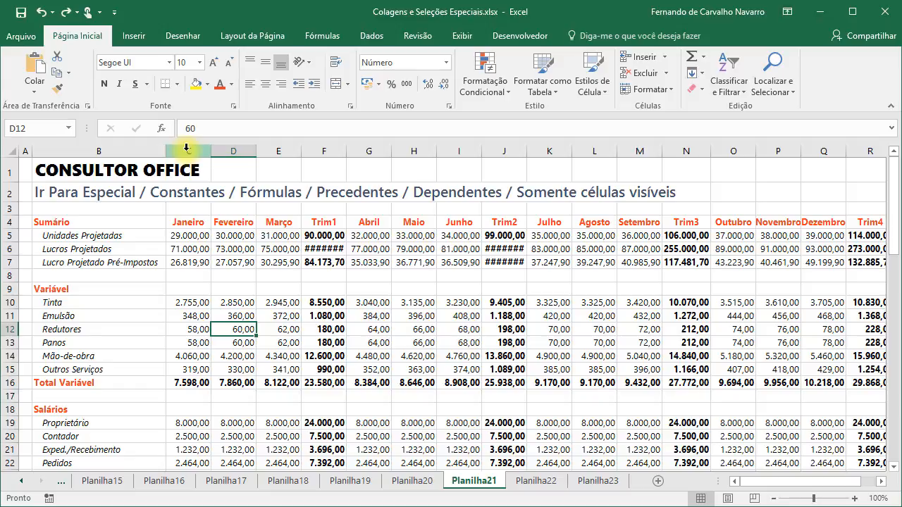
- AutoFit the widths of columns C to S, and check the contents of C5 and Trim1 cell F5
left_click_drag(186, 148, 795, 151)
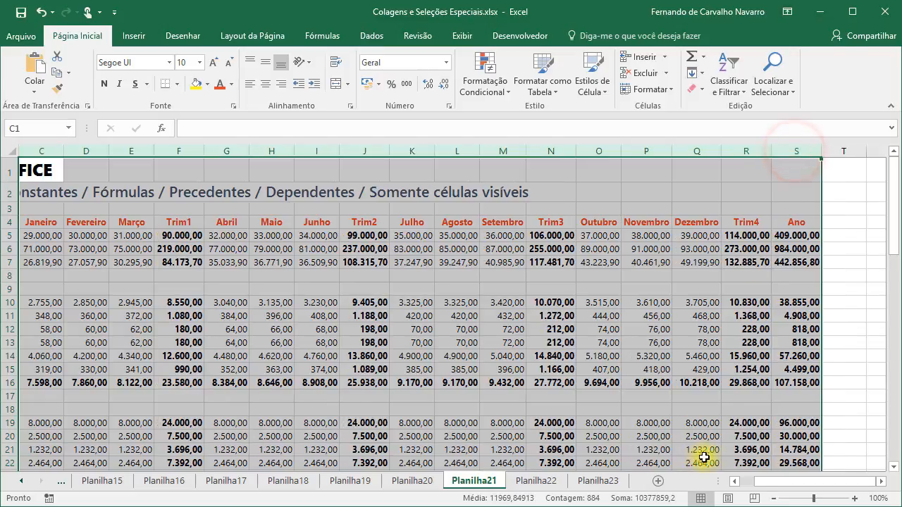
left_click_drag(755, 482, 749, 477)
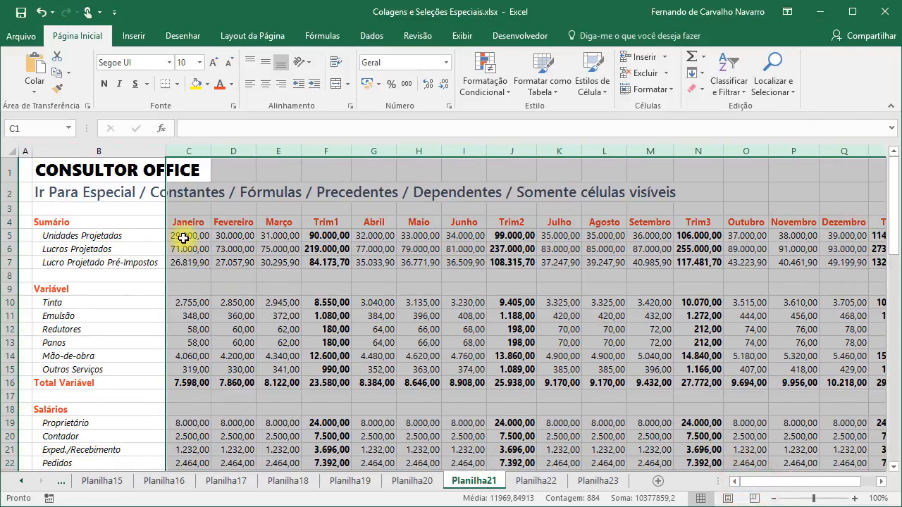
left_click(183, 240)
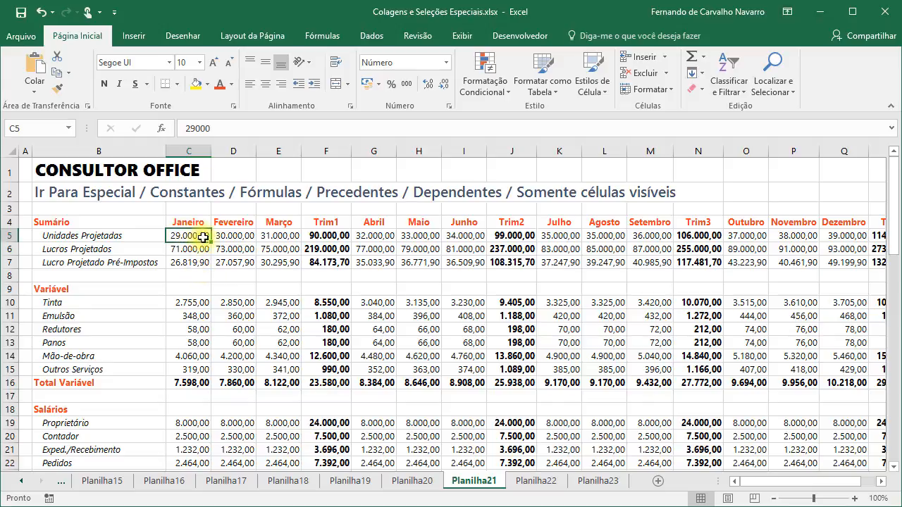
left_click(323, 235)
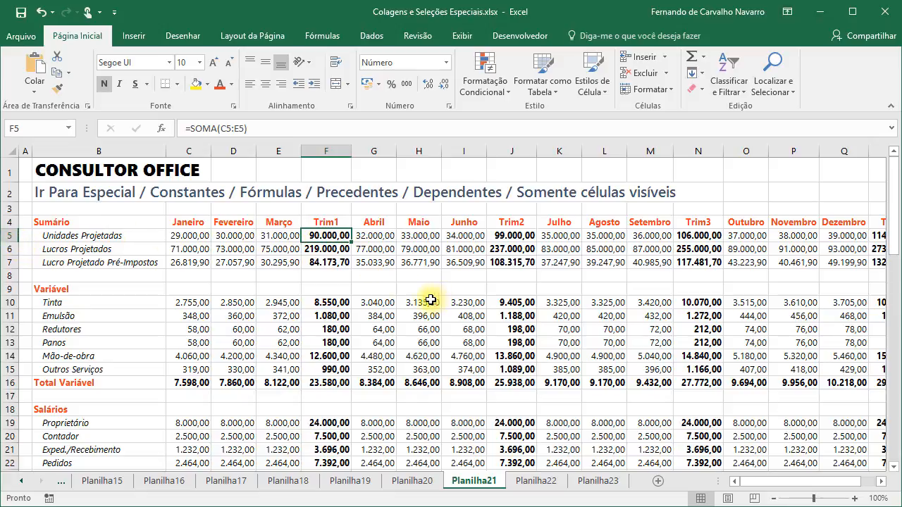
- Inspect the range referenced by the formula in F5, its source cell C5, and the available formula auditing tools
double_click(328, 237)
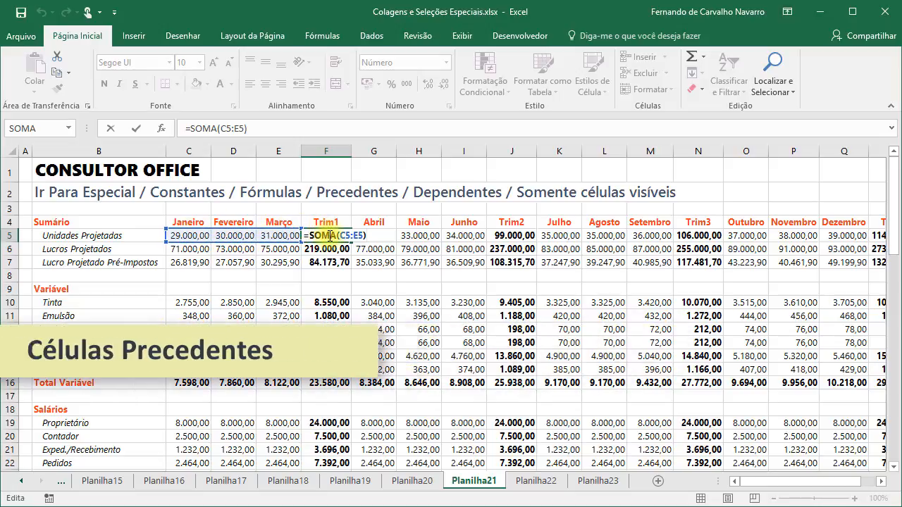
key("Escape")
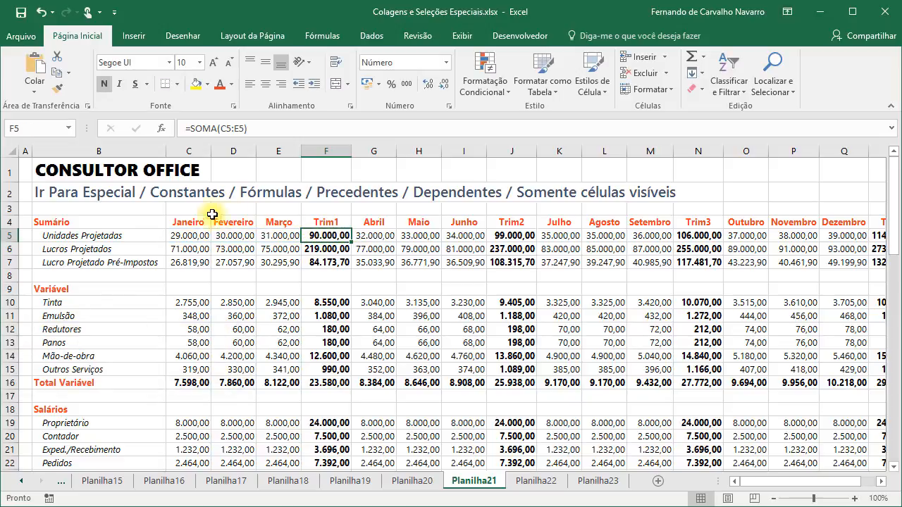
left_click(183, 237)
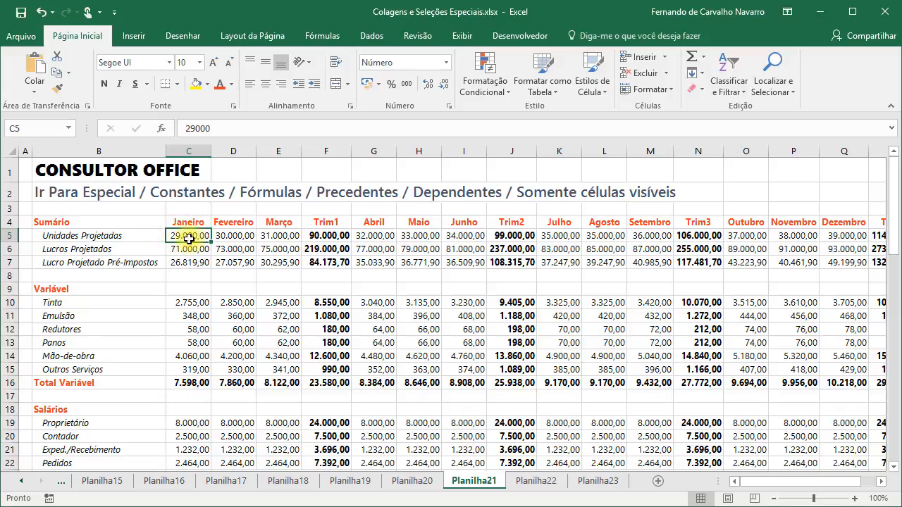
left_click(321, 235)
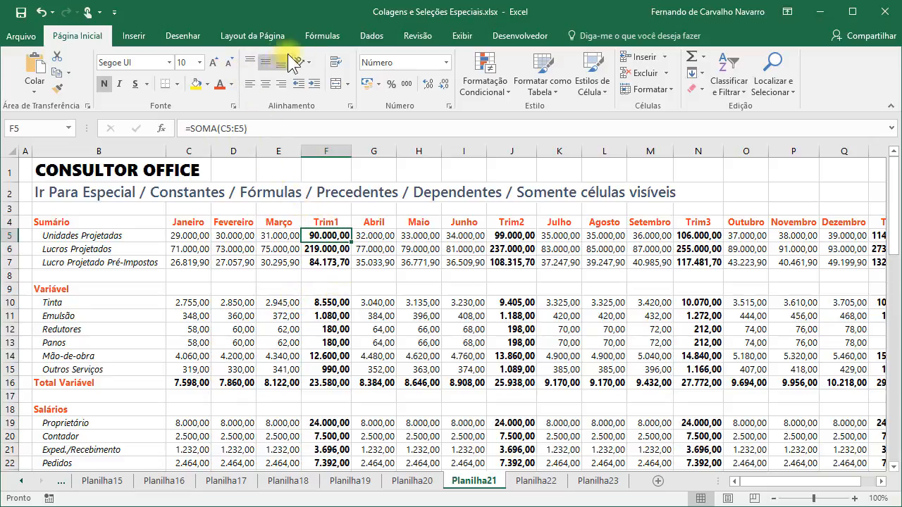
left_click(320, 36)
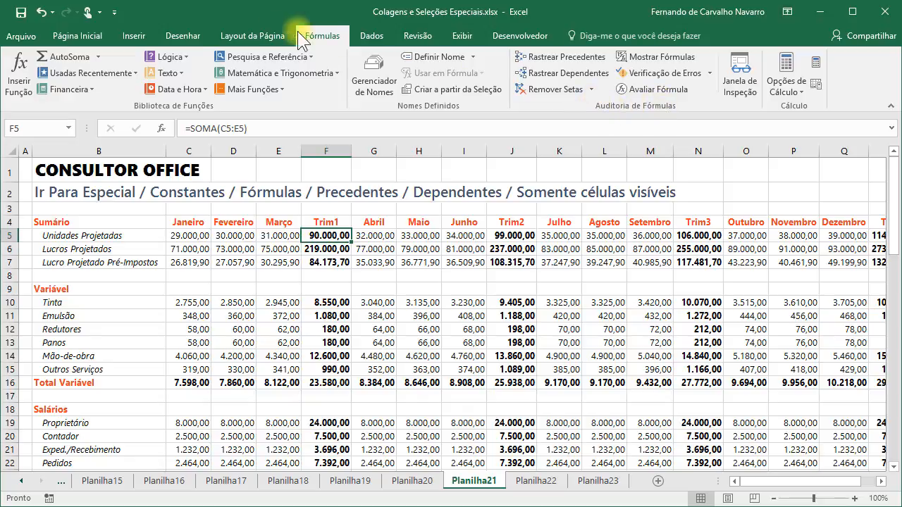
left_click(79, 36)
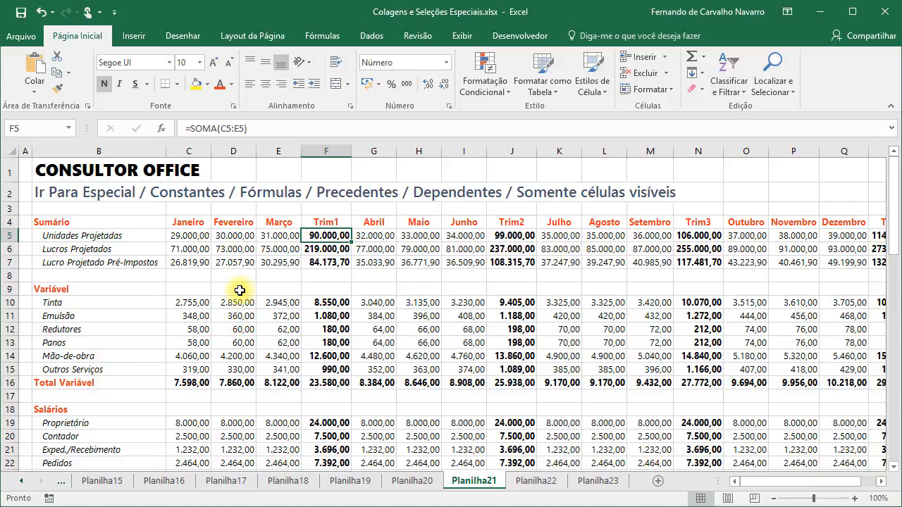
- Use Go To Special to select only the direct precedents of the Total Salários e Benefícios formula in S26
scroll(239, 290, "down", 2)
scroll(239, 289, "down", 1)
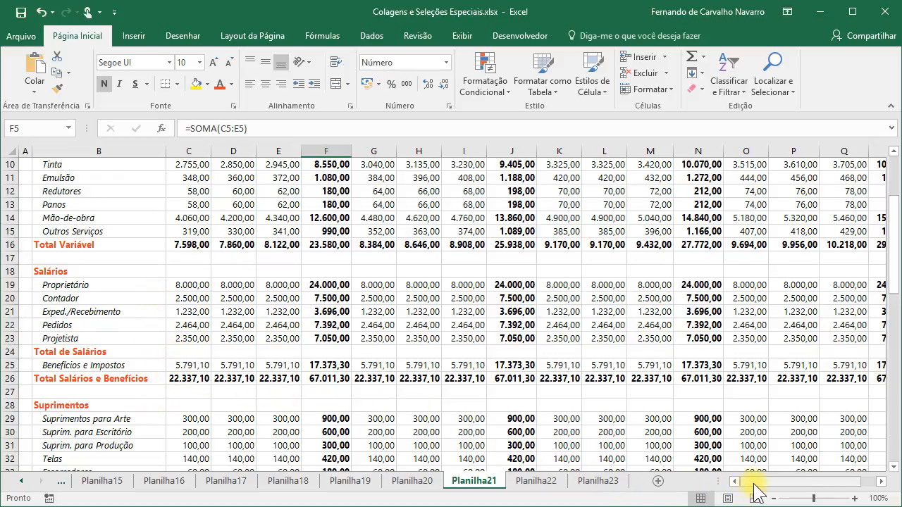
scroll(648, 296, "right", 2)
left_click(797, 379)
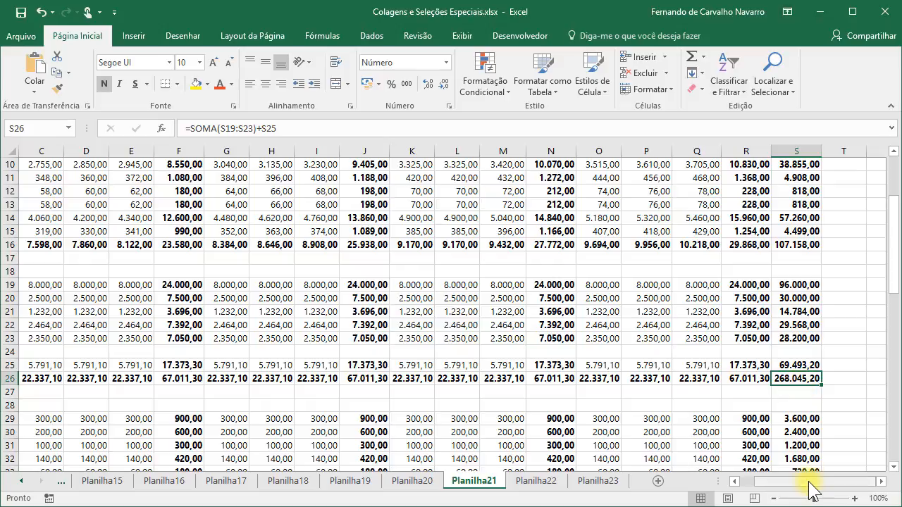
mouse_move(808, 481)
left_mouse_down()
mouse_move(749, 489)
mouse_move(822, 483)
left_mouse_up()
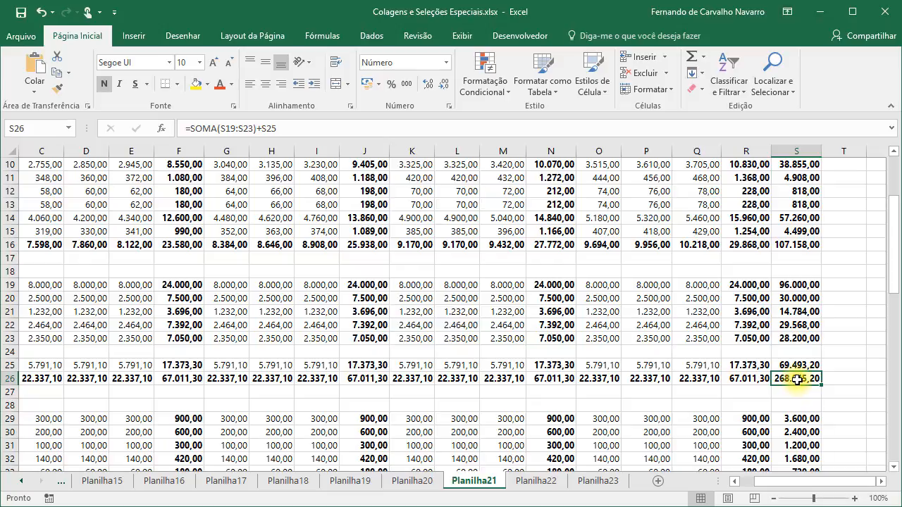
left_click(777, 85)
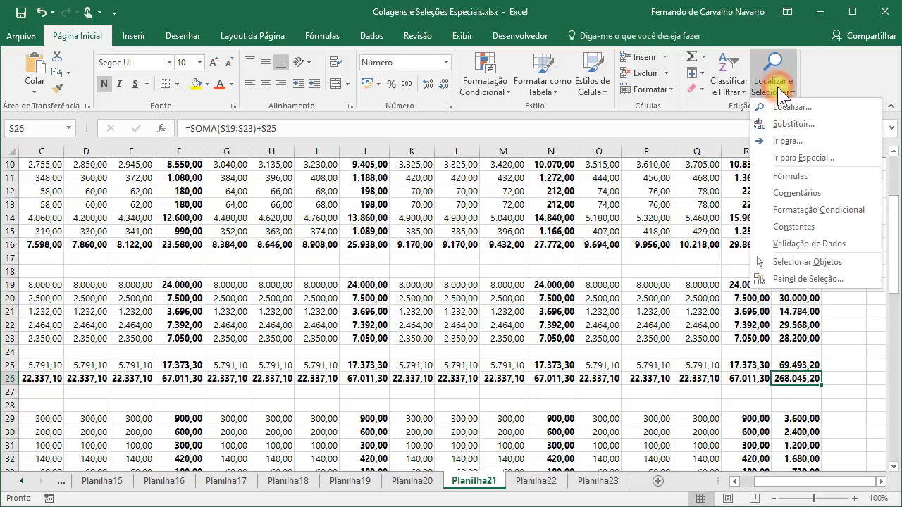
left_click(843, 161)
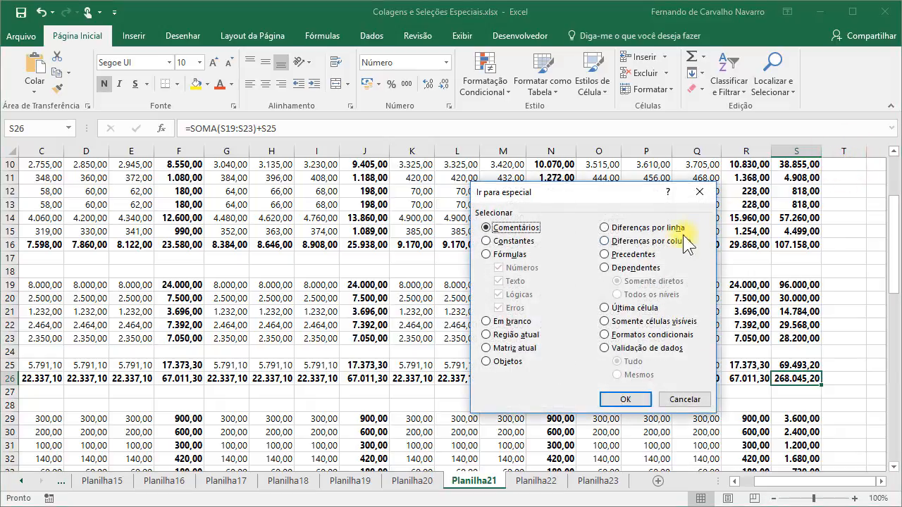
left_click(623, 256)
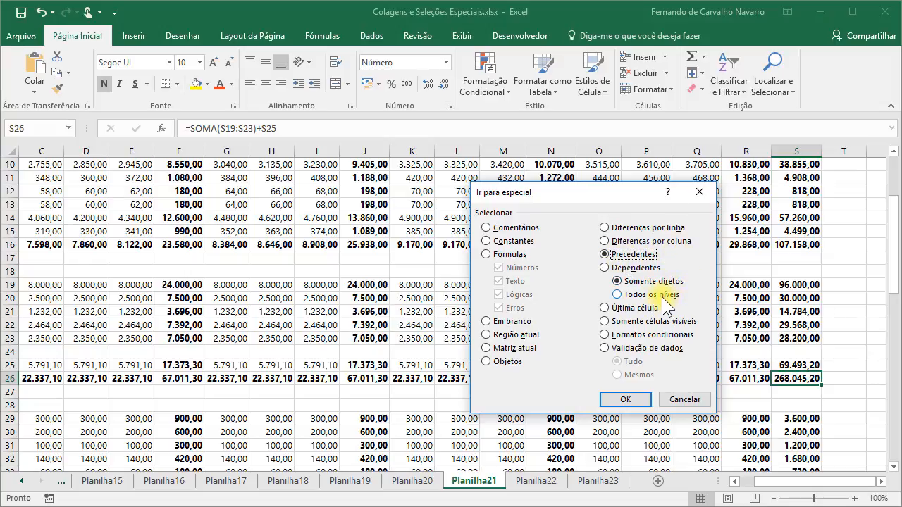
left_click(641, 403)
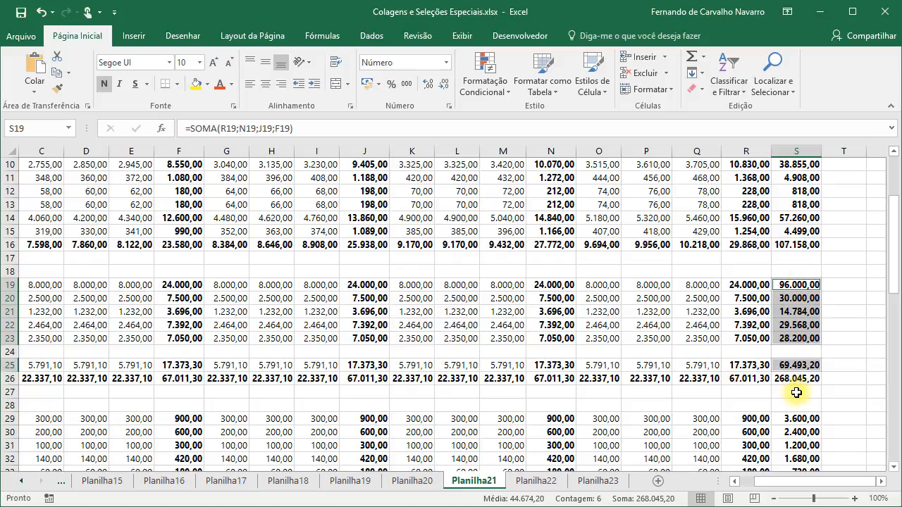
- Check S19, use Go To Special to select S26's precedents at all levels, review the selected range, and reselect S26
left_click(795, 284)
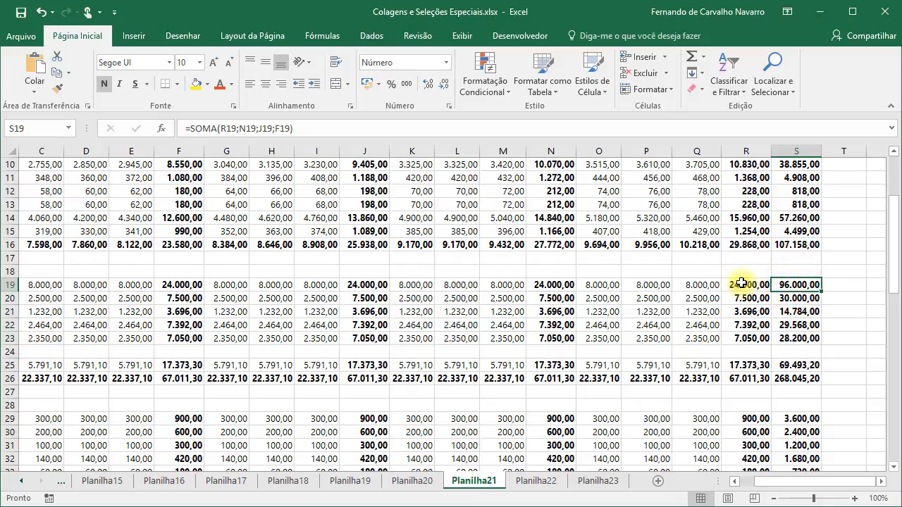
left_click(795, 379)
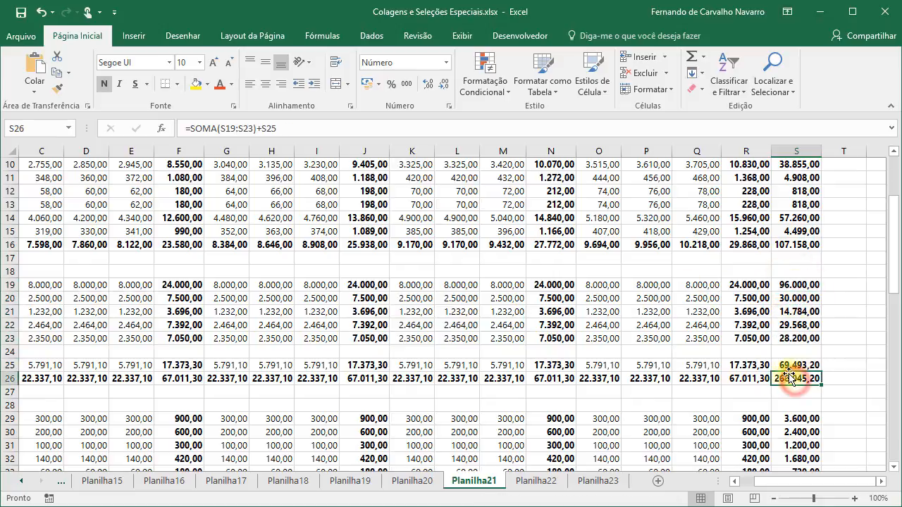
left_click(775, 81)
left_click(796, 159)
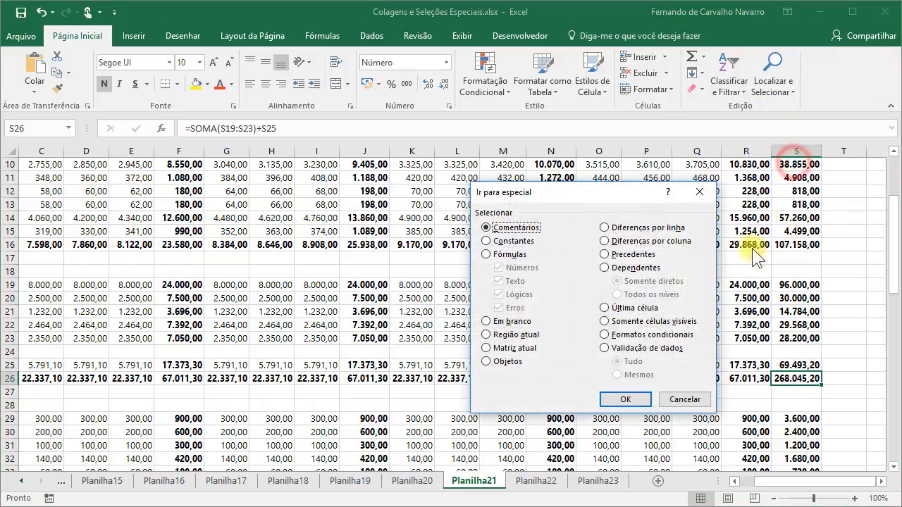
left_click(631, 254)
left_click(638, 296)
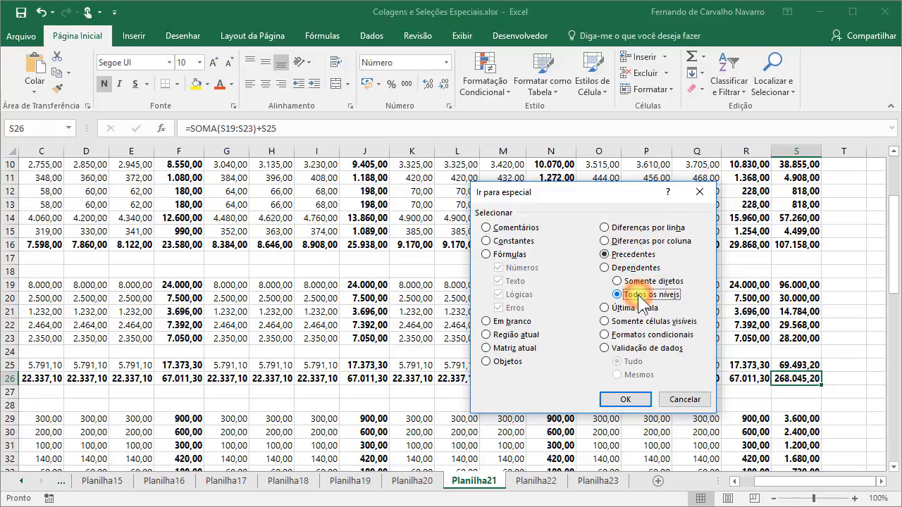
left_click(634, 398)
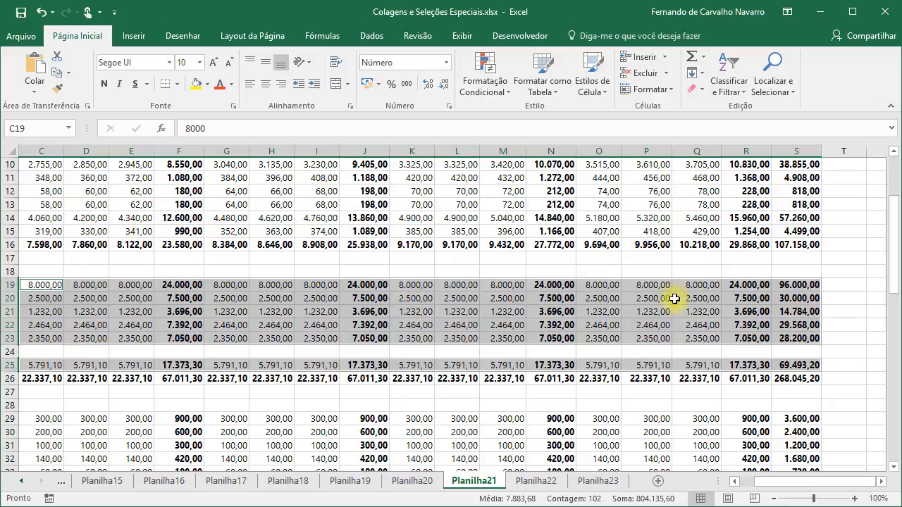
left_click(749, 485)
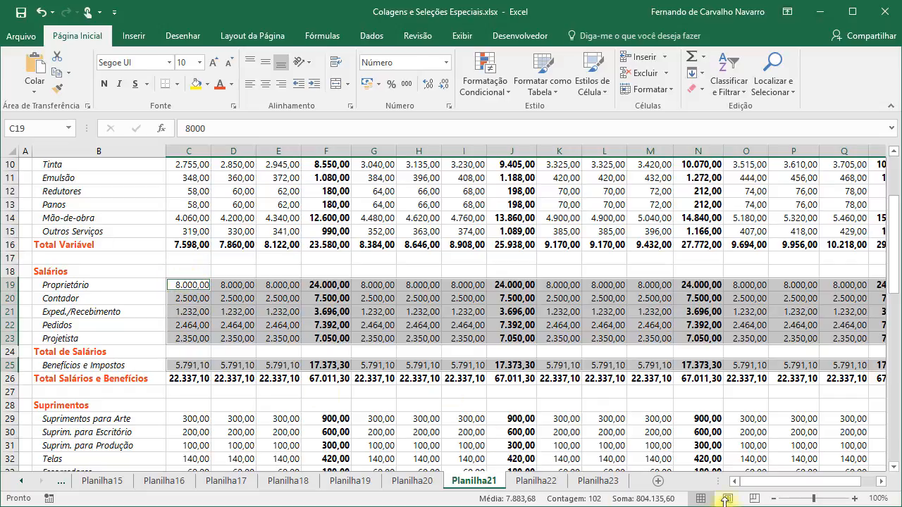
left_click_drag(751, 483, 766, 482)
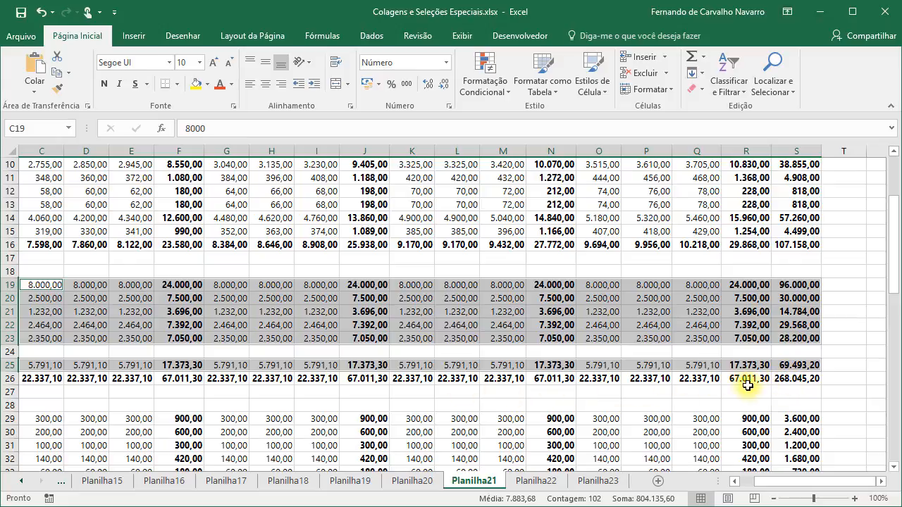
left_click(795, 380)
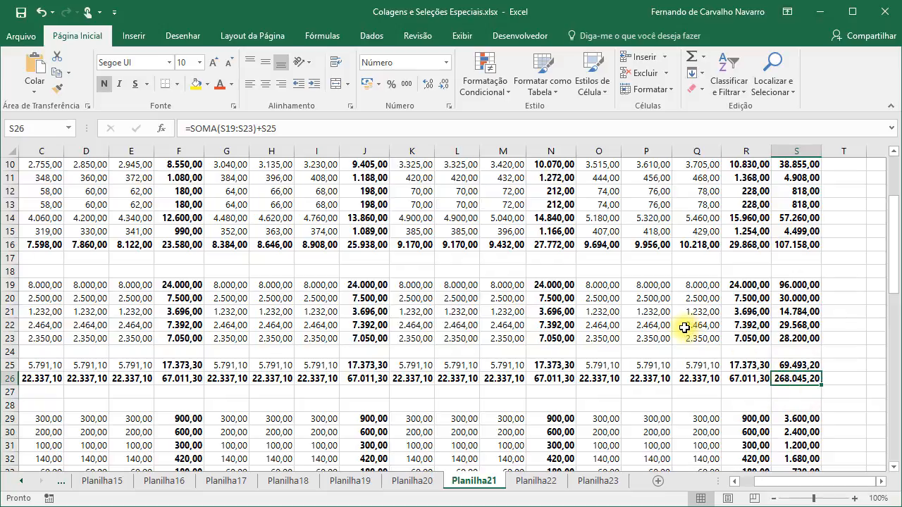
- Use Go To Special to select only the direct dependents of the January Tinta value in C10
left_click(748, 482)
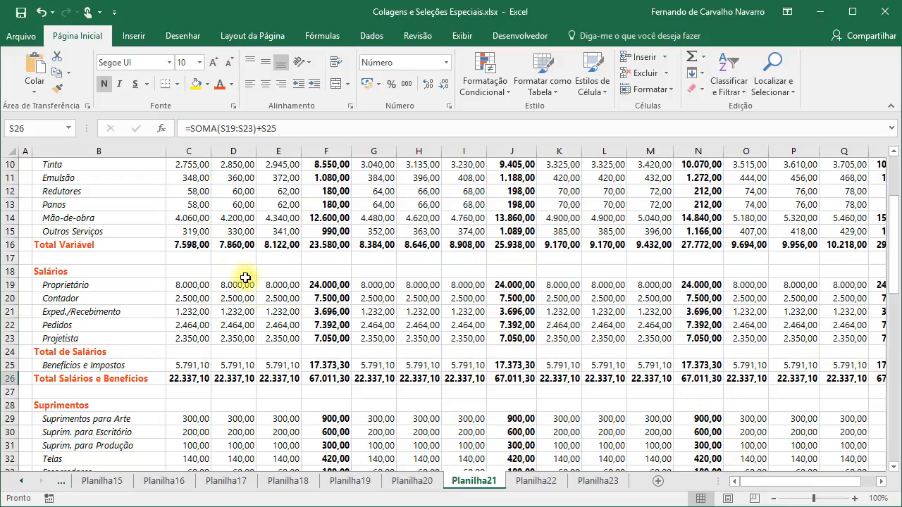
scroll(214, 236, "up", 3)
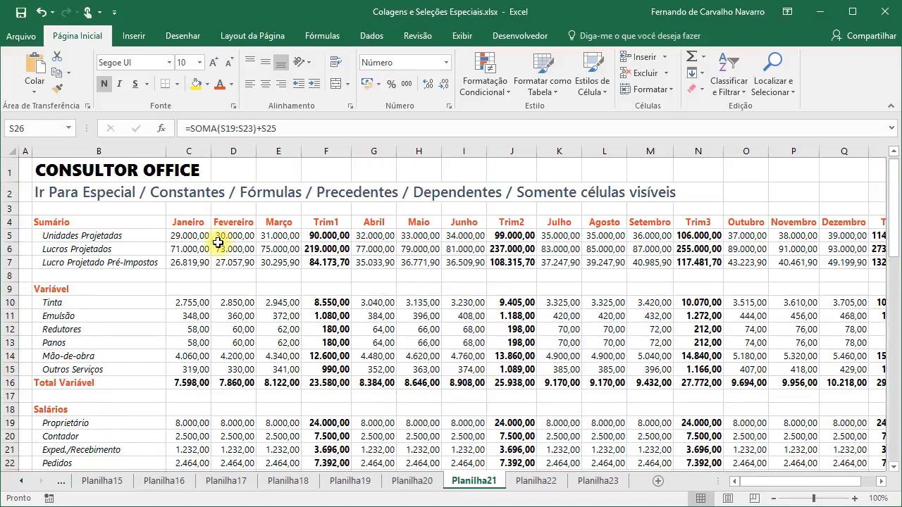
left_click(180, 303)
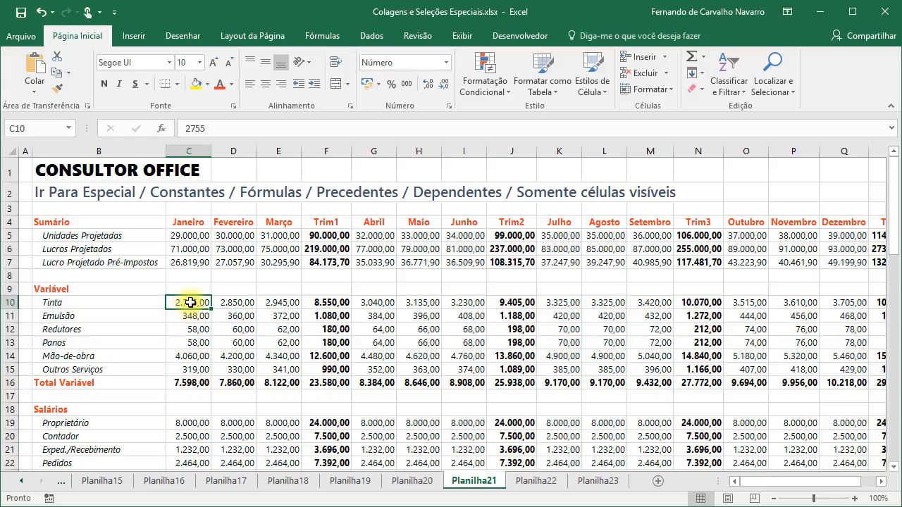
left_click(771, 69)
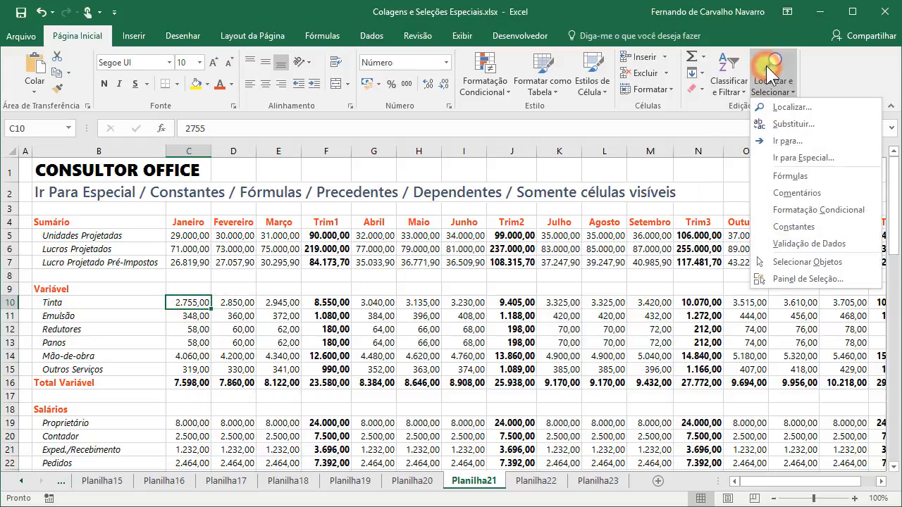
left_click(788, 156)
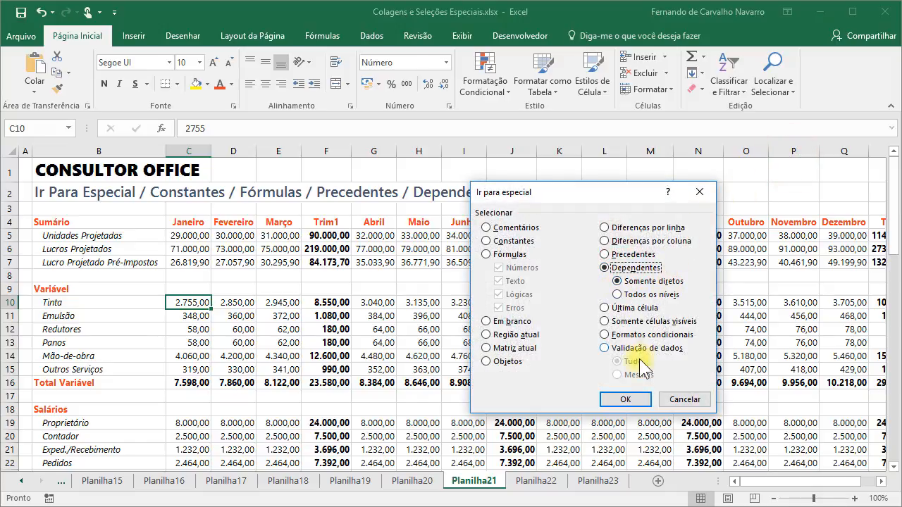
left_click(627, 398)
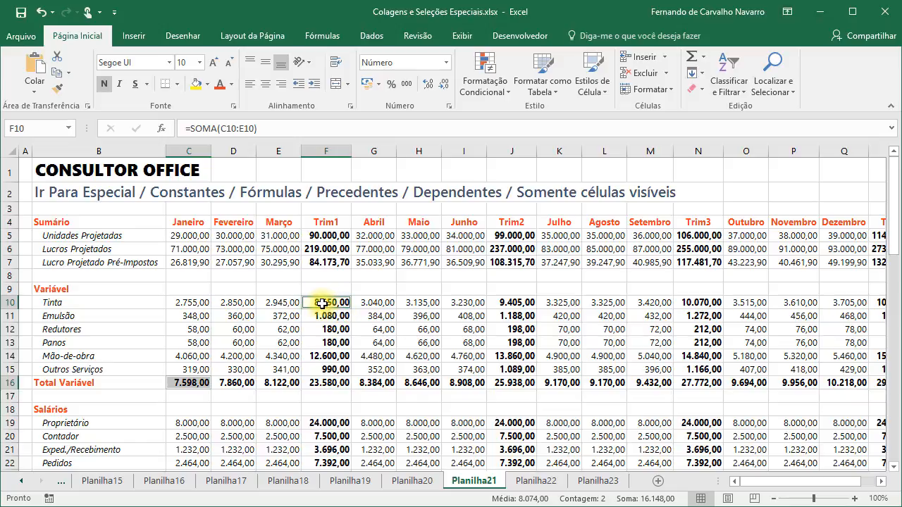
- Use Go To Special to select C10's dependents at all levels, and review the selection down to the Total de Despesas row
left_click(188, 303)
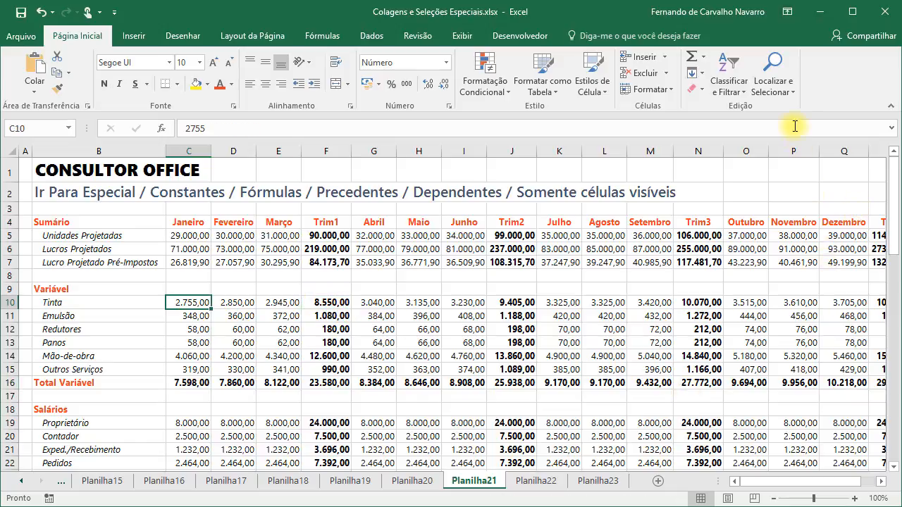
left_click(774, 79)
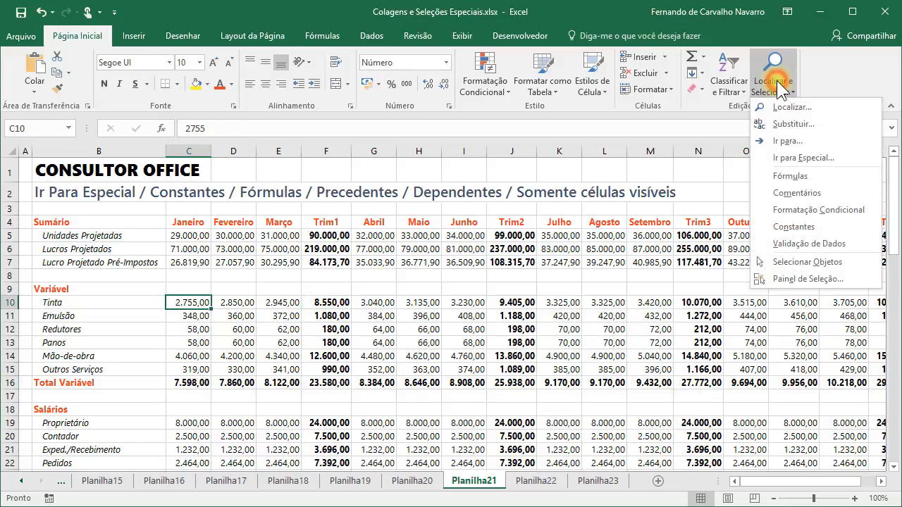
left_click(804, 159)
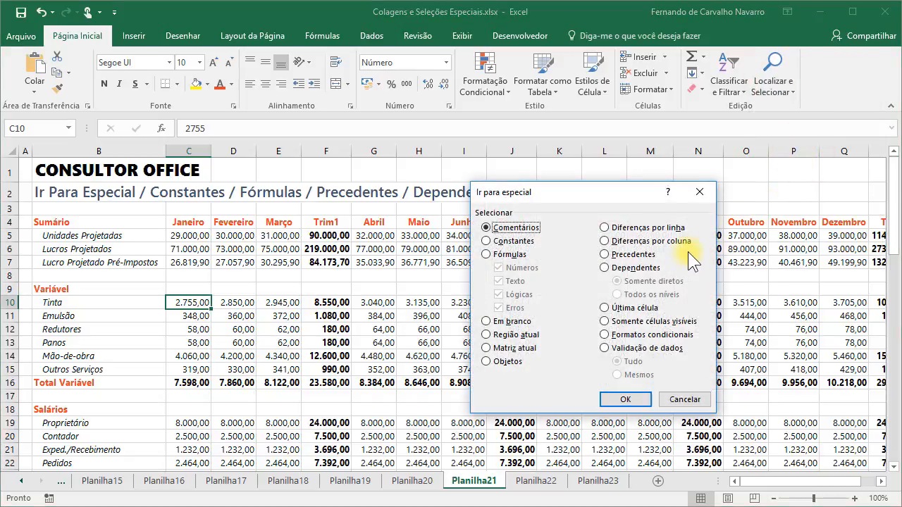
left_click(642, 269)
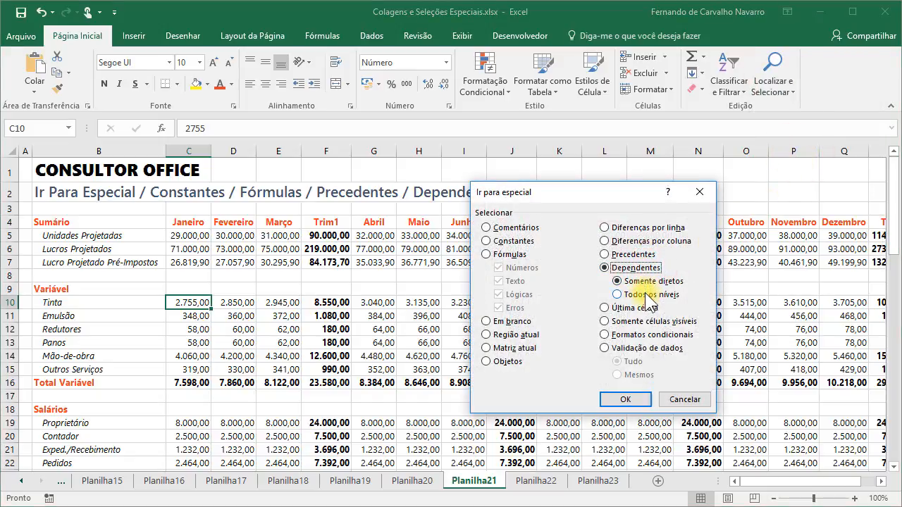
left_click(638, 294)
left_click(636, 401)
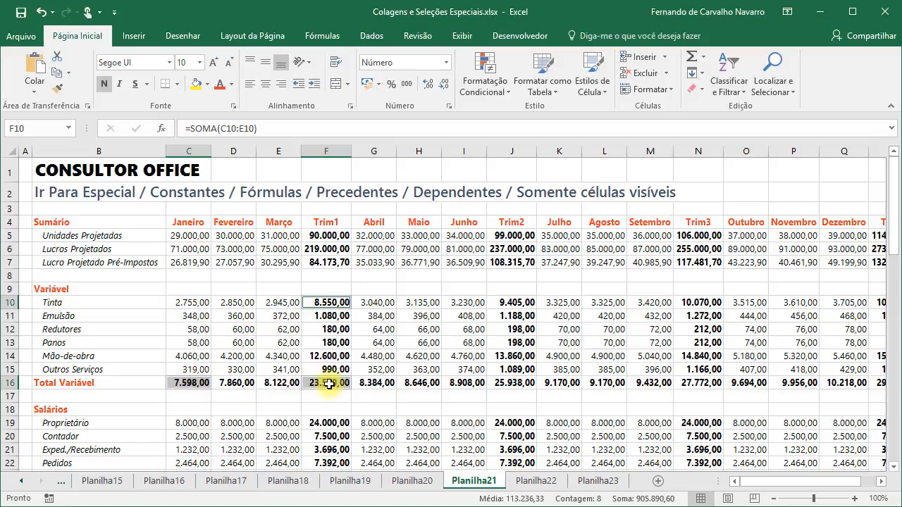
left_click_drag(755, 485, 803, 485)
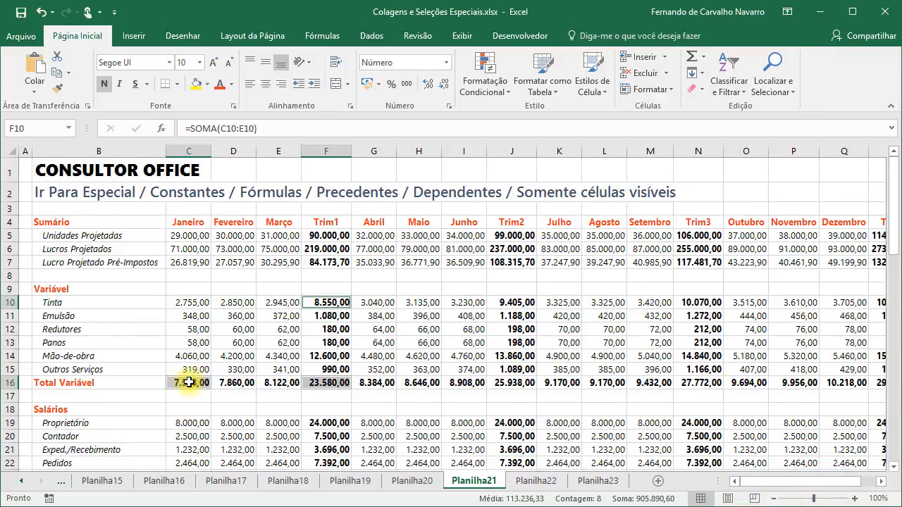
scroll(189, 383, "down", 14)
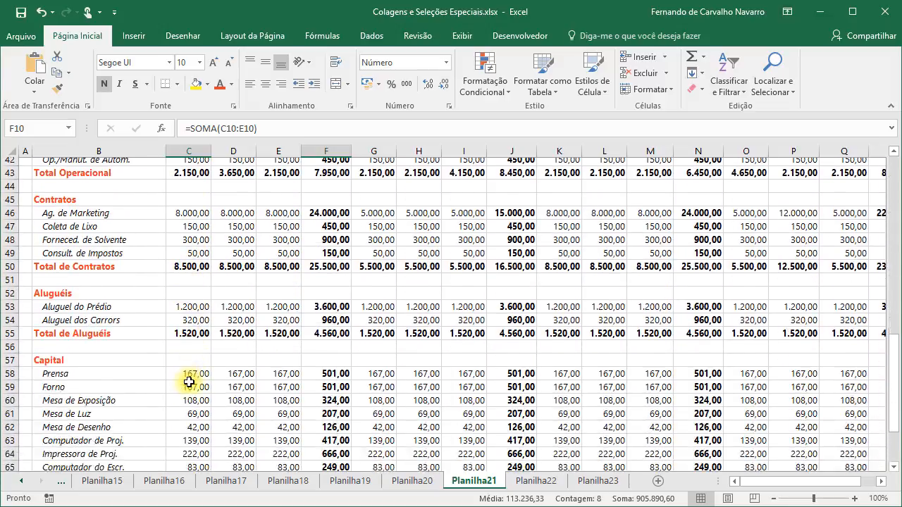
scroll(189, 382, "down", 5)
scroll(190, 359, "up", 2)
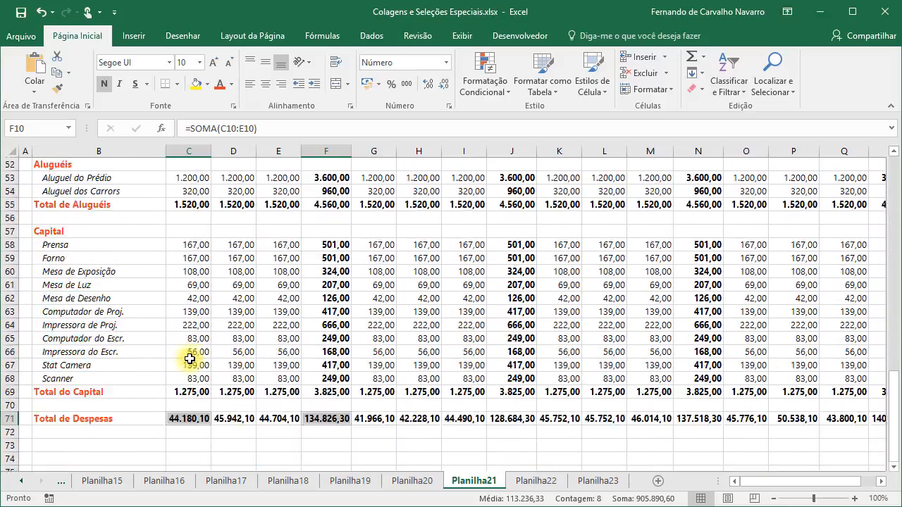
- Fill C10's selected dependents with yellow, review them down to the Total de Despesas row, undo the fill, and reselect C10
scroll(190, 359, "up", 17)
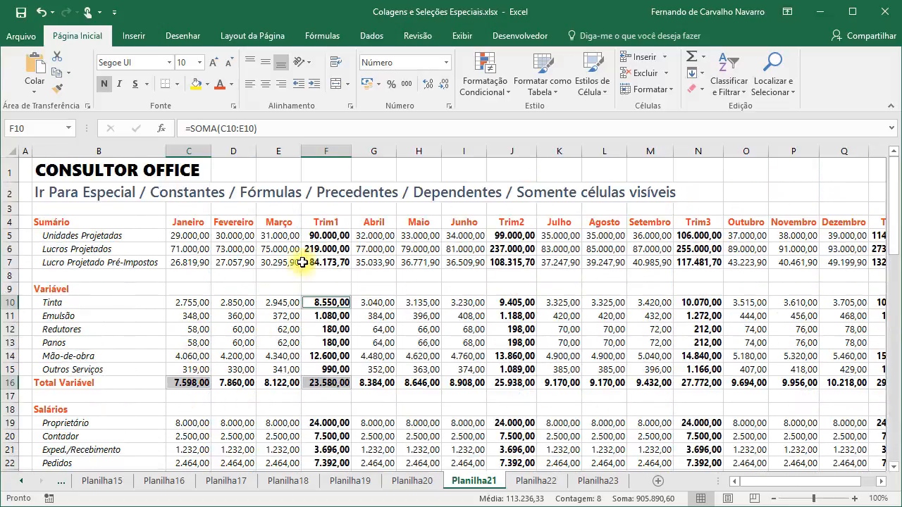
left_click(199, 90)
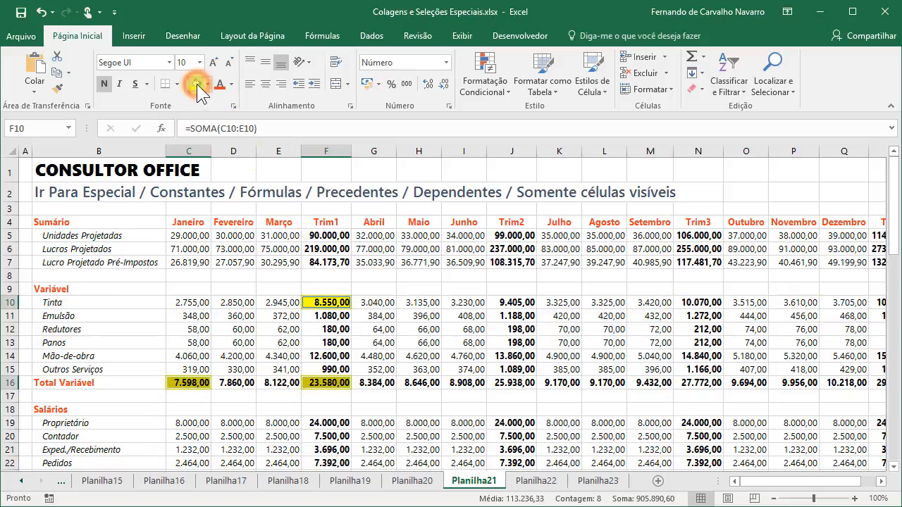
scroll(540, 434, "down", 6)
scroll(540, 434, "down", 11)
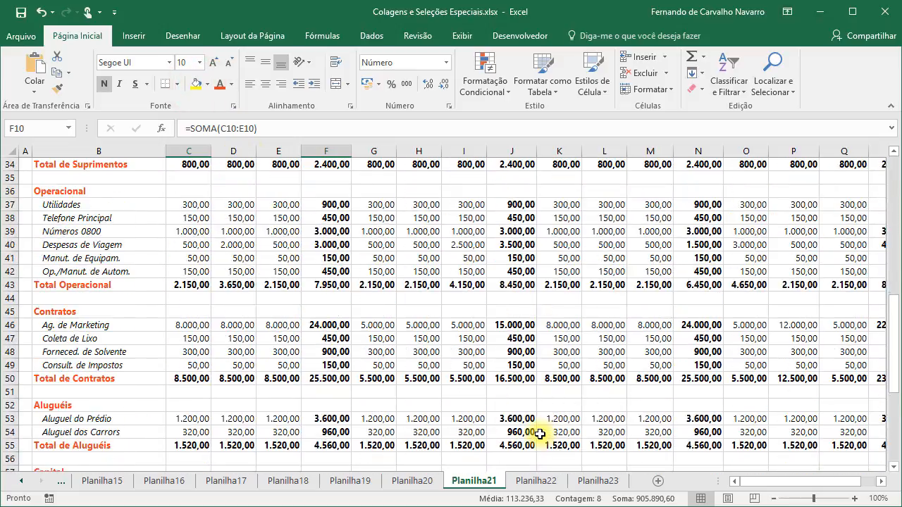
mouse_move(743, 483)
left_mouse_down()
mouse_move(795, 483)
mouse_move(735, 491)
left_mouse_up()
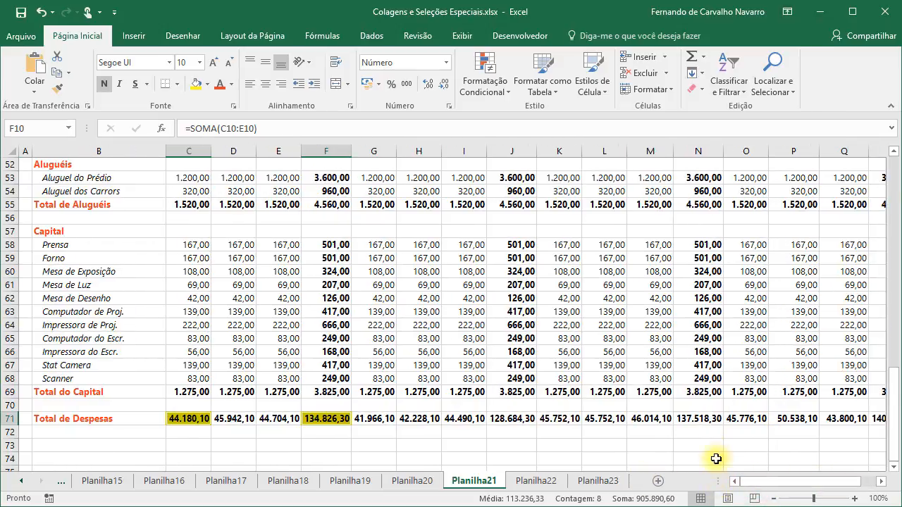
scroll(710, 436, "up", 13)
scroll(712, 438, "up", 4)
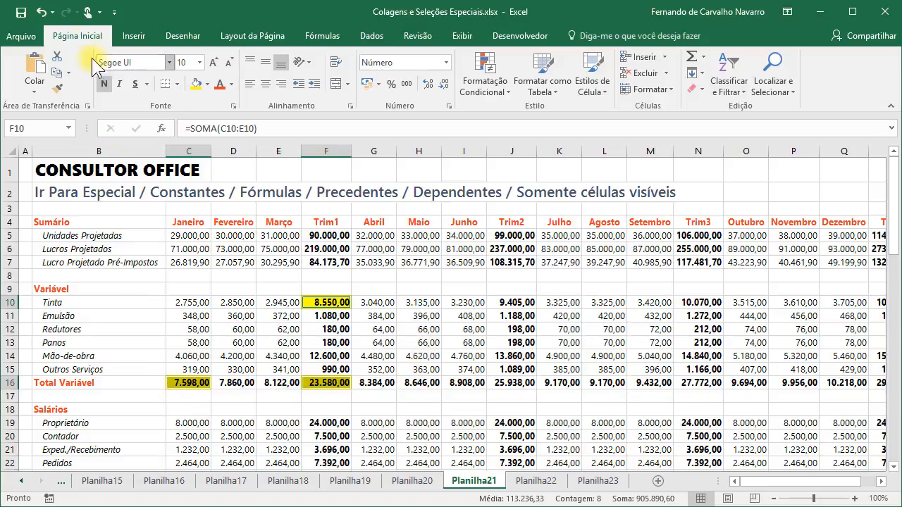
left_click(41, 12)
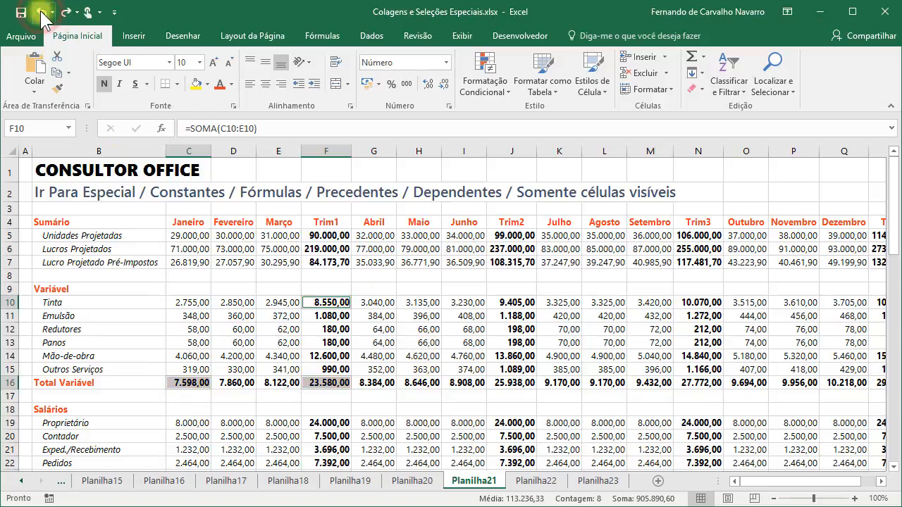
left_click(187, 302)
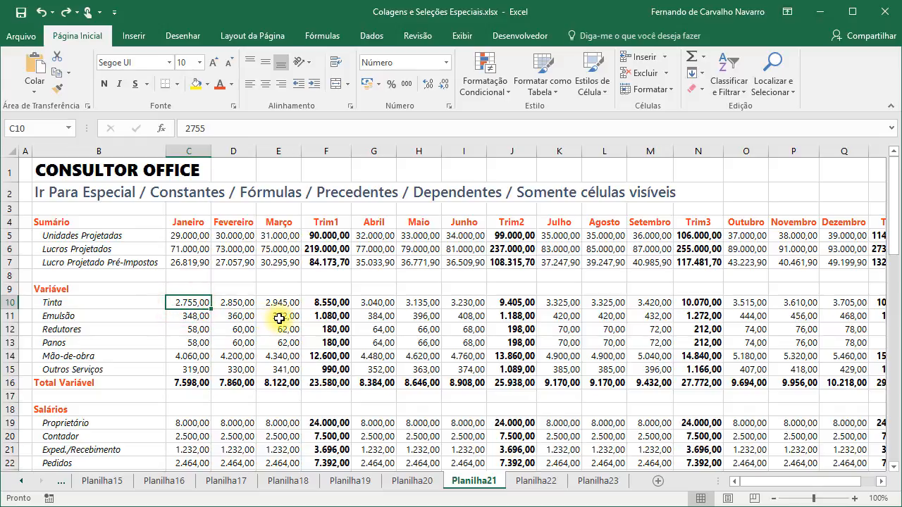
- Open Planilha22 and examine the Norte, Sul and Meta rows, checking the Meta values for Mar, Ago and Out
left_click(537, 482)
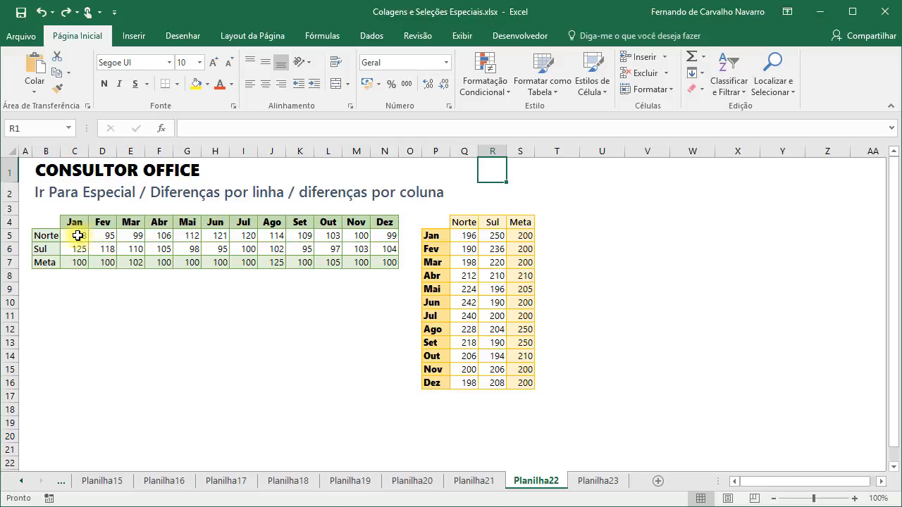
left_click_drag(77, 236, 384, 236)
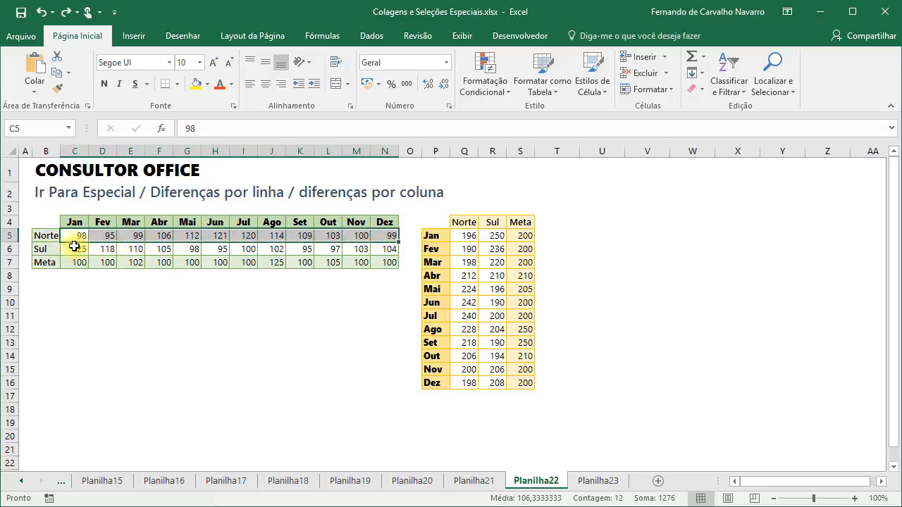
left_click_drag(72, 253, 386, 251)
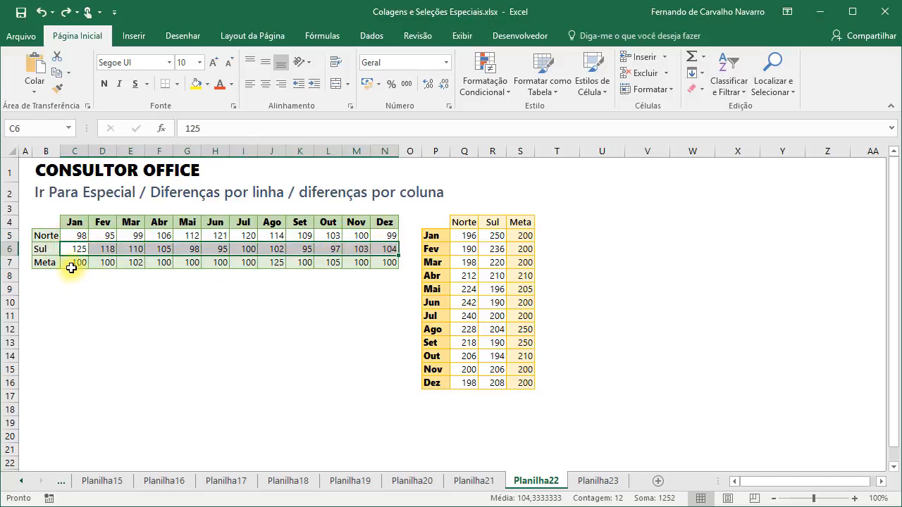
left_click_drag(73, 263, 380, 256)
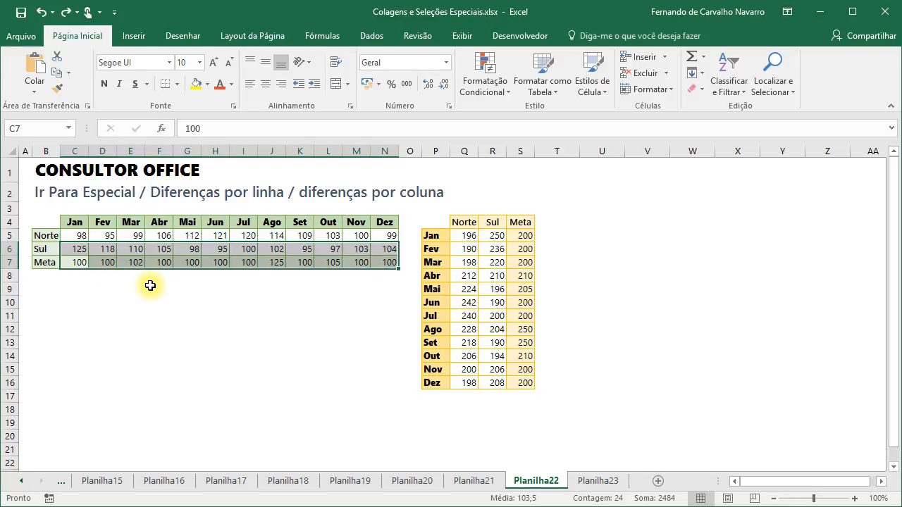
left_click(131, 262)
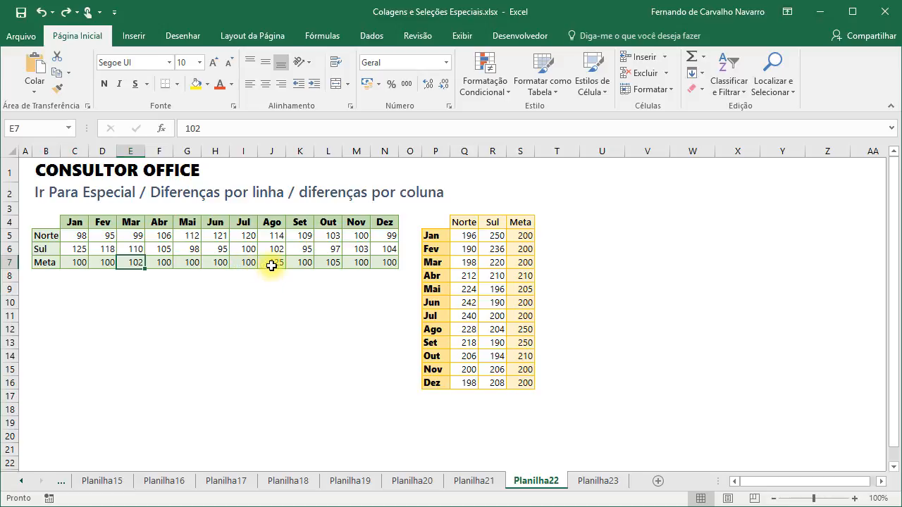
left_click(274, 263)
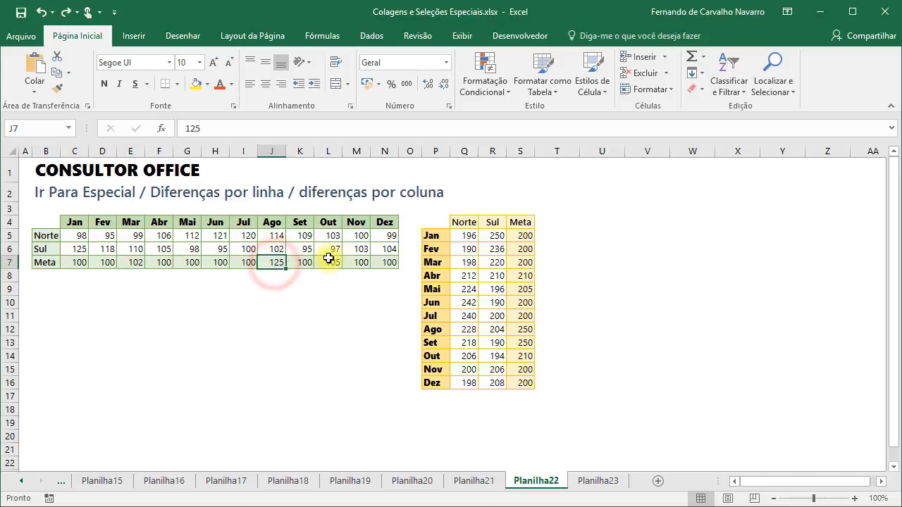
left_click(336, 263)
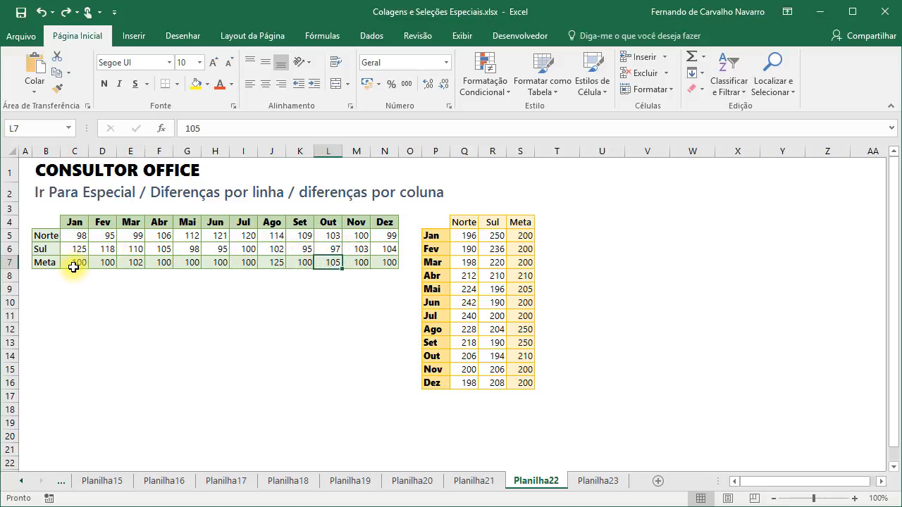
- Select the Meta values in C7:N7 and use Go To Special with row differences to keep only the cells differing from C7
left_click_drag(72, 266, 378, 262)
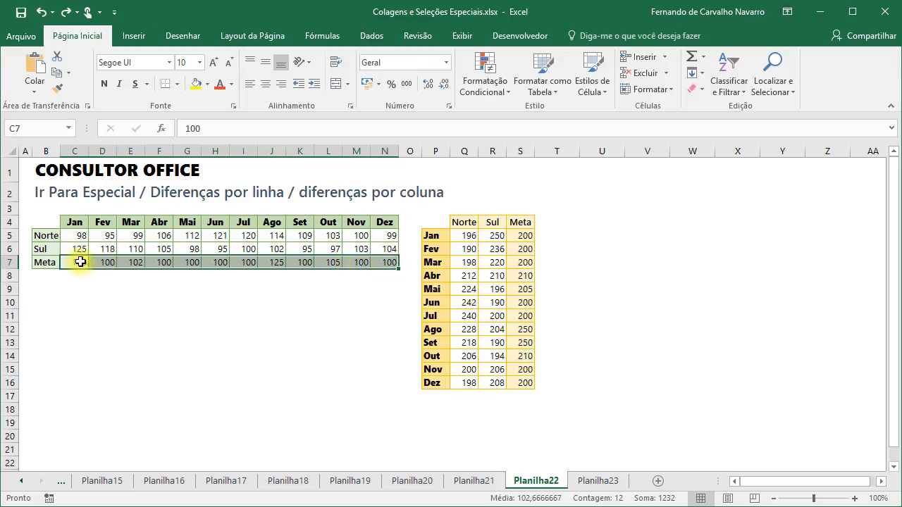
left_click(773, 91)
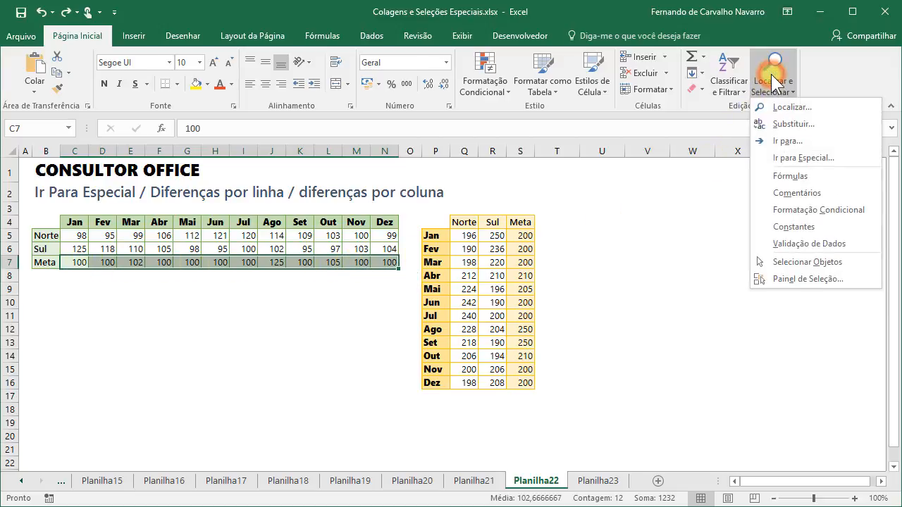
left_click(795, 159)
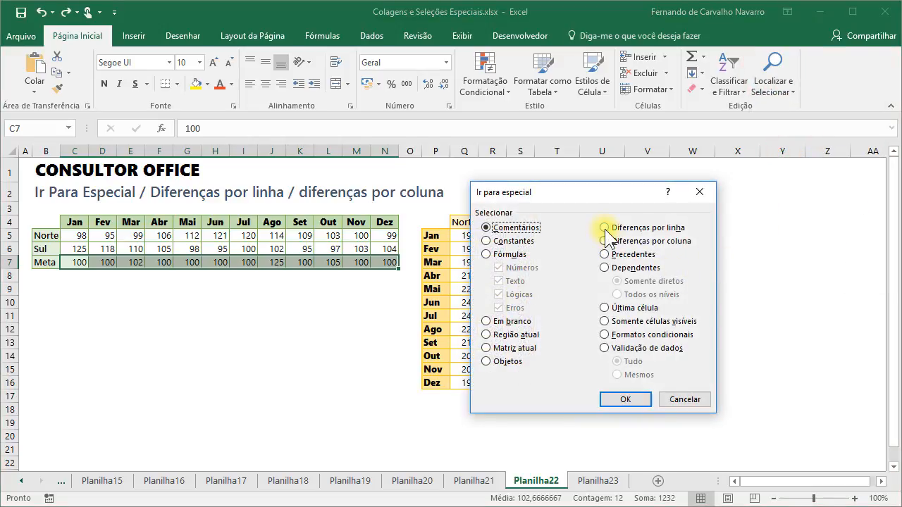
left_click(605, 227)
left_click(625, 399)
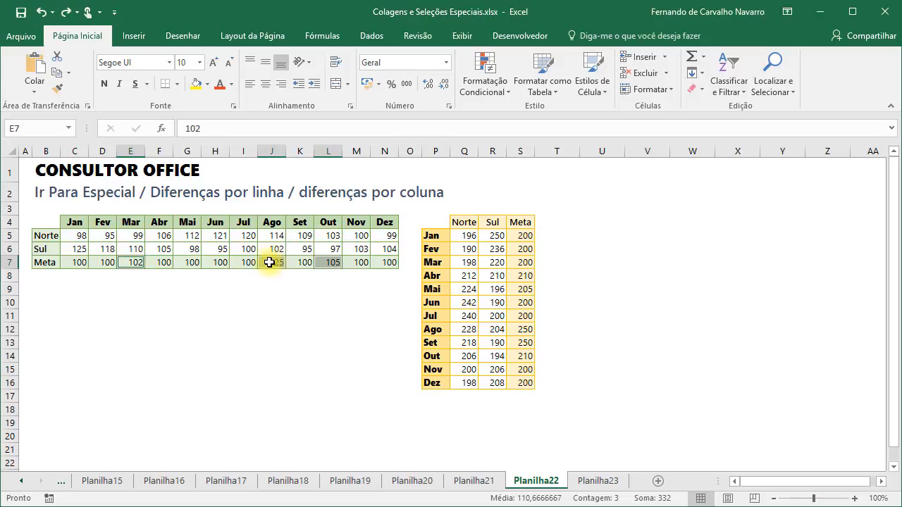
- Highlight the differing Meta cells in row 7 with yellow fill, and undo the fill
left_click(196, 83)
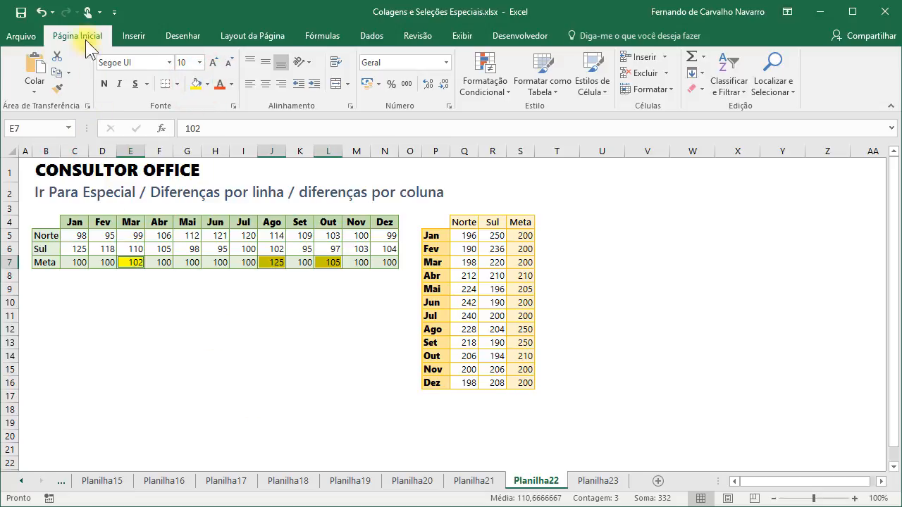
left_click(41, 13)
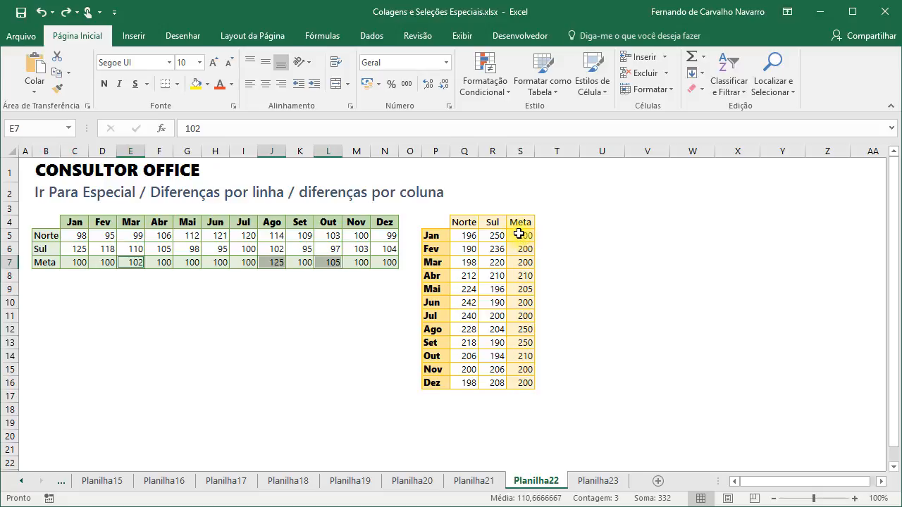
- Select the Meta column values in S5:S16 and use Go To Special with column differences to keep only the cells differing from S5
left_click_drag(519, 234, 520, 382)
left_click(774, 85)
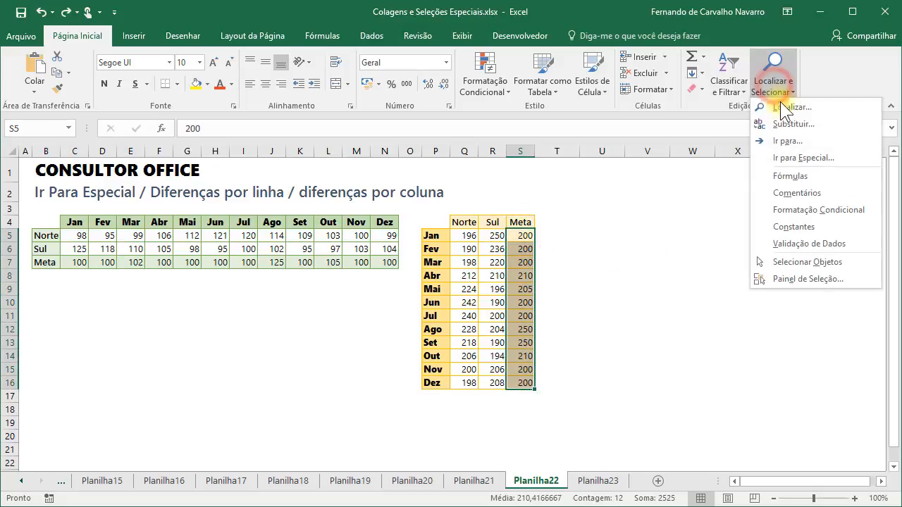
left_click(784, 157)
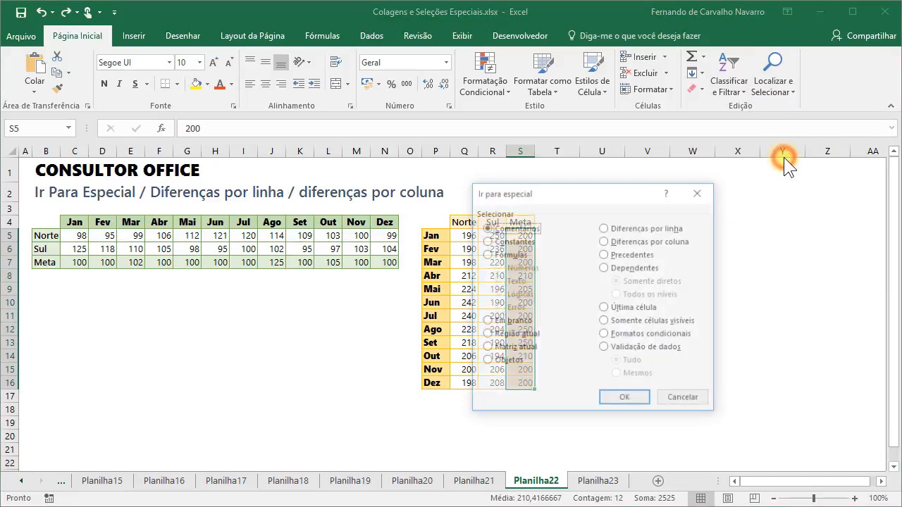
left_click(617, 241)
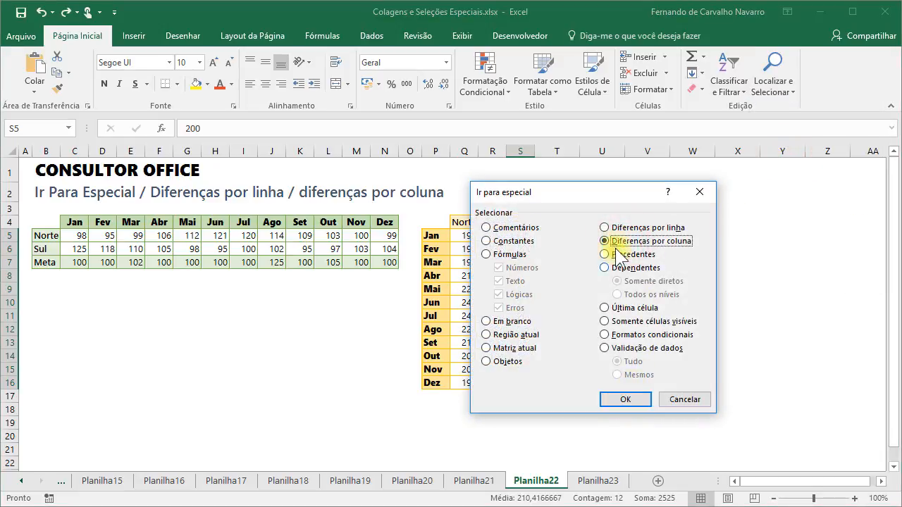
left_click_drag(598, 193, 700, 192)
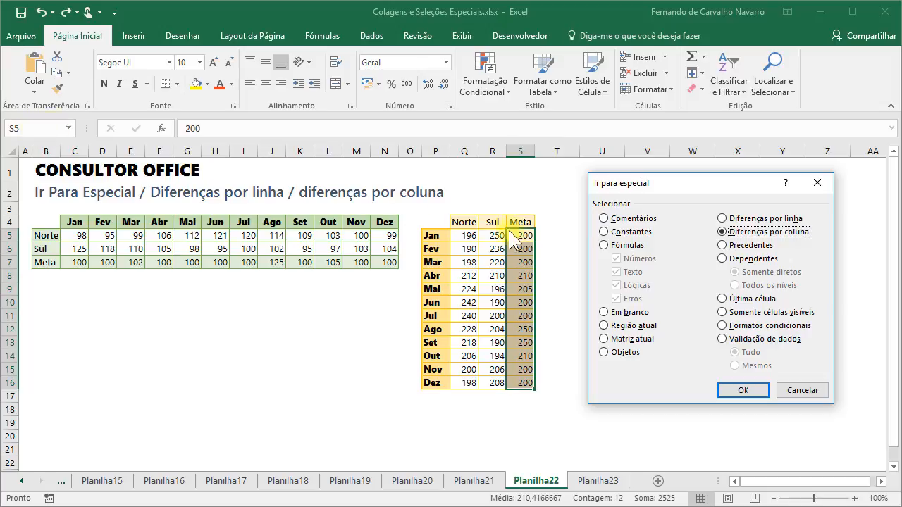
left_click(757, 388)
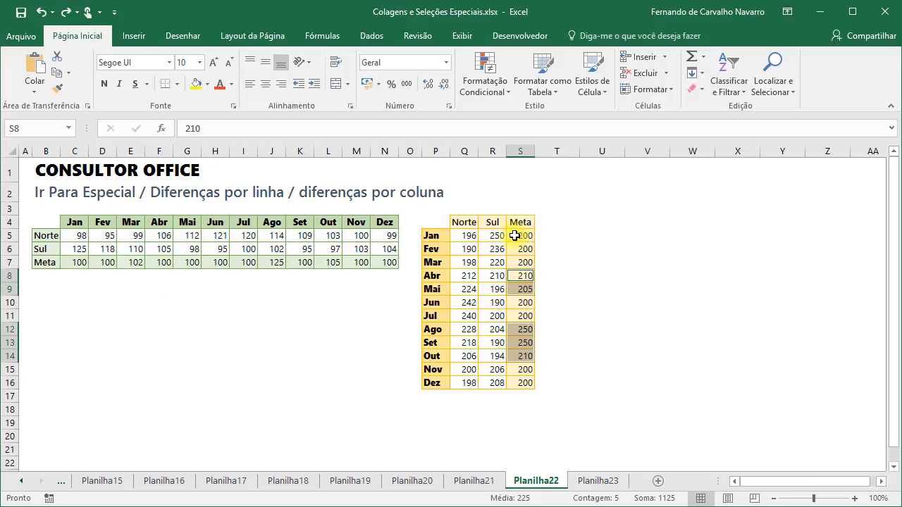
- Reselect the Meta values in S5:S16 and make the Ago value in S12 the active cell within the selection
left_click_drag(515, 235, 516, 383)
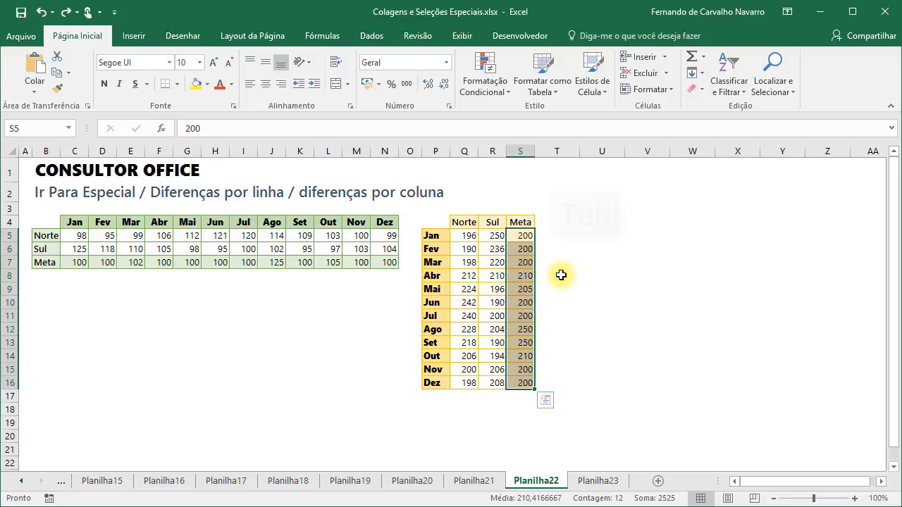
key("Tab")
key("Tab")
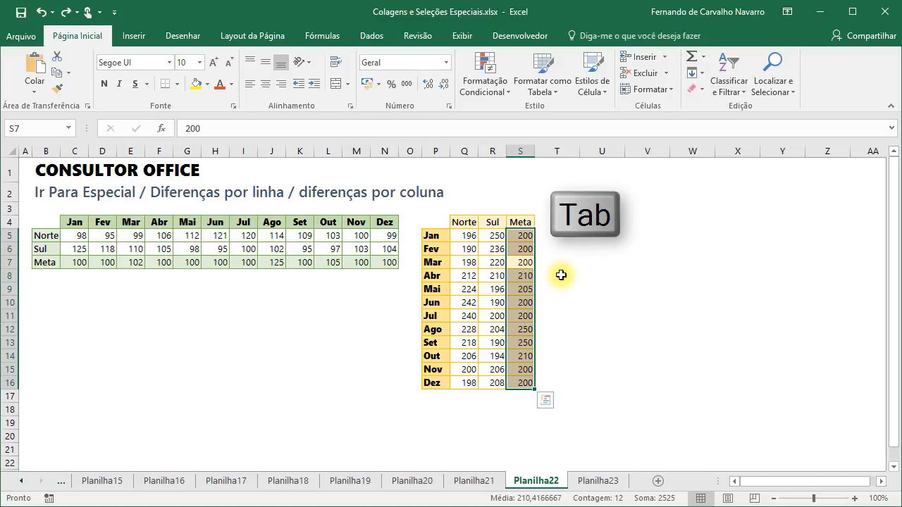
key("Tab")
key("Tab")
key("Tab")
key("Tab")
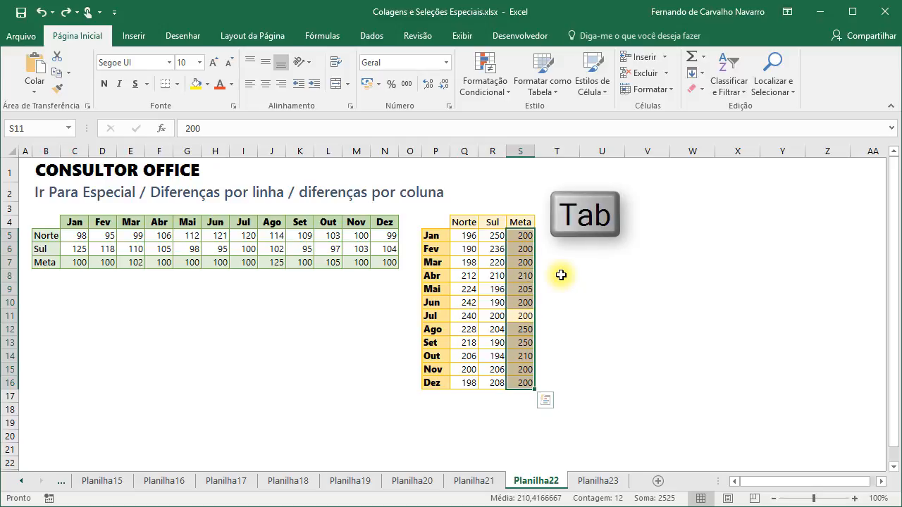
key("Tab")
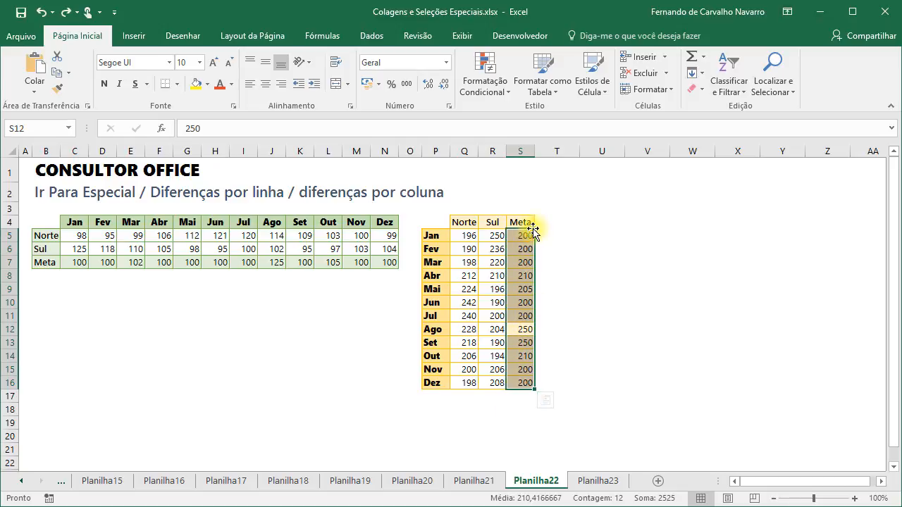
- Use Go To Special with column differences to select the Meta column cells that differ from S12
left_click(773, 76)
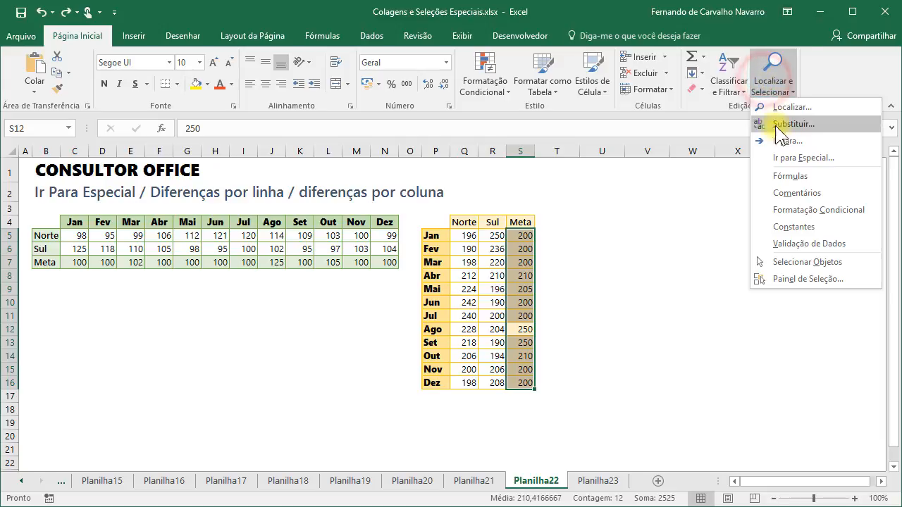
left_click(782, 158)
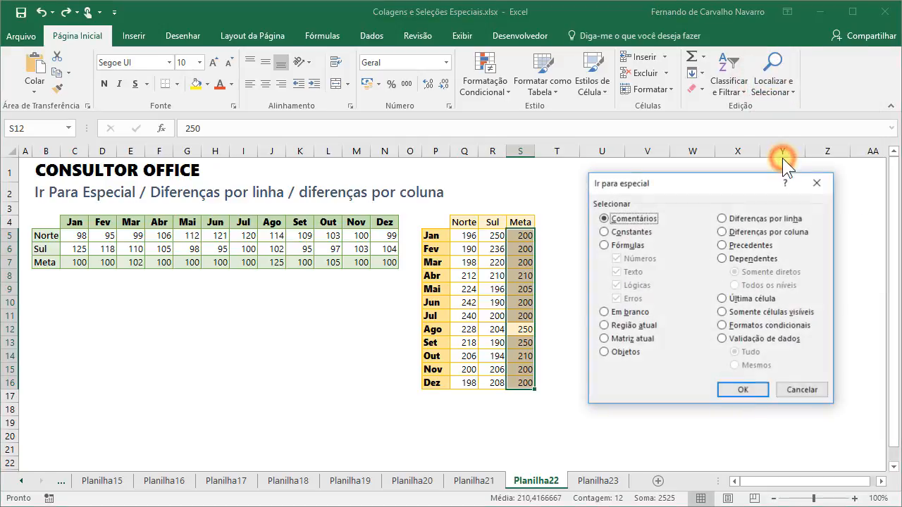
left_click(763, 231)
left_click(749, 389)
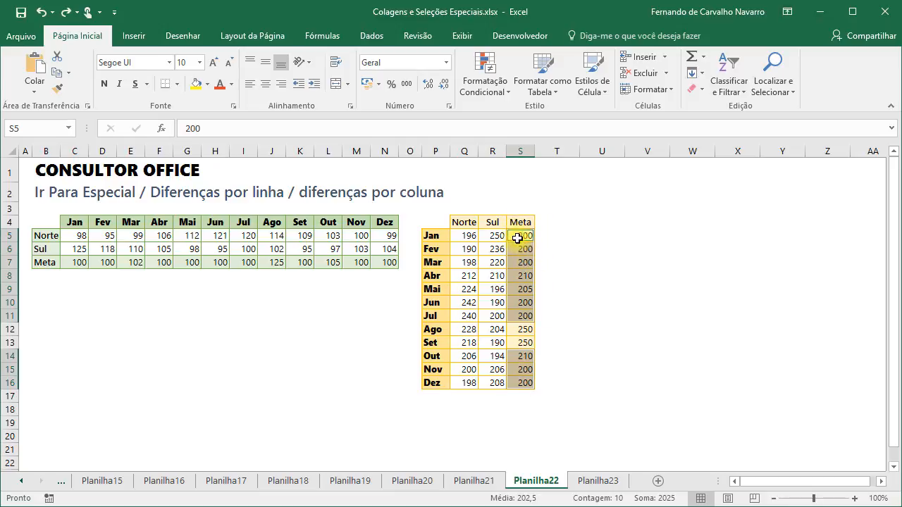
- Clear the column selection by selecting S1, and open the Planilha23 sheet
left_click(520, 170)
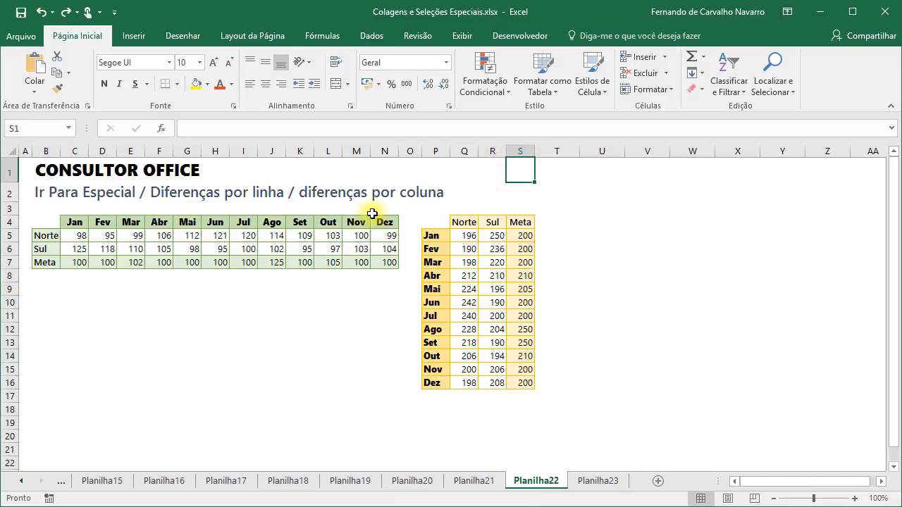
left_click(597, 481)
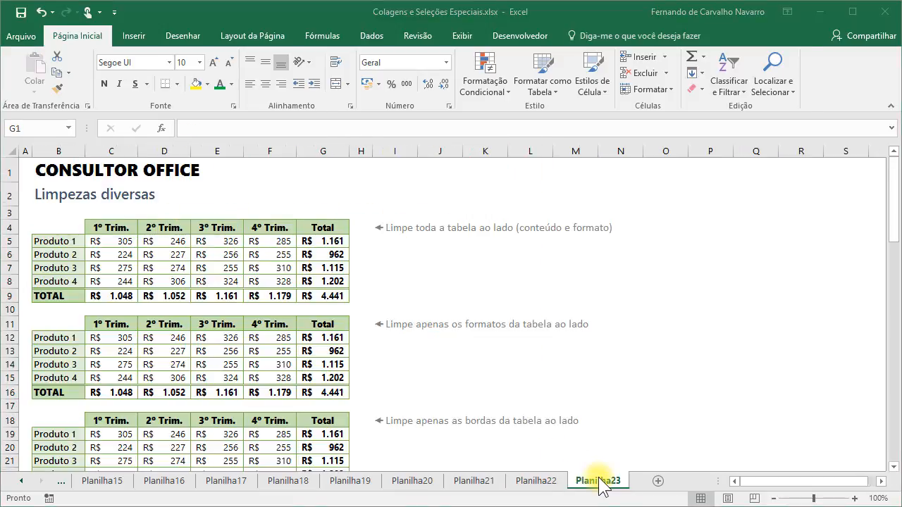
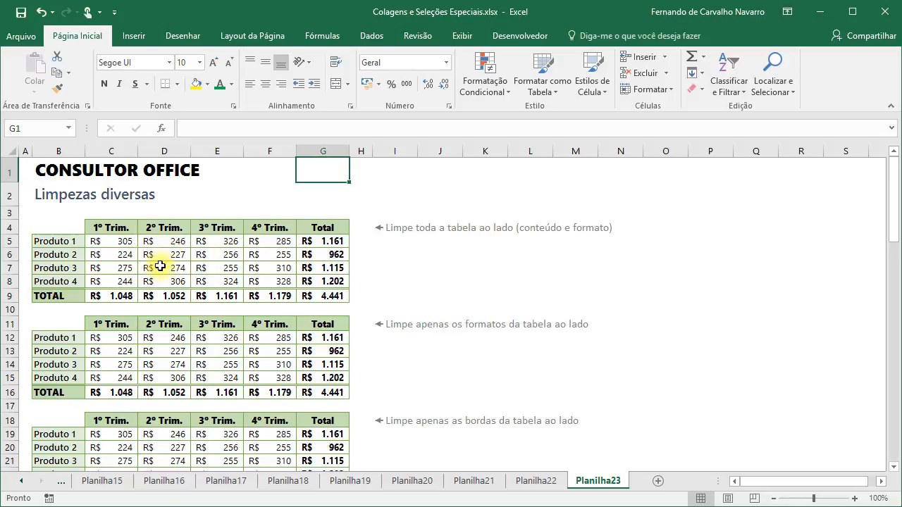
- Clear everything, both content and formatting, from the first table in B4:G9 and check the emptied row 4 cells
scroll(160, 265, "down", 9)
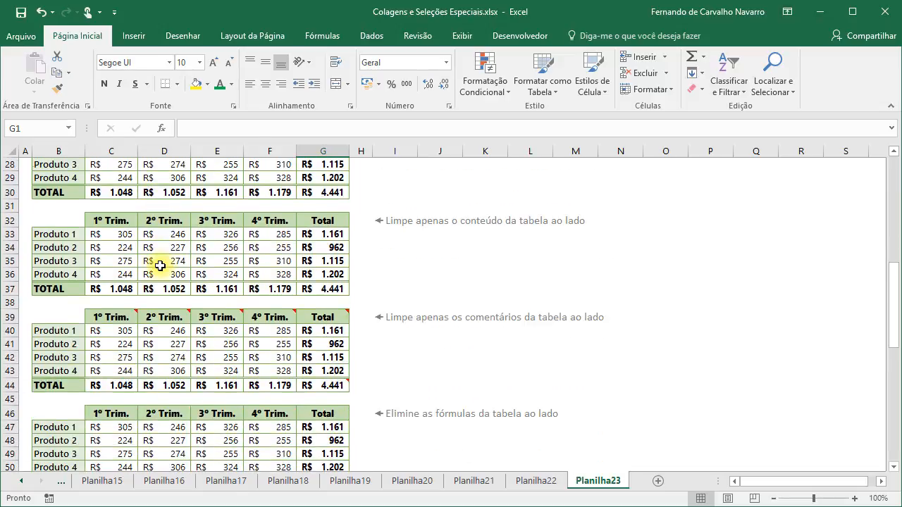
scroll(161, 266, "up", 9)
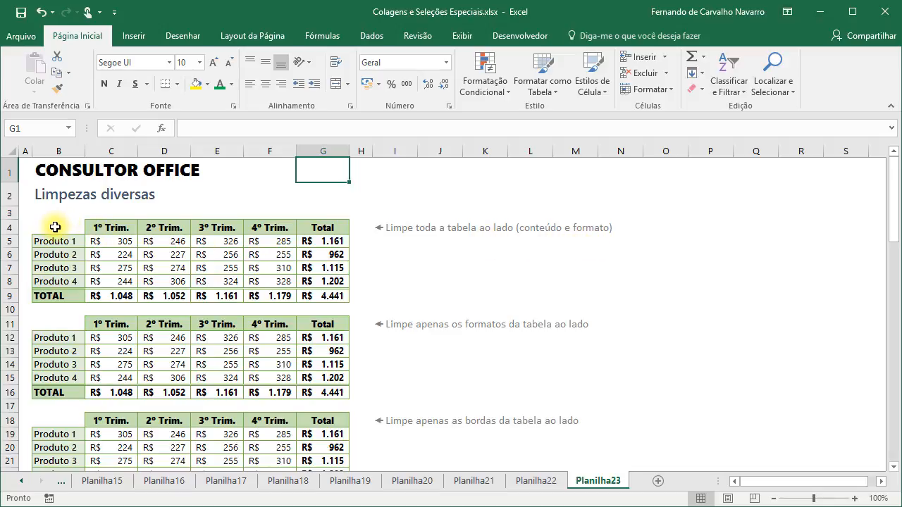
left_click_drag(55, 227, 320, 296)
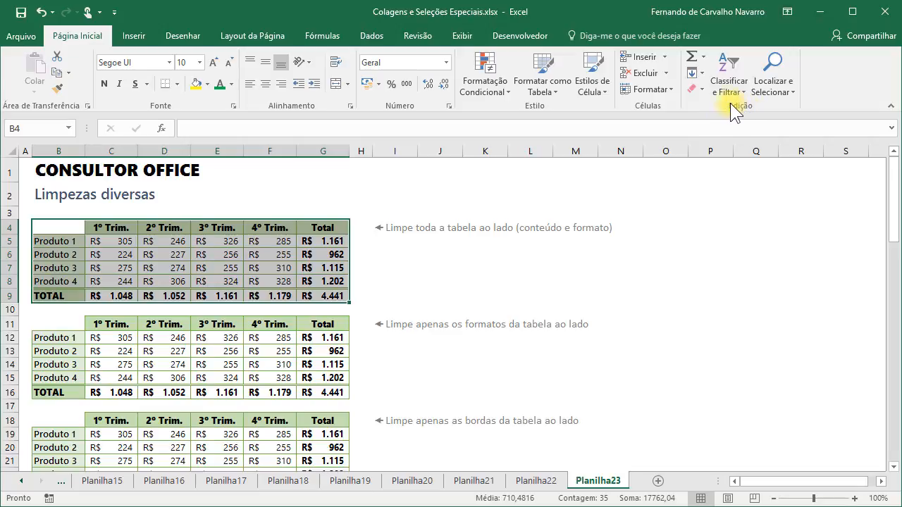
left_click(695, 95)
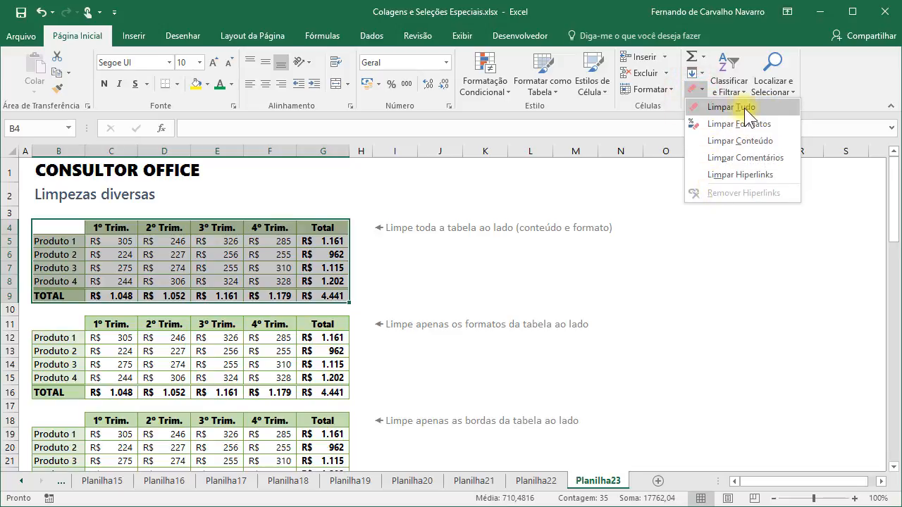
left_click(766, 108)
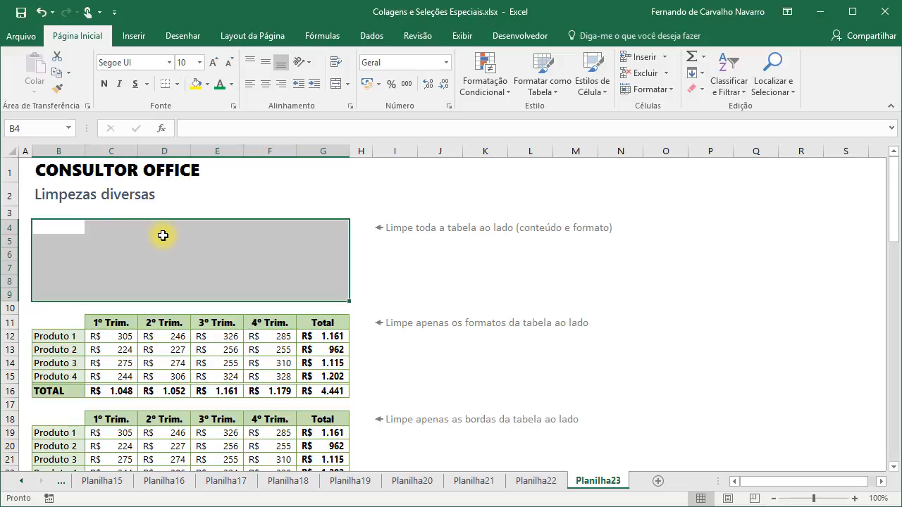
left_click(70, 228)
left_click(102, 228)
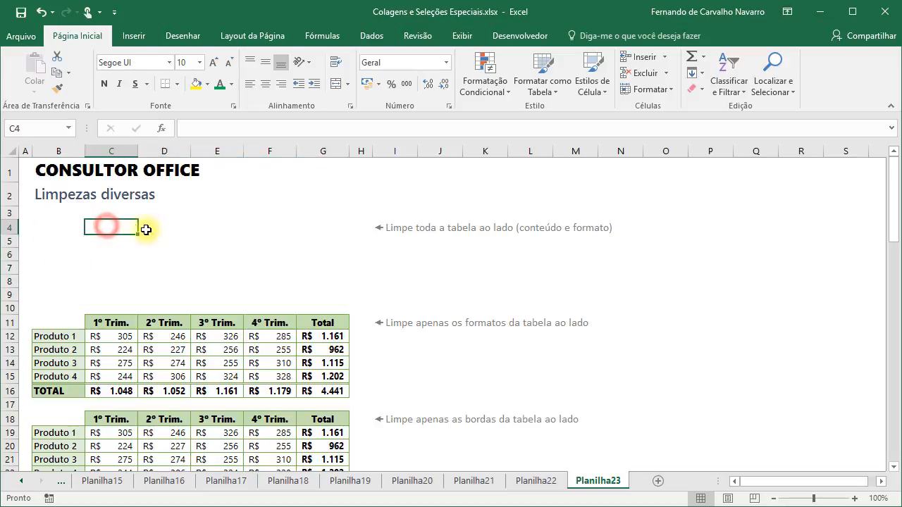
left_click(172, 230)
left_click(216, 228)
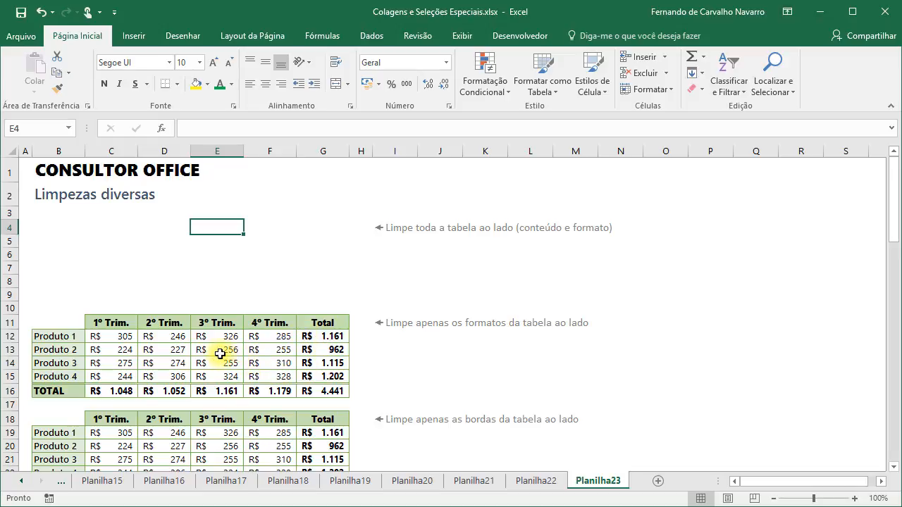
- Clear only the formats of the table in B11:G16, then check a value and the Total column formulas
left_click_drag(57, 322, 310, 390)
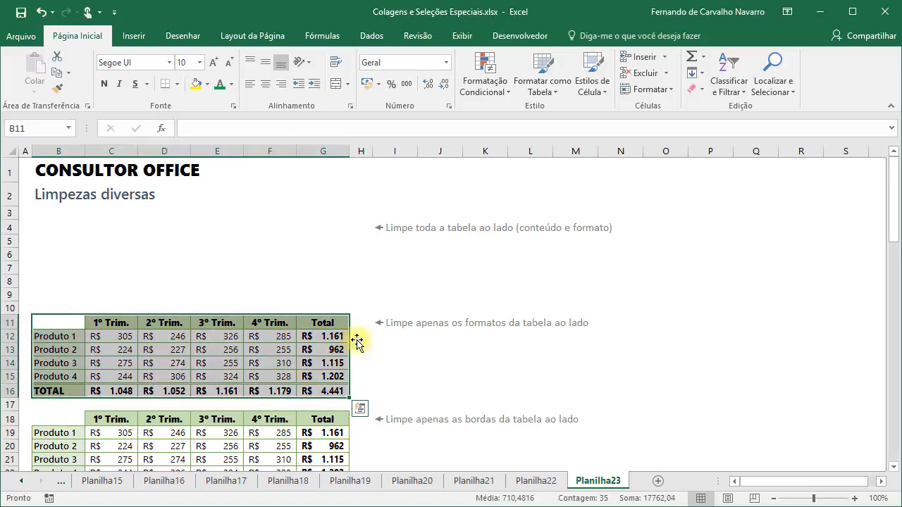
left_click(697, 87)
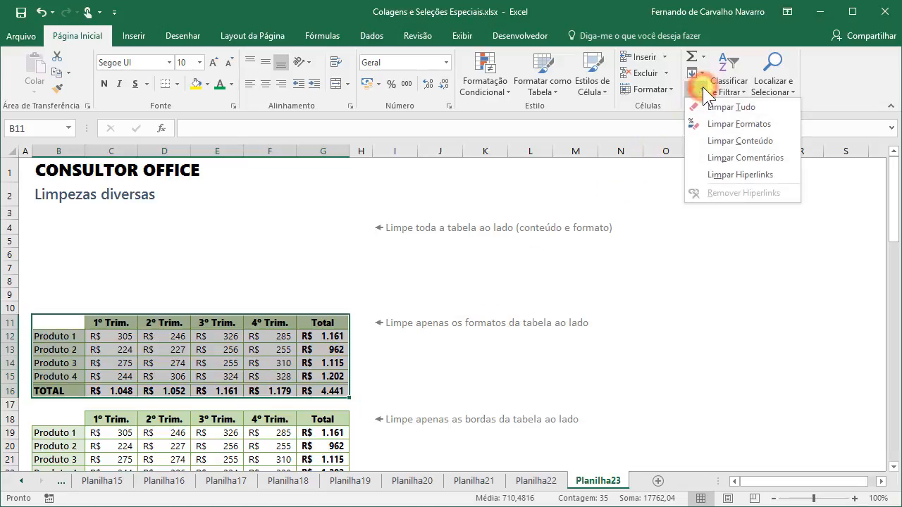
left_click(708, 125)
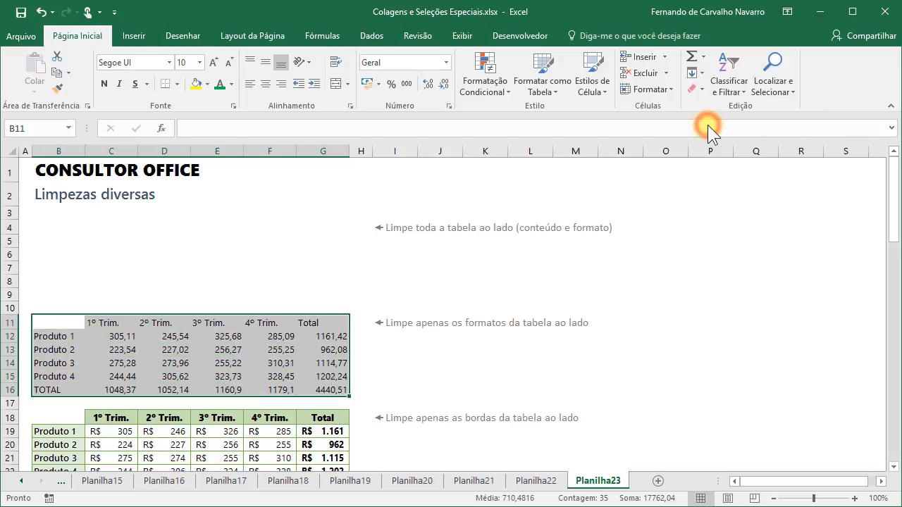
left_click(217, 350)
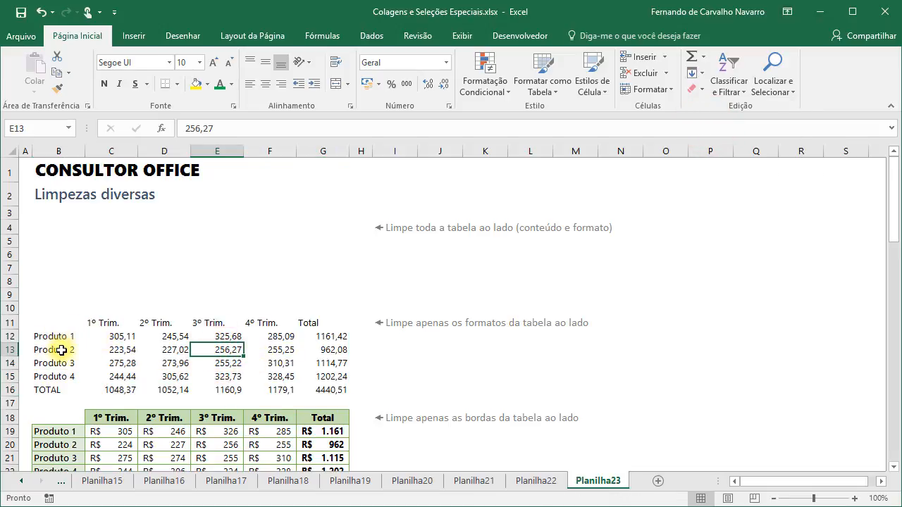
left_click(328, 350)
left_click(325, 376)
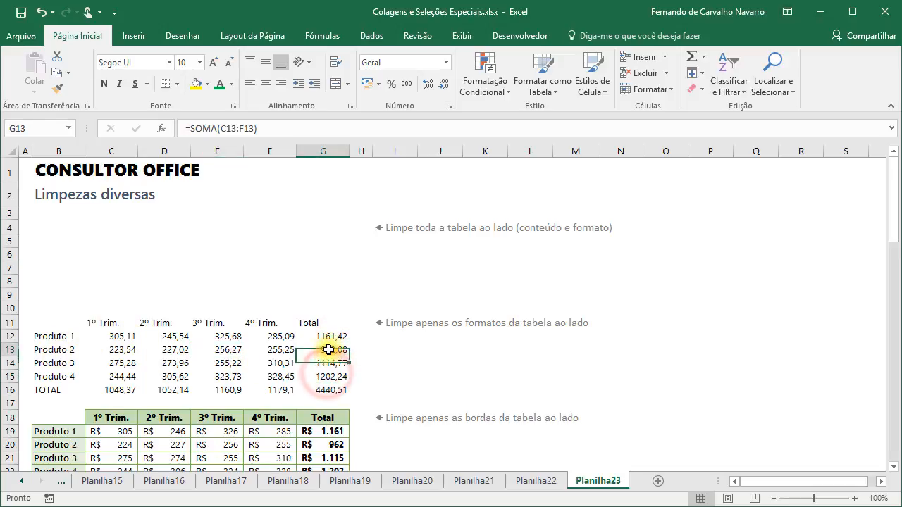
left_click(327, 351)
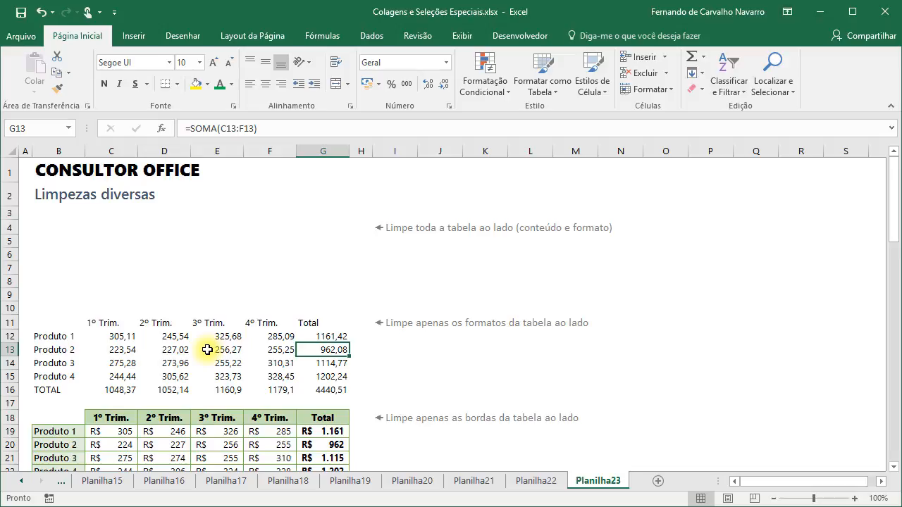
- Remove all borders from the table in B18:G23, undo the removal, and remove the borders again
scroll(210, 347, "down", 3)
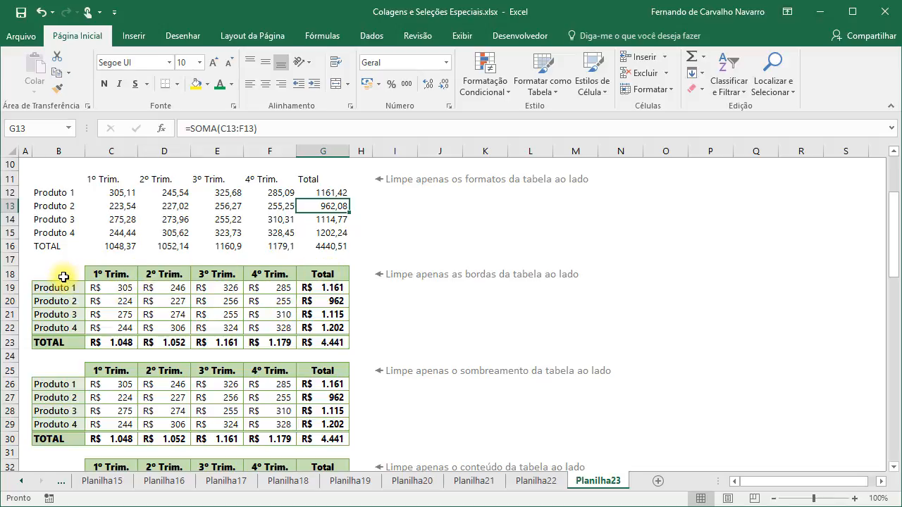
left_click_drag(64, 277, 315, 343)
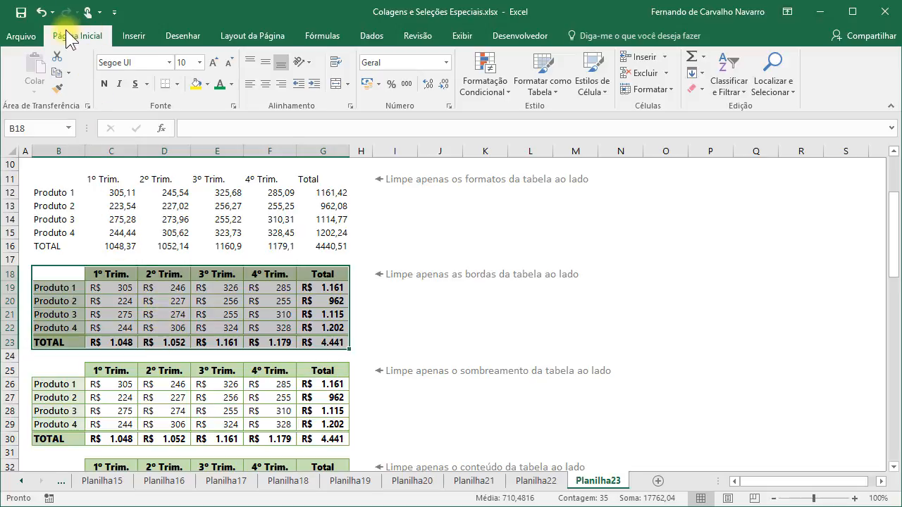
left_click(179, 86)
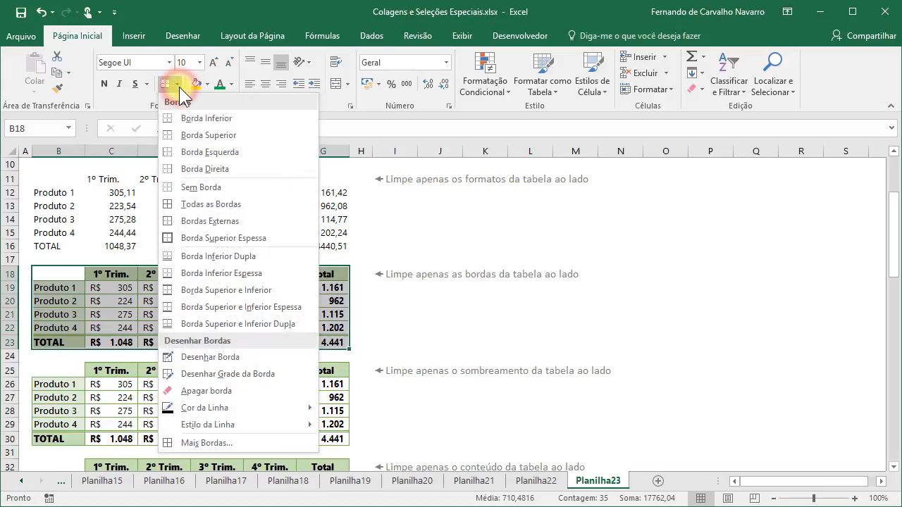
left_click(229, 189)
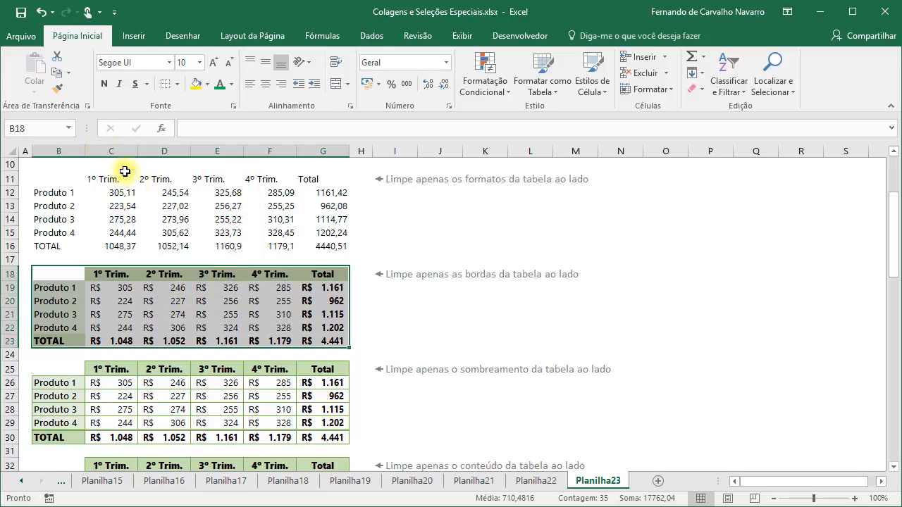
left_click(42, 12)
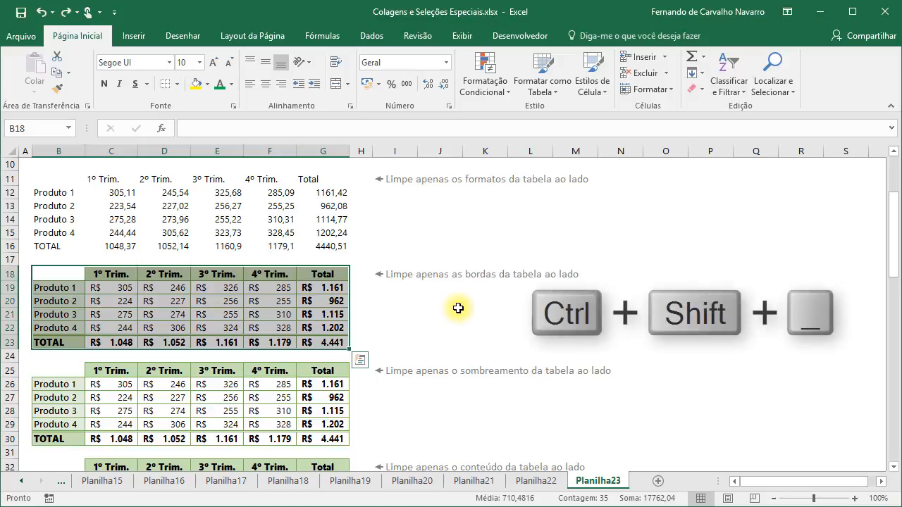
key("ctrl+shift+underscore")
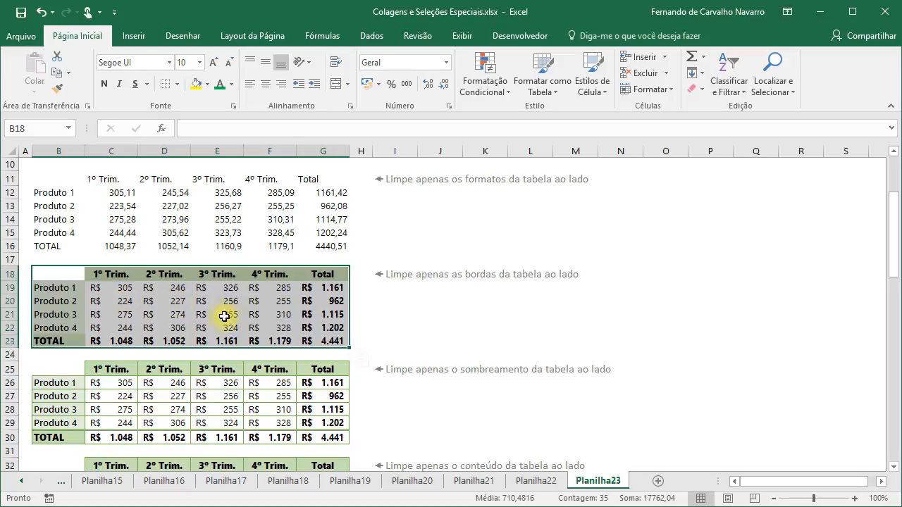
- Remove only the shading from the table in B25:G30 by setting No Fill, and select header cell C25
scroll(400, 329, "down", 3)
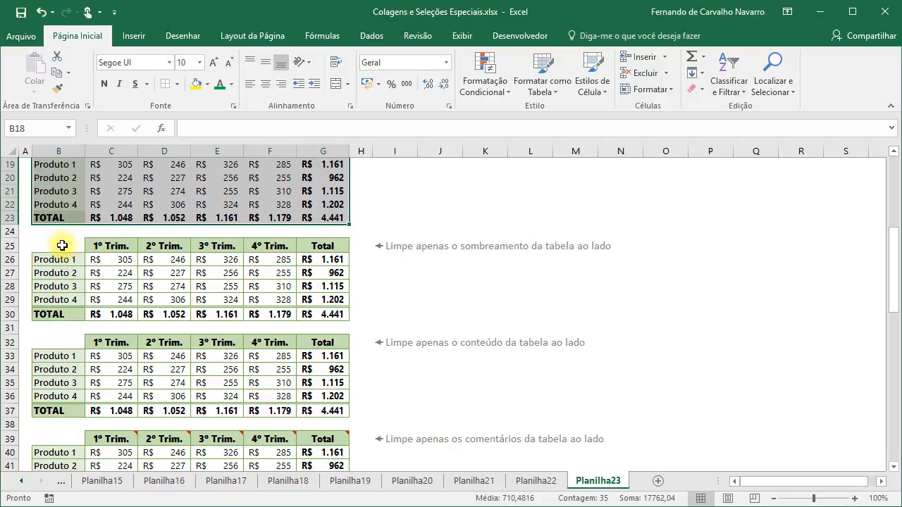
left_click_drag(62, 245, 316, 311)
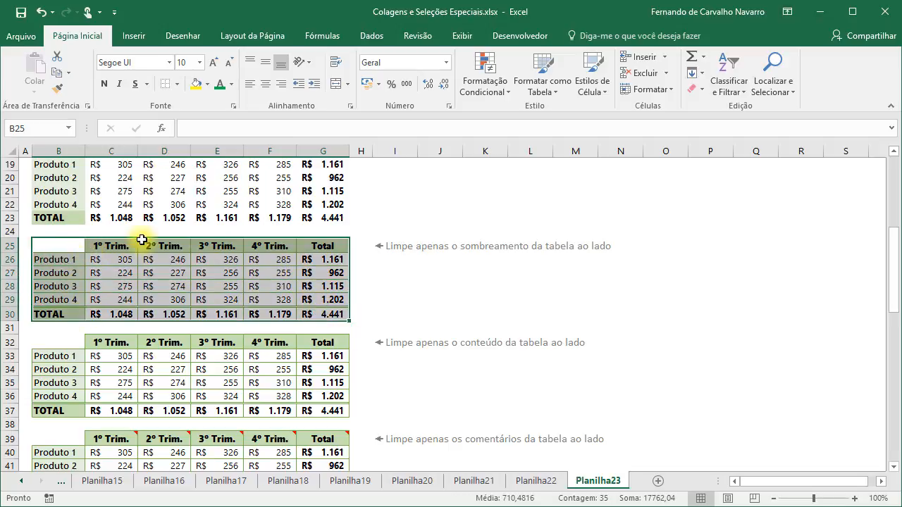
left_click(207, 84)
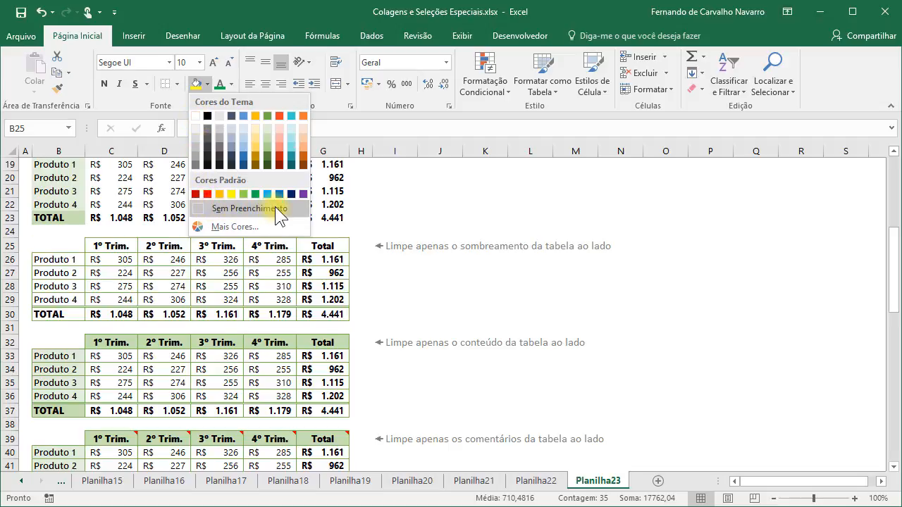
left_click(242, 206)
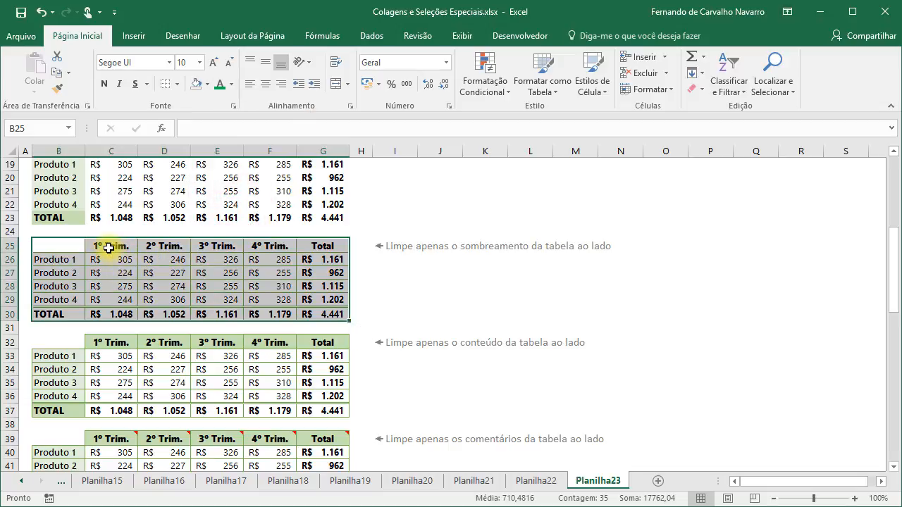
left_click(105, 246)
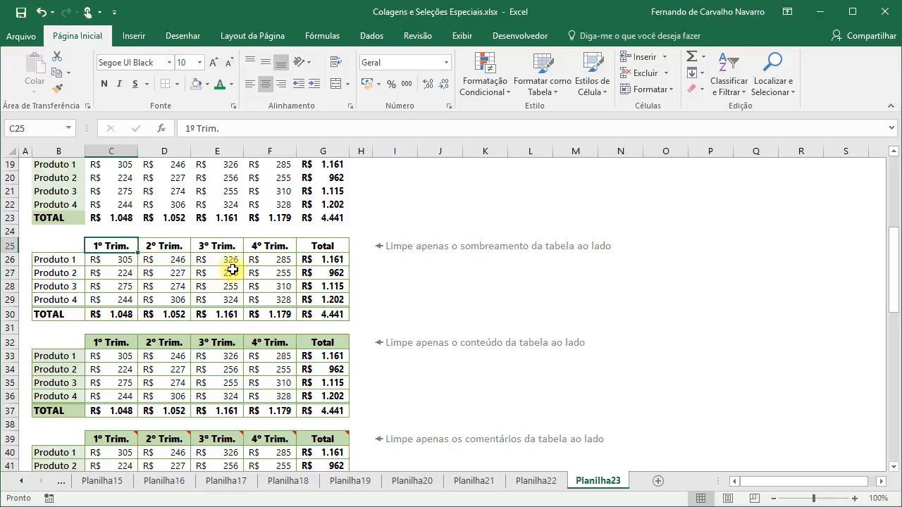
- Clear only the contents of the table in B32:G37, keeping its formatting, and check several of the emptied cells
scroll(265, 274, "down", 3)
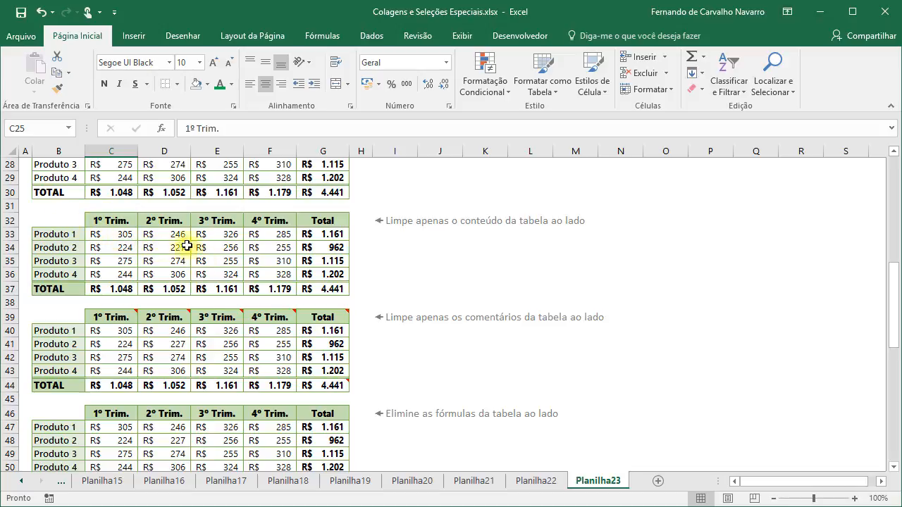
left_click_drag(66, 224, 299, 295)
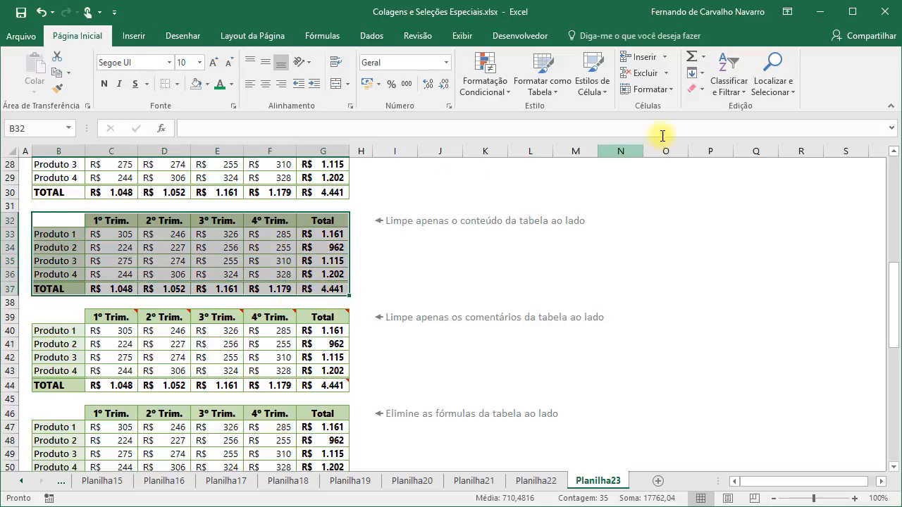
left_click(695, 90)
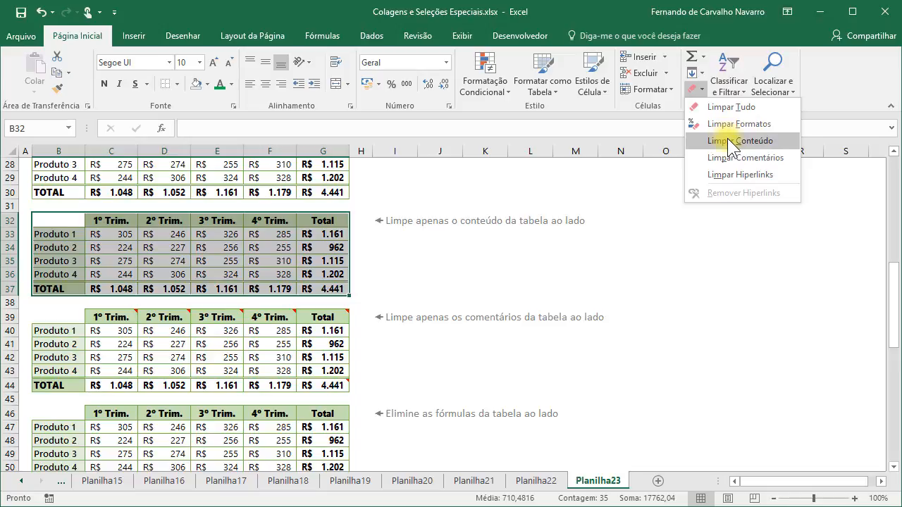
left_click(695, 88)
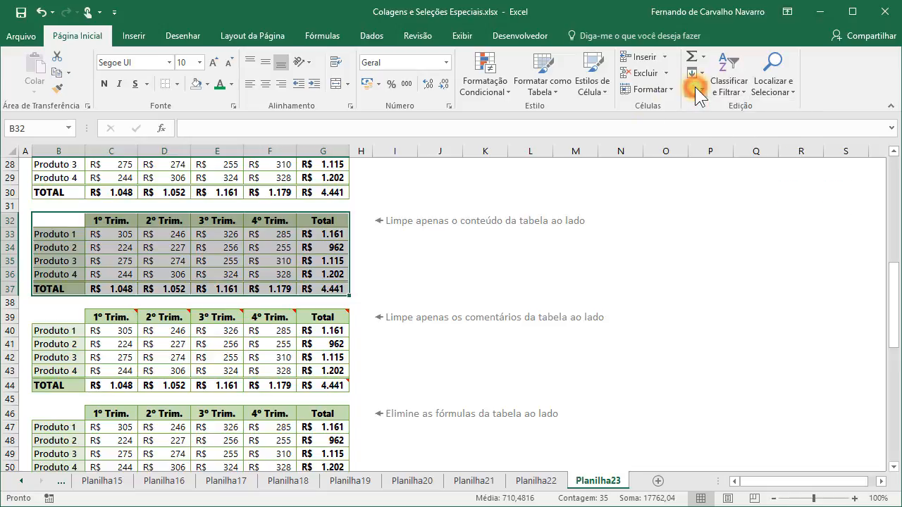
key("Delete")
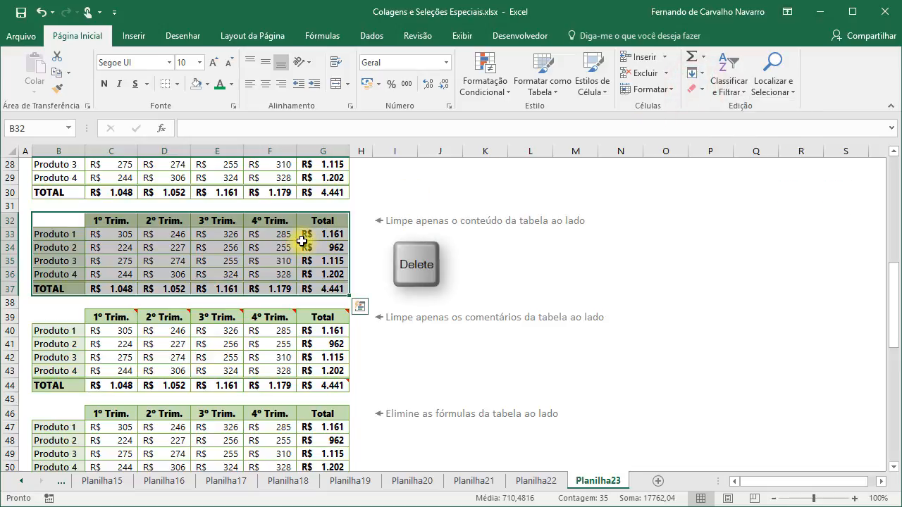
key("Delete")
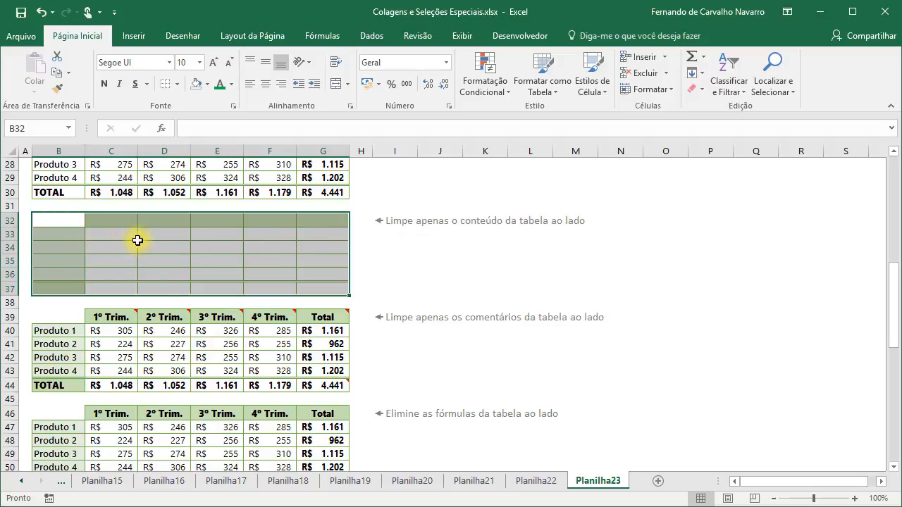
left_click(109, 235)
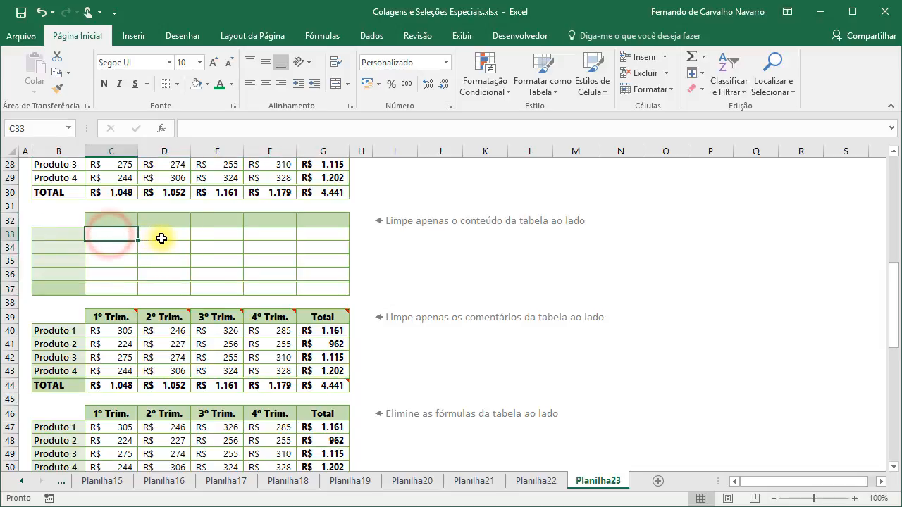
left_click(129, 219)
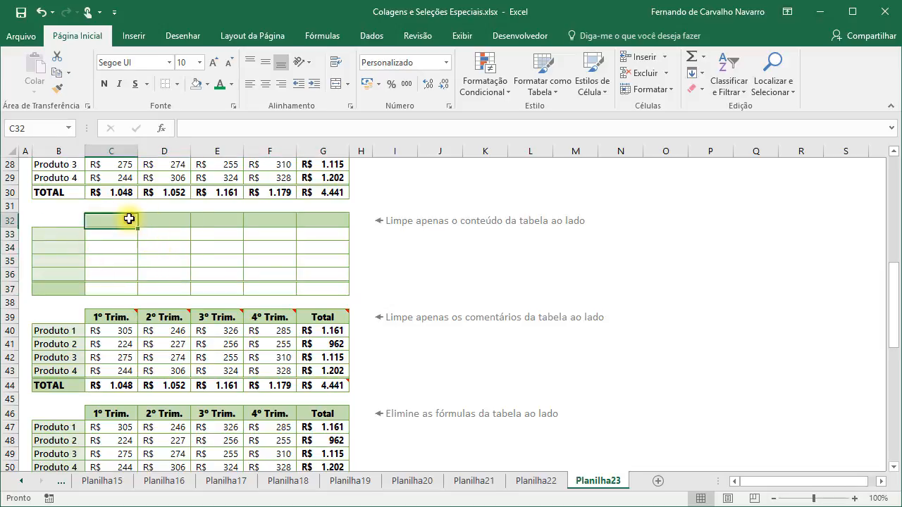
left_click(265, 287)
left_click(270, 274)
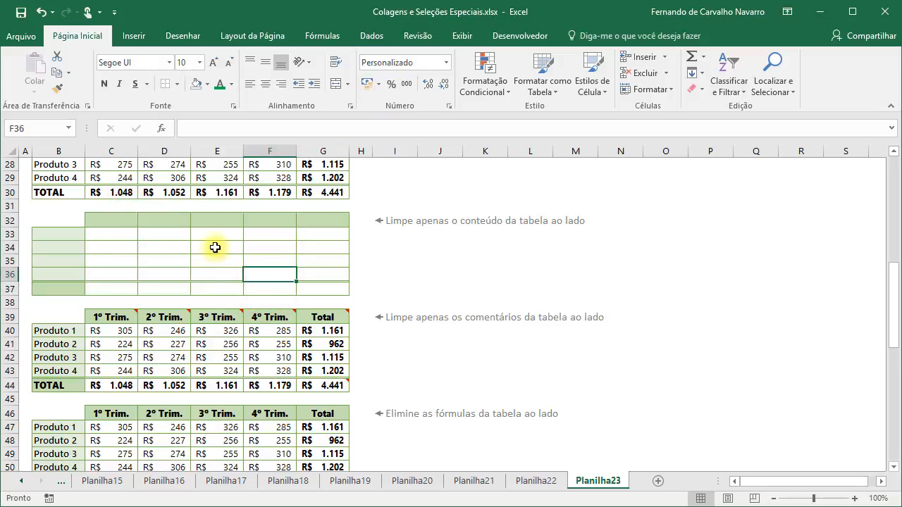
left_click(106, 234)
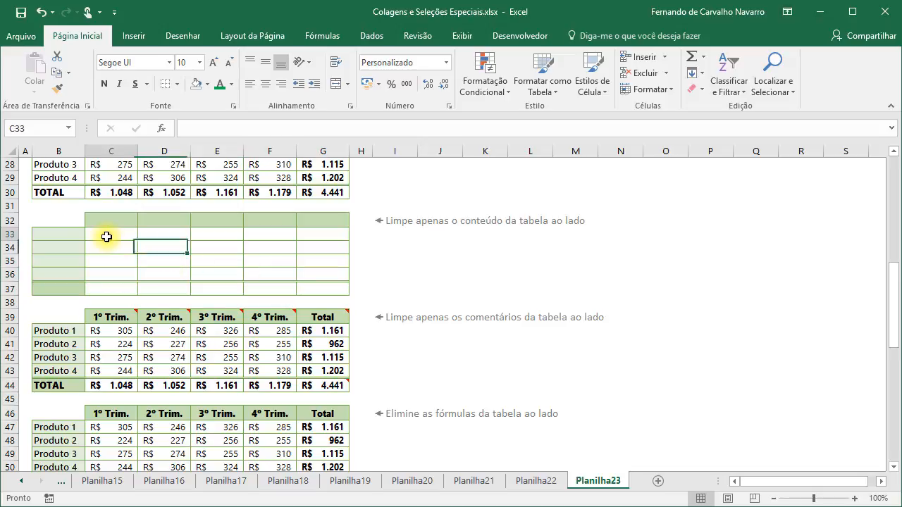
scroll(131, 250, "down", 3)
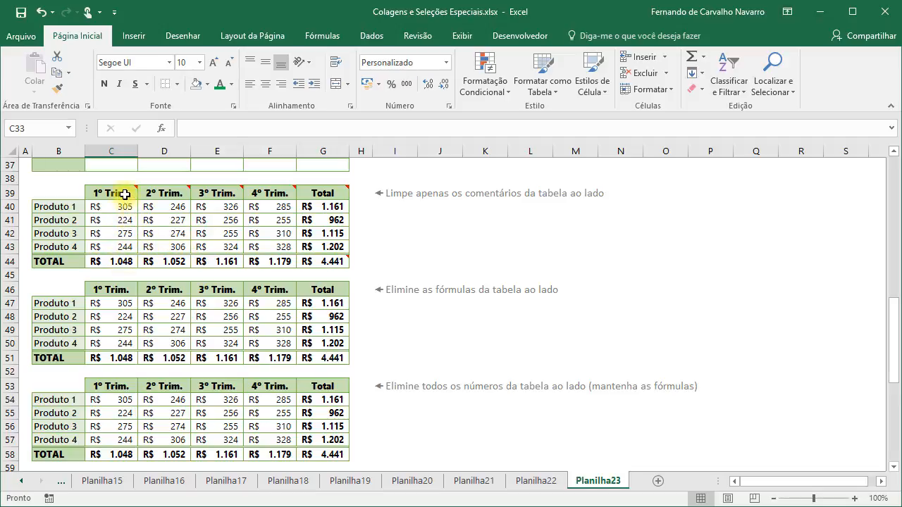
- Examine the comments on the header cells in row 39 and the comment commands available for C39
mouse_move(125, 194)
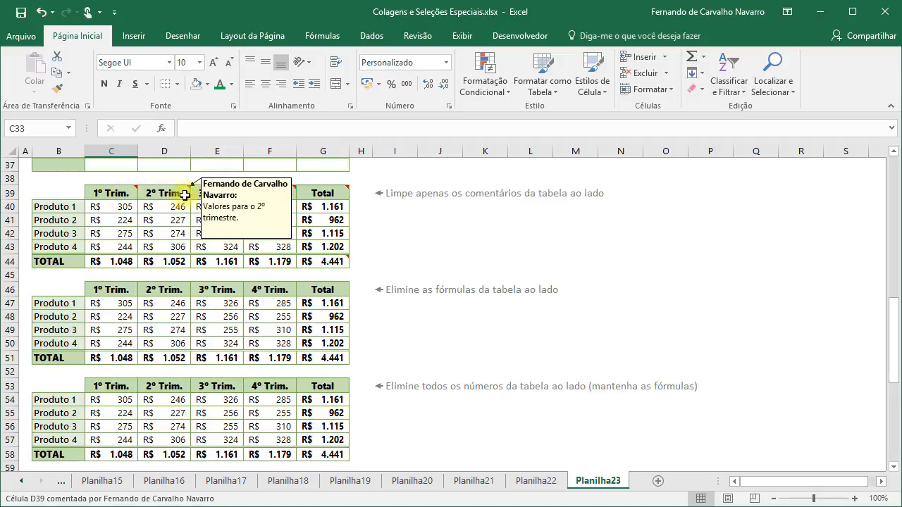
mouse_move(211, 193)
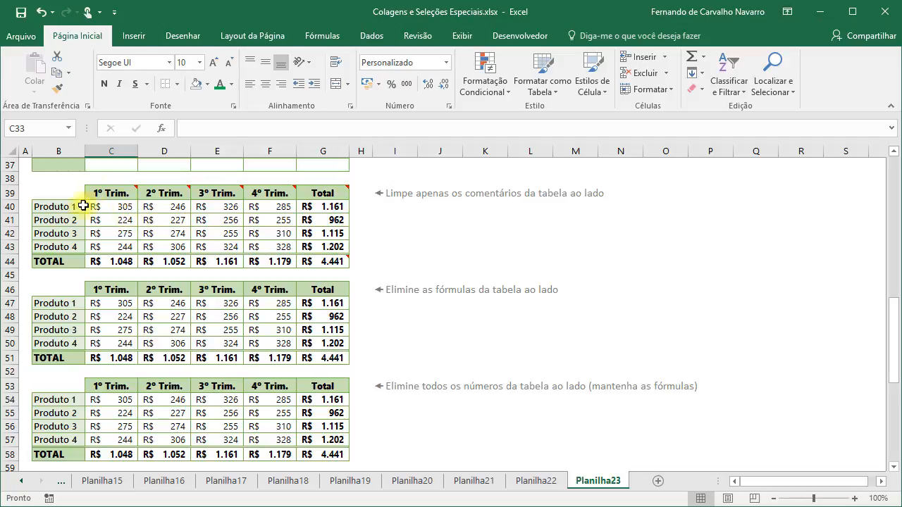
left_click(105, 192)
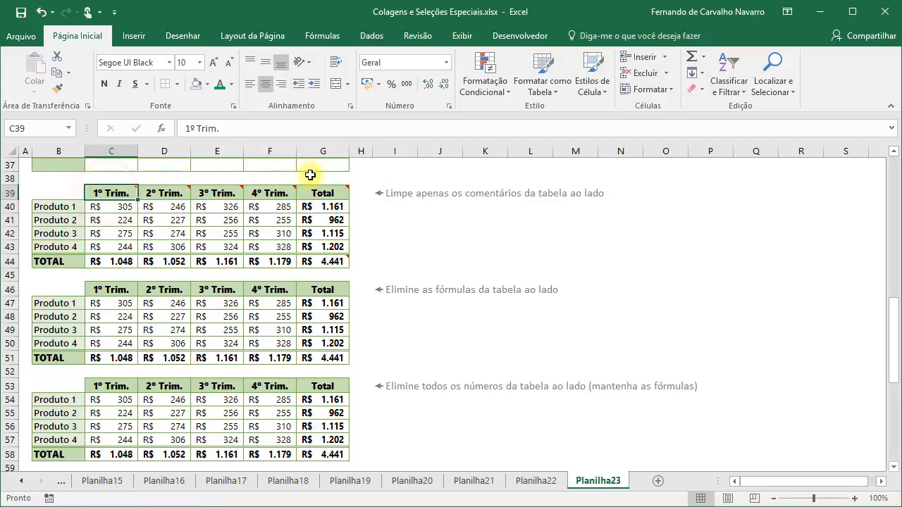
left_click(418, 36)
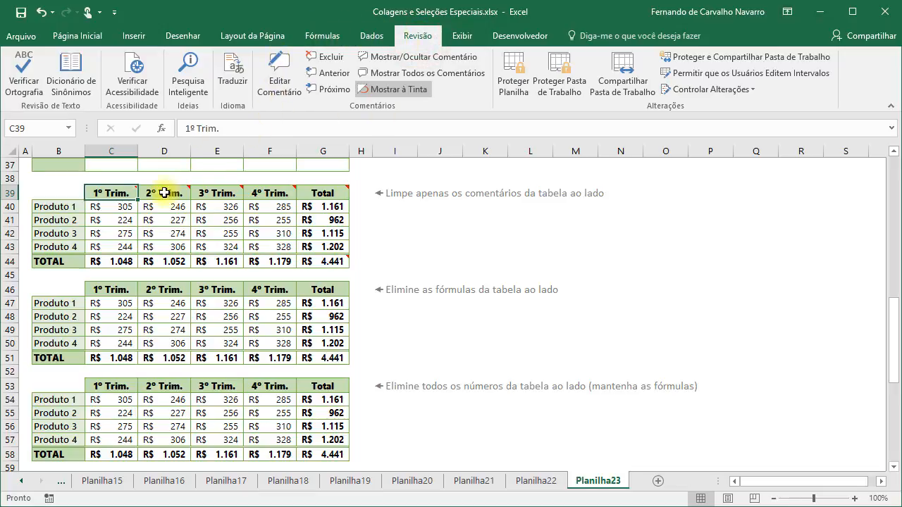
right_click(109, 194)
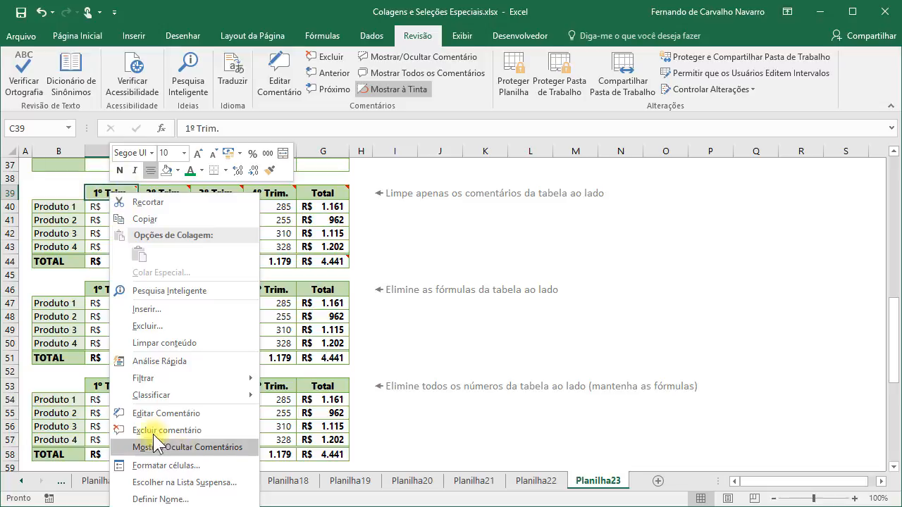
left_click(297, 218)
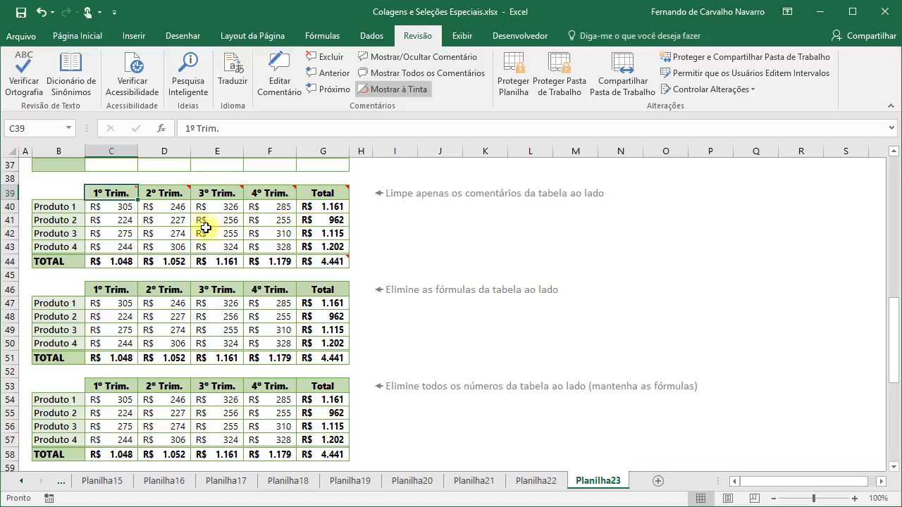
- Clear only the comments from the table in B39:G44, keeping its contents and formatting
left_click(53, 192)
left_click_drag(52, 192, 328, 260)
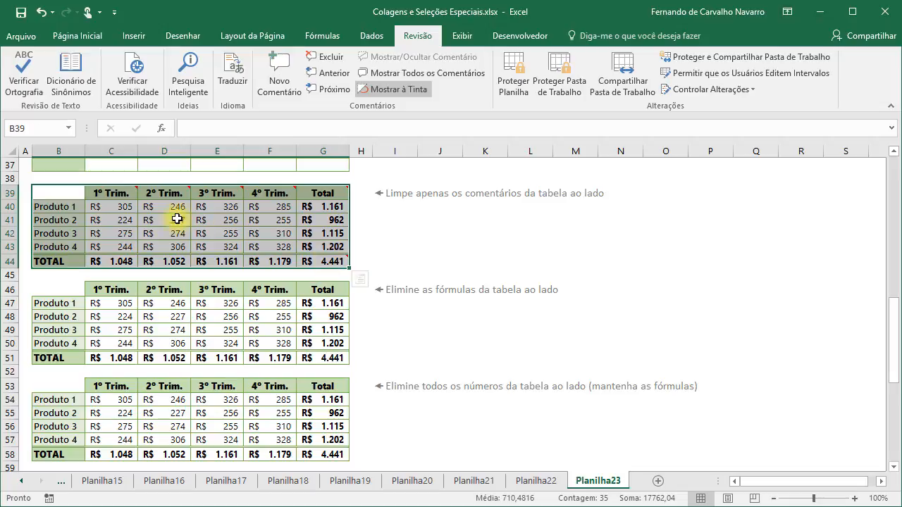
mouse_move(139, 197)
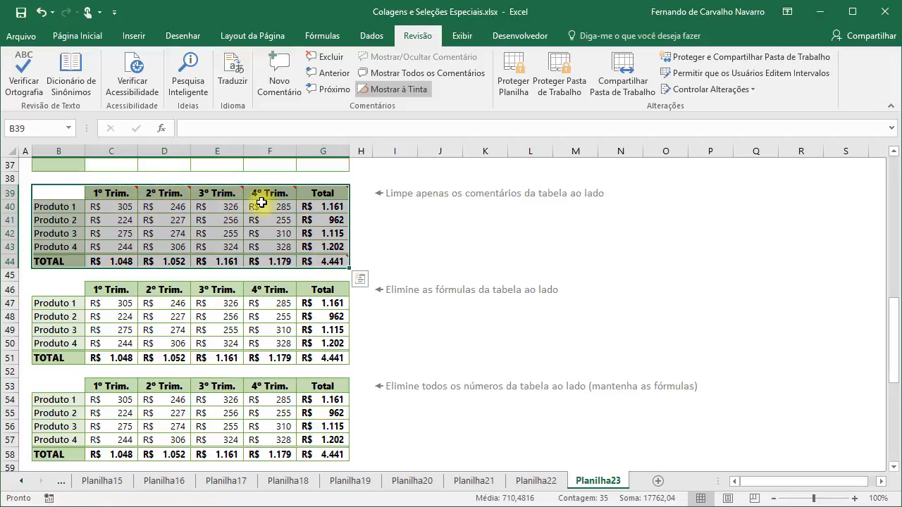
mouse_move(329, 262)
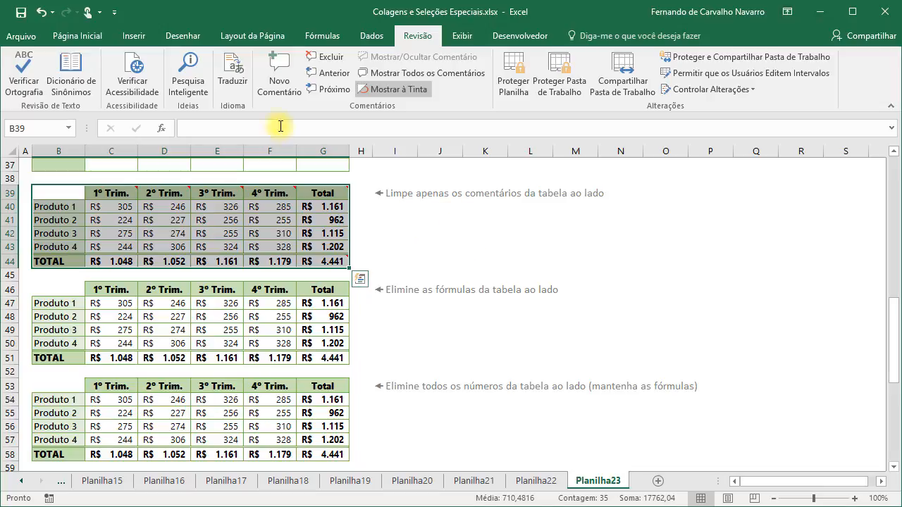
left_click(70, 35)
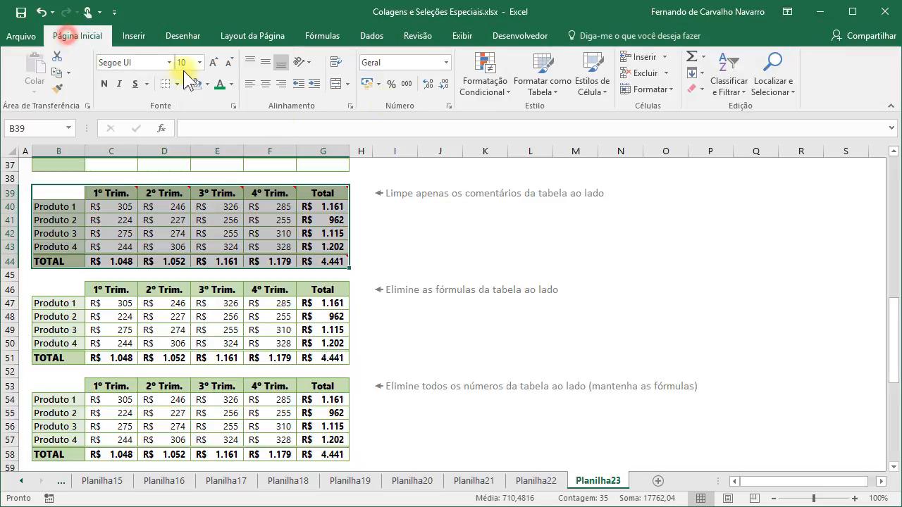
left_click(698, 90)
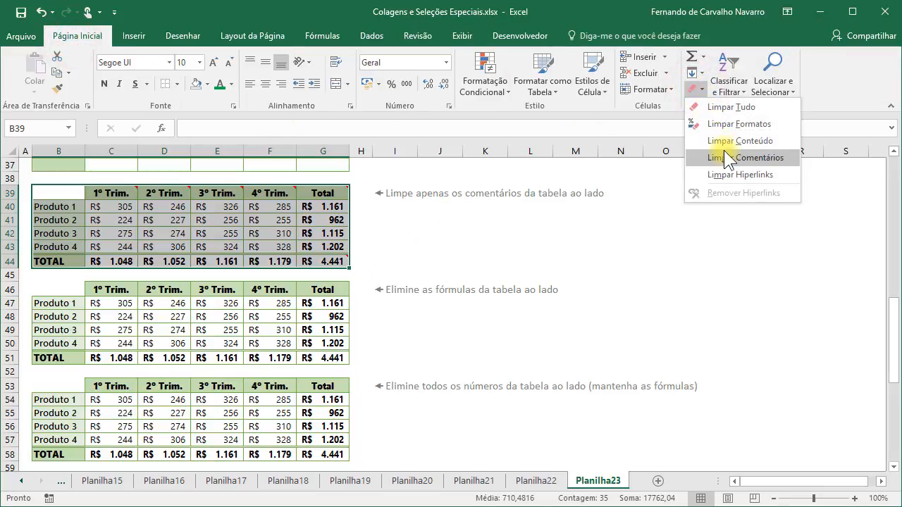
left_click(766, 158)
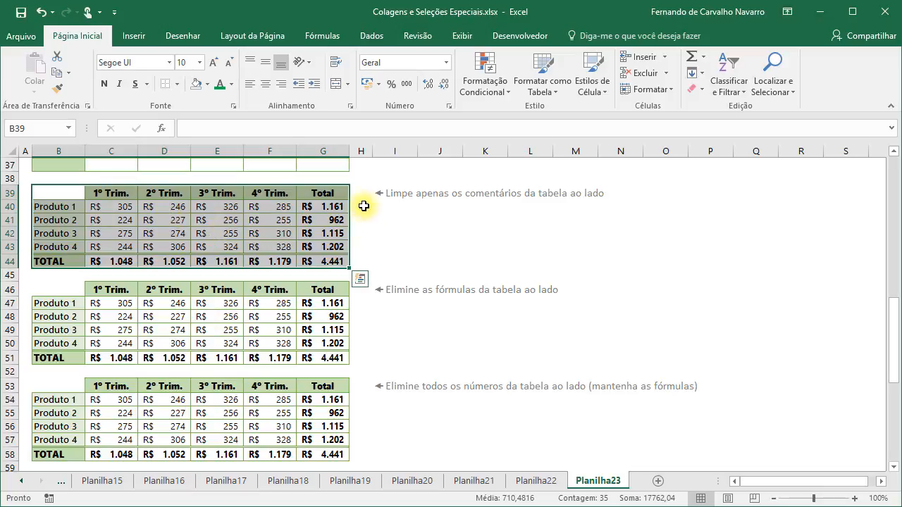
left_click(65, 195)
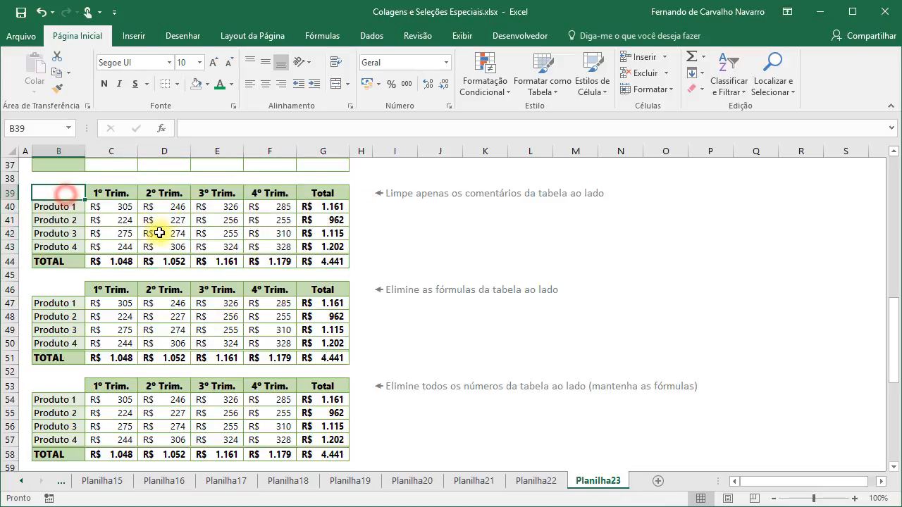
- Examine cells C47 and D47 and the TOTAL row cells C51:F51 to tell typed numbers from formulas
scroll(195, 234, "down", 1)
scroll(195, 234, "down", 1)
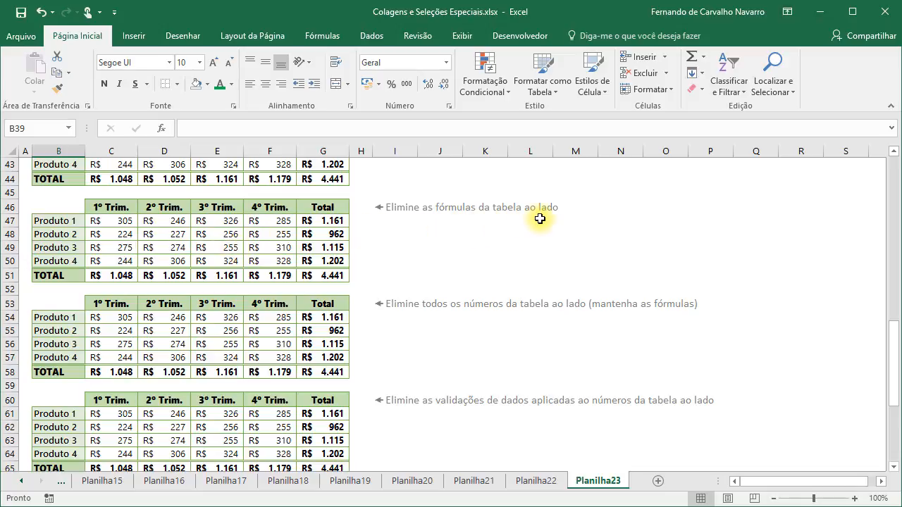
left_click(61, 221)
left_click(106, 221)
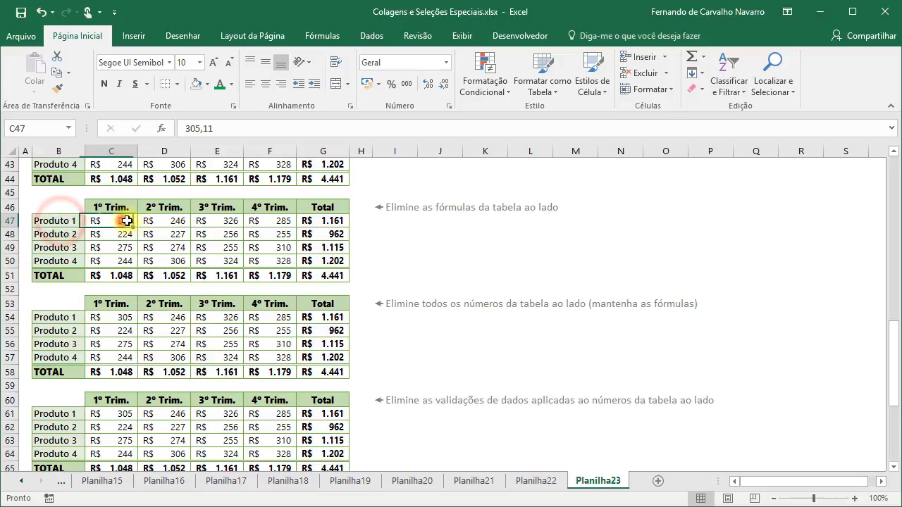
left_click(159, 220)
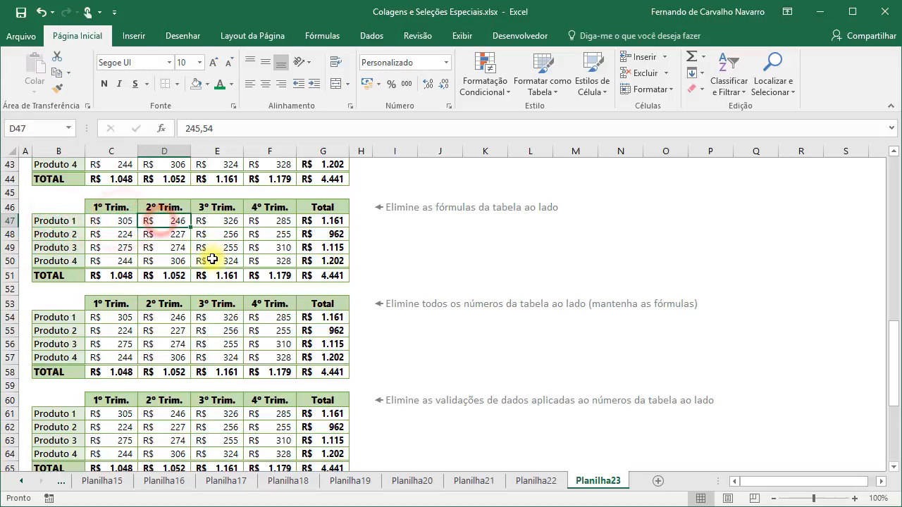
left_click(123, 276)
left_click(173, 276)
left_click(216, 275)
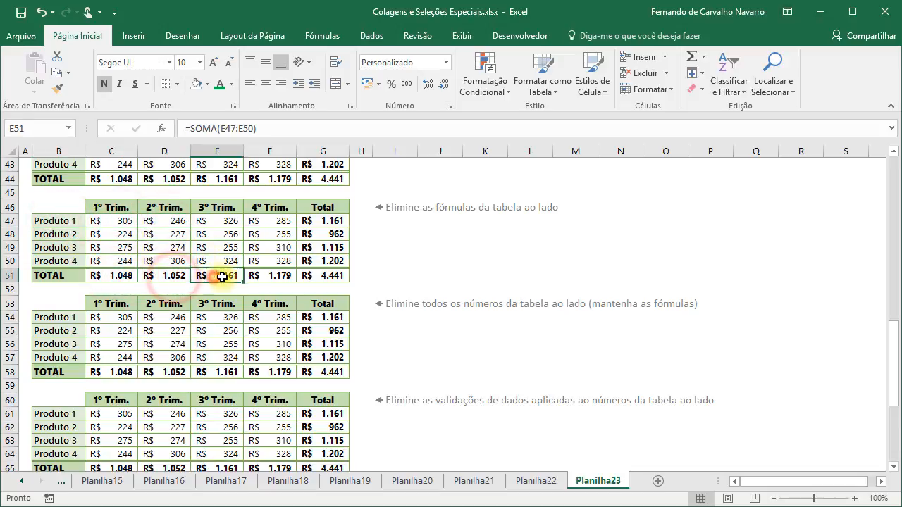
left_click(261, 276)
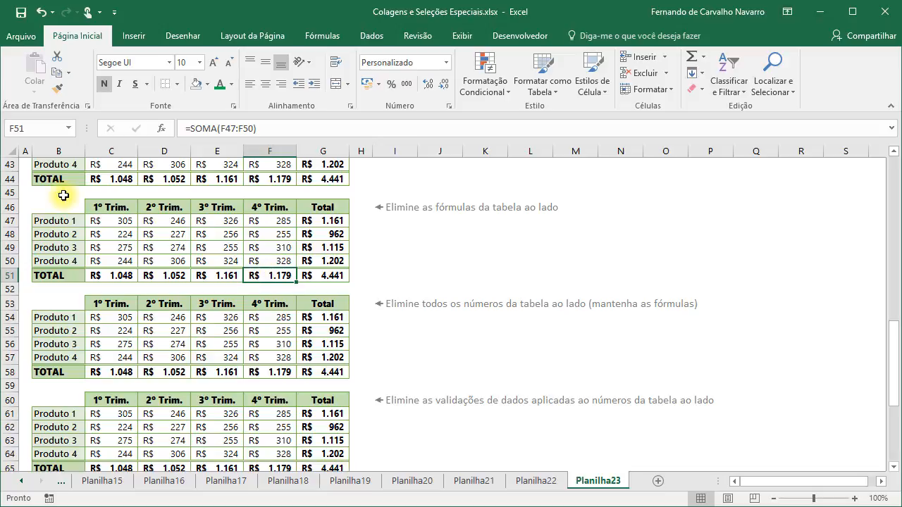
- Replace the formulas in the table B46:G51 with their values by pasting values in place, and check several Total column cells
left_click_drag(55, 202, 337, 275)
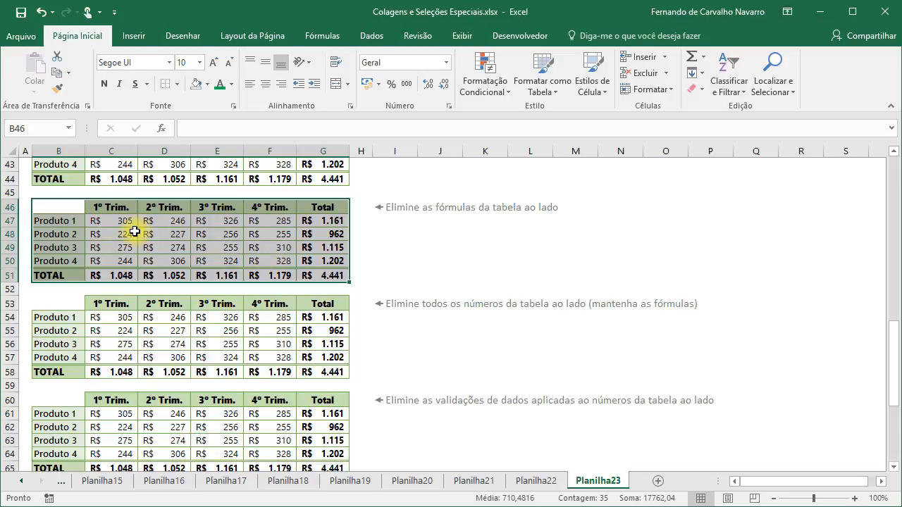
key("ctrl+c")
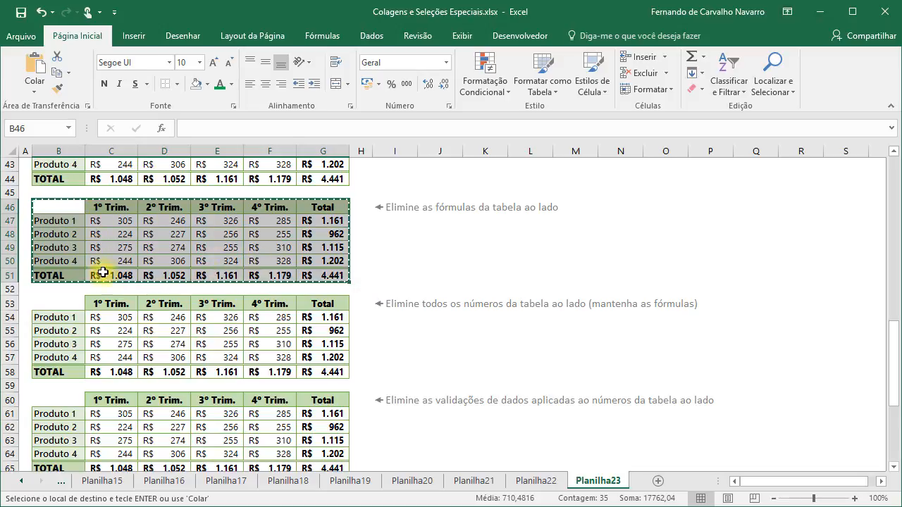
left_click(35, 85)
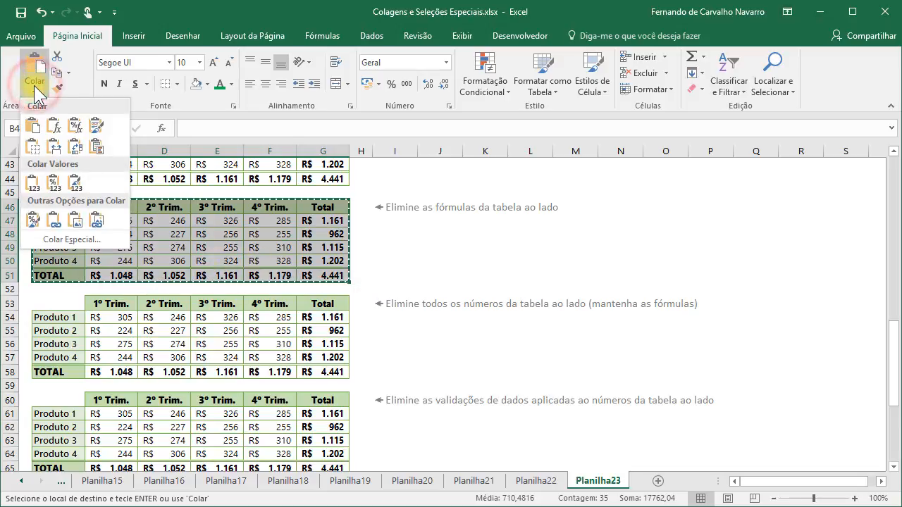
left_click(34, 186)
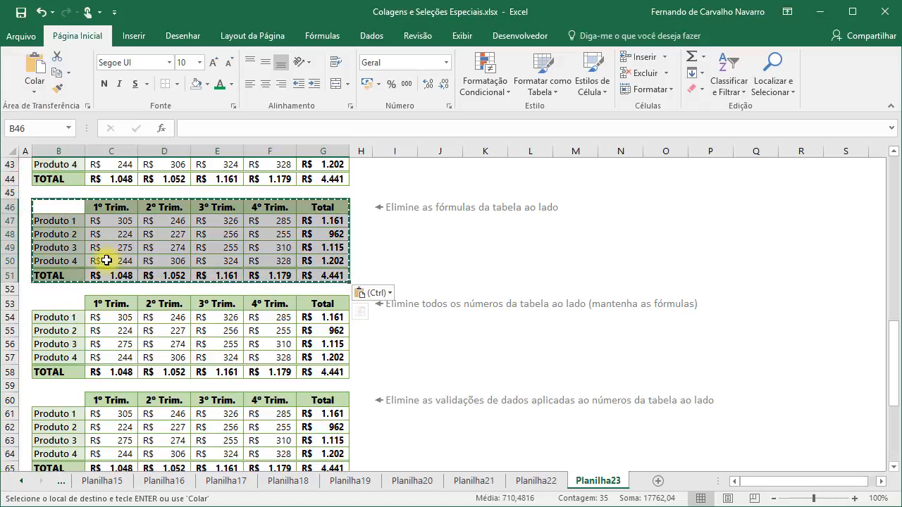
left_click(319, 224)
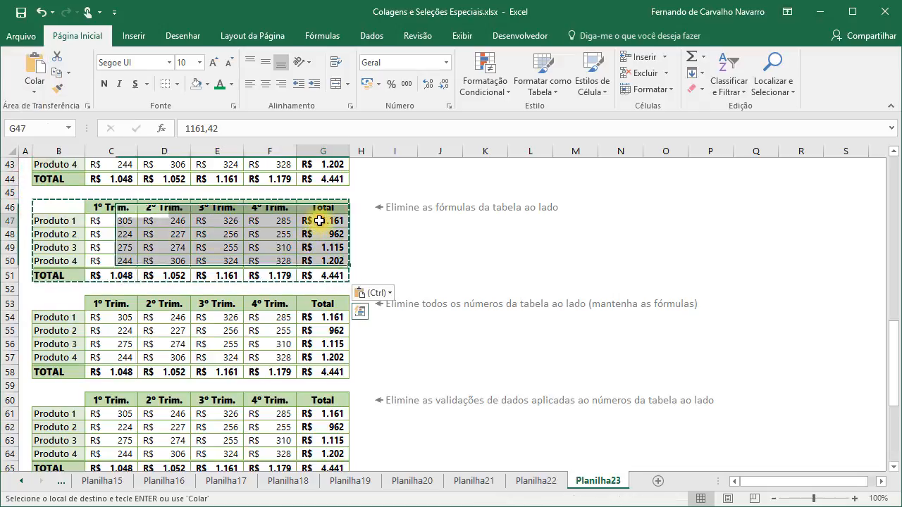
left_click(319, 233)
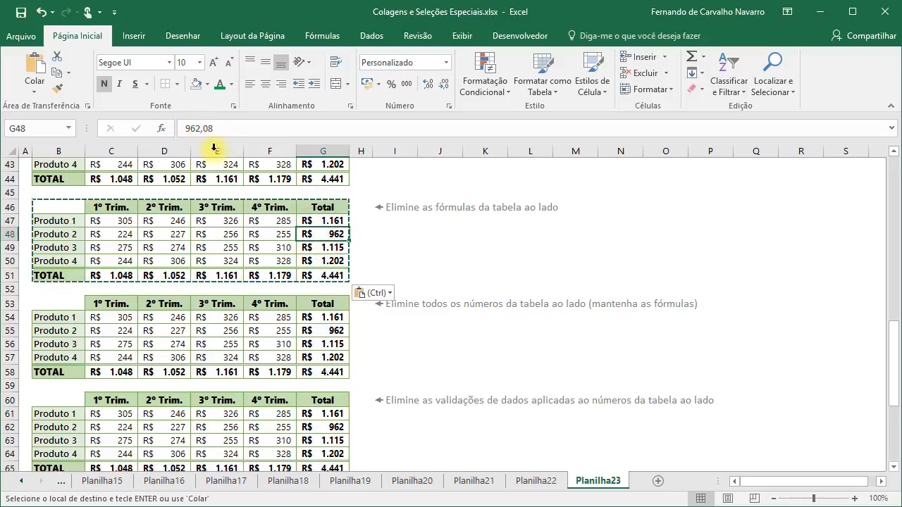
left_click(319, 248)
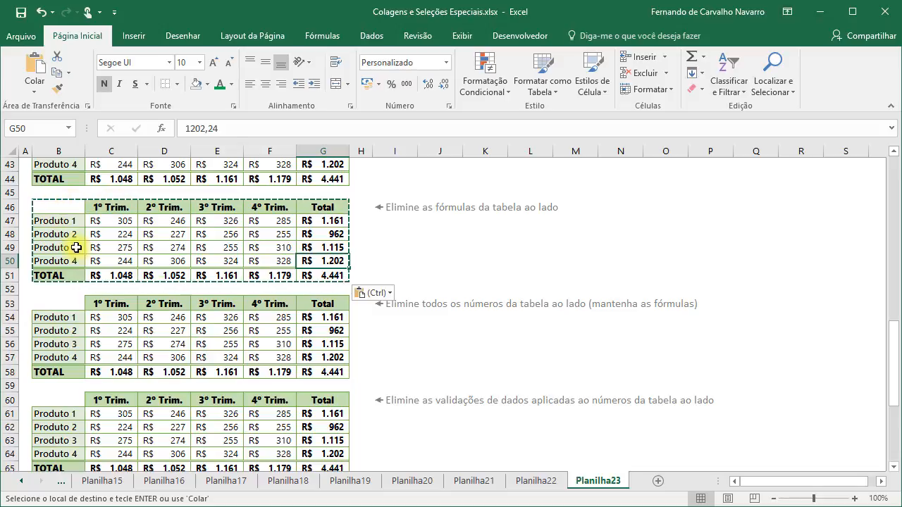
left_click(44, 207)
- Use Go To Special to select only the numeric constants in the table B53:G58 and delete them, keeping the formulas
scroll(202, 292, "down", 3)
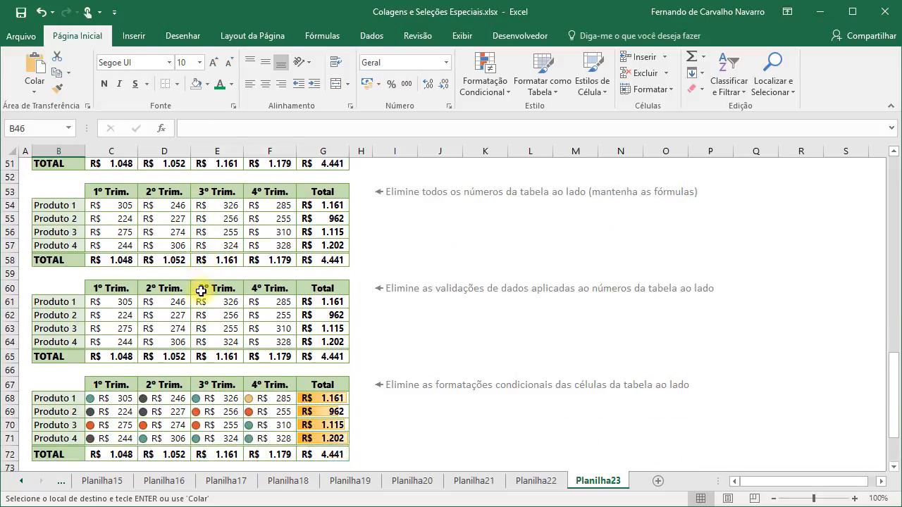
scroll(202, 292, "down", 1)
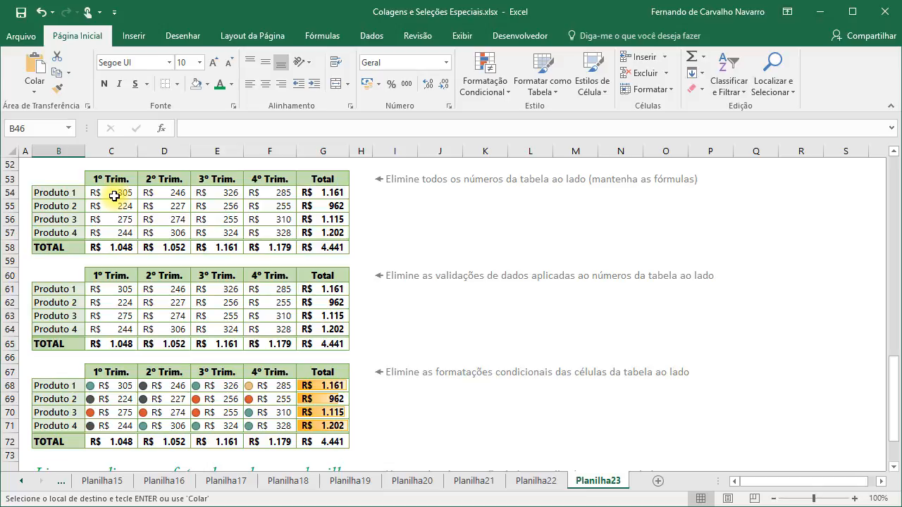
left_click_drag(112, 193, 268, 228)
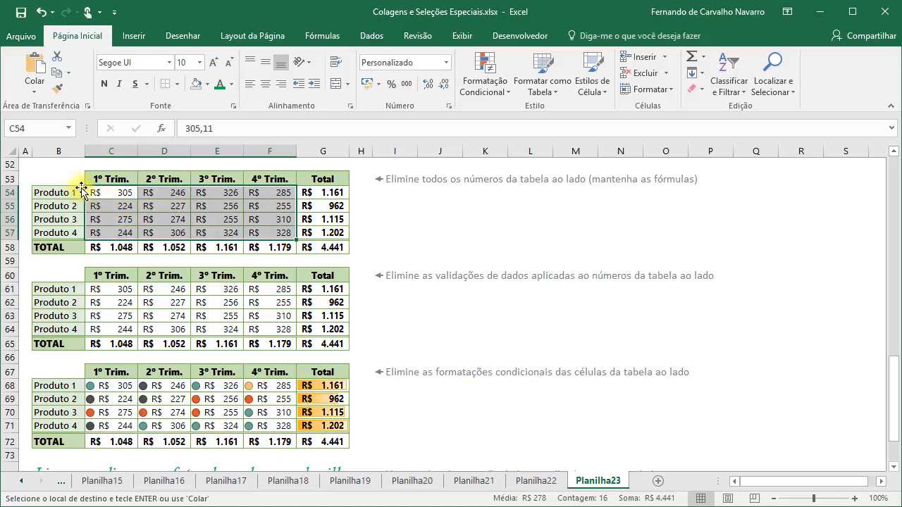
left_click_drag(58, 179, 312, 219)
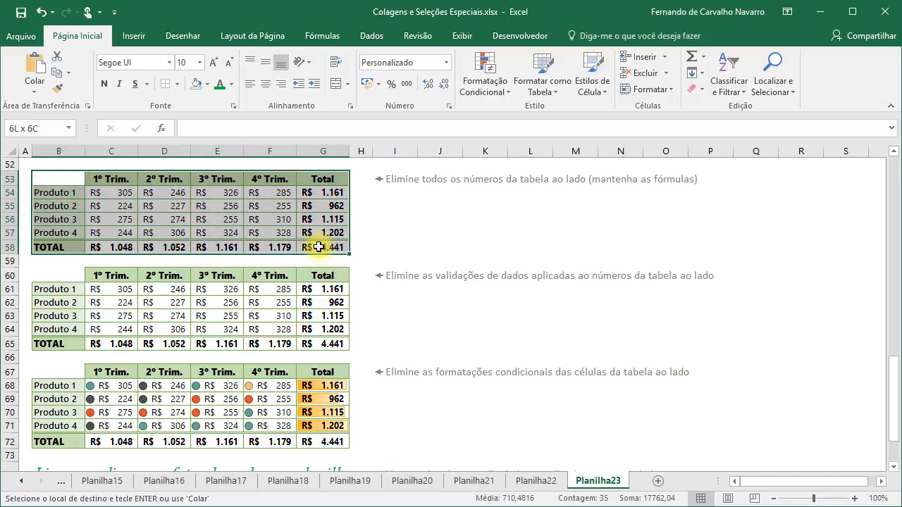
left_click_drag(318, 246, 321, 245)
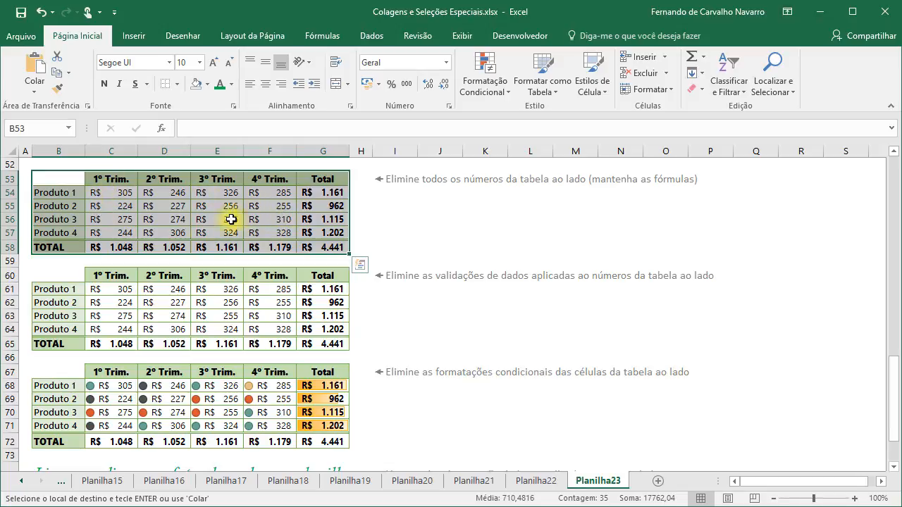
left_click(775, 84)
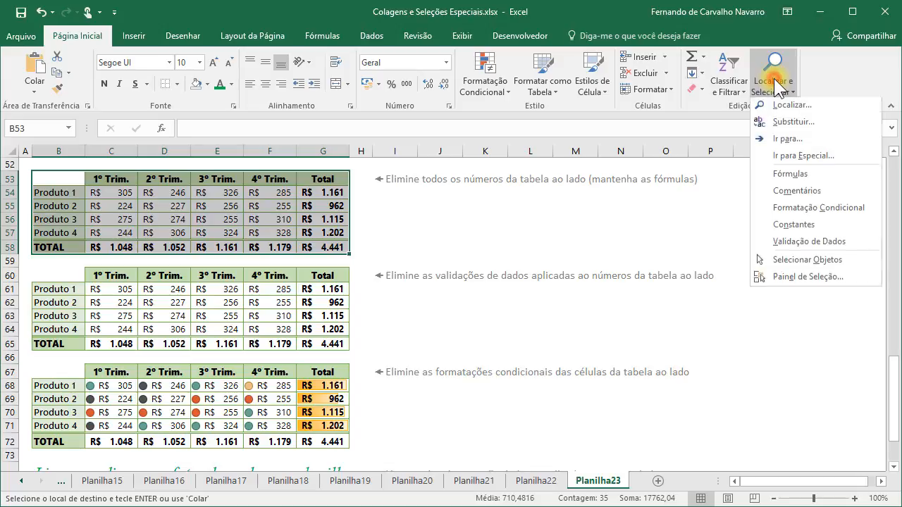
left_click(783, 158)
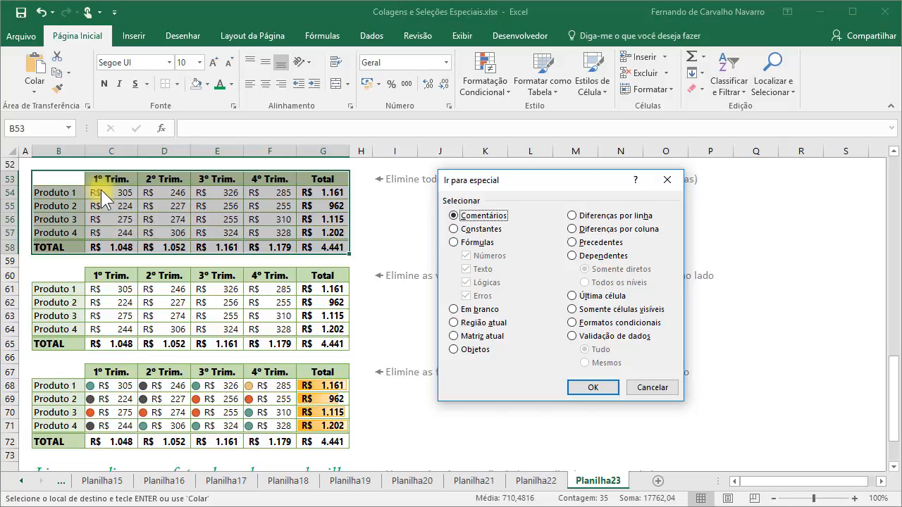
left_click(455, 229)
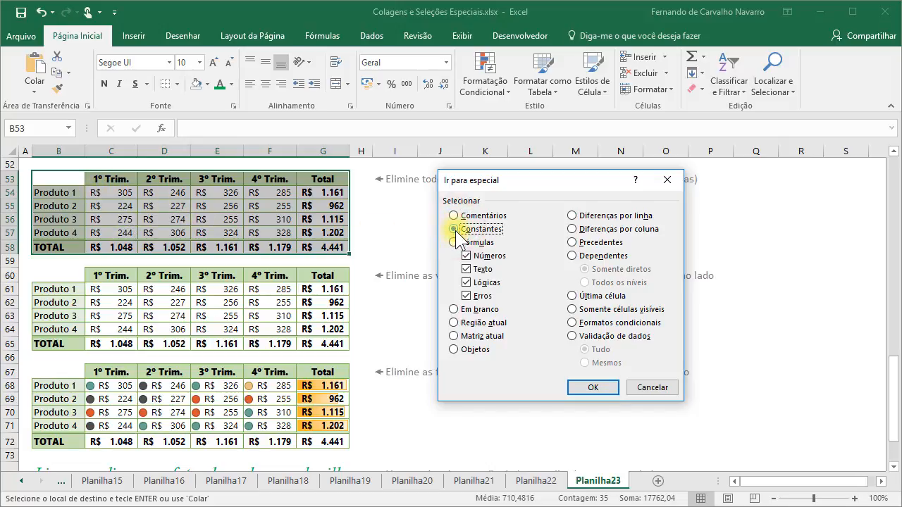
left_click(465, 269)
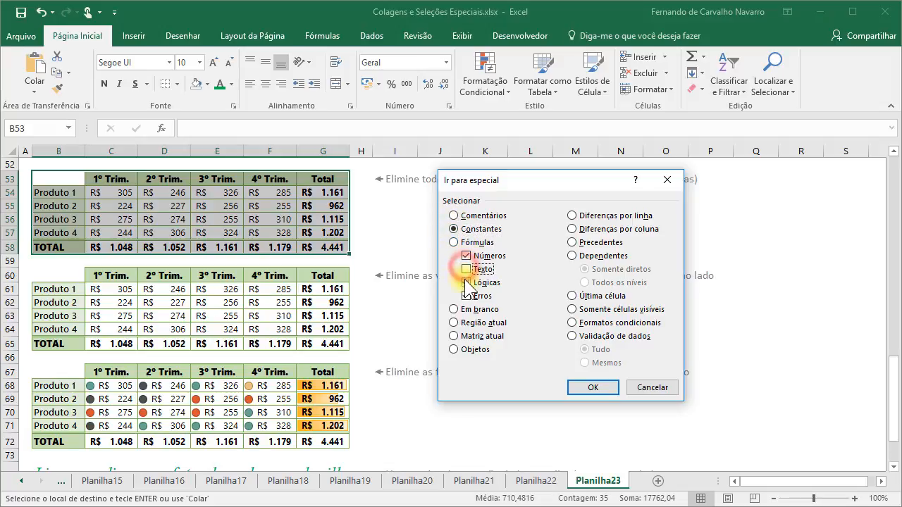
left_click(471, 282)
left_click(489, 296)
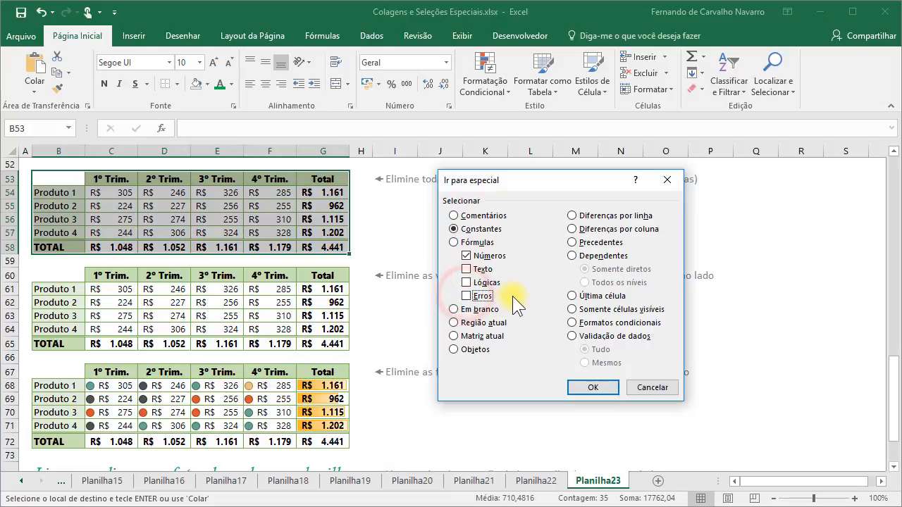
left_click(573, 387)
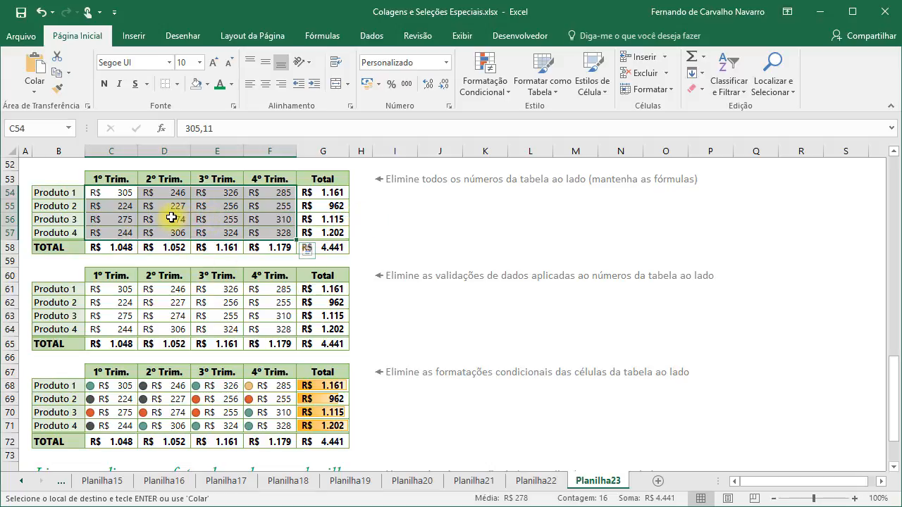
key("Delete")
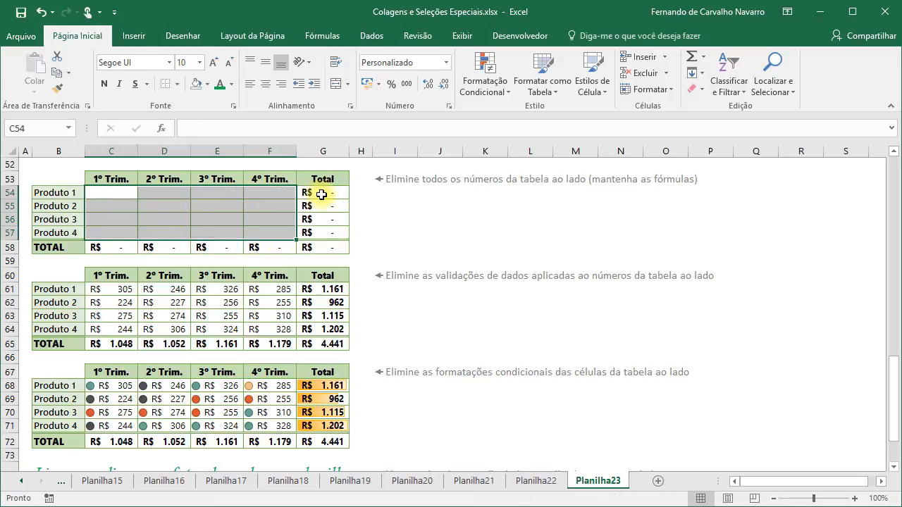
left_click(102, 192)
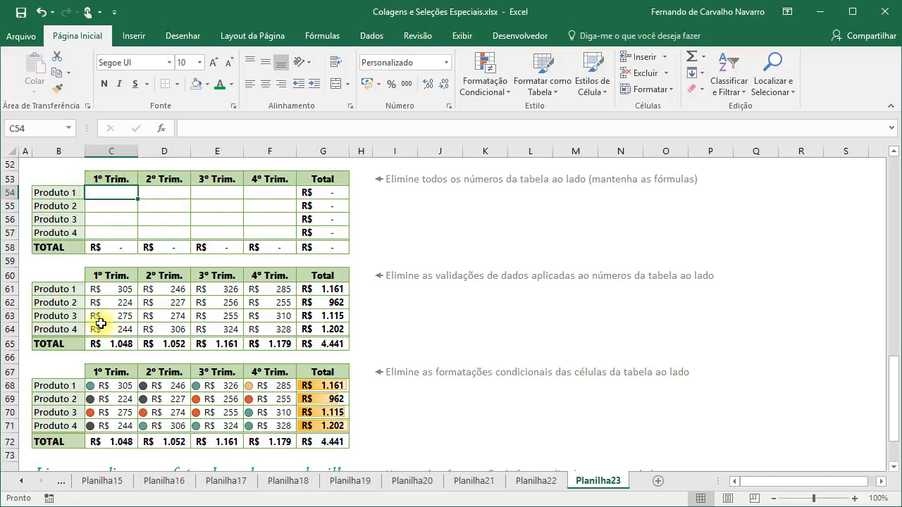
- Examine the data validation input messages on the number cells in rows 61 and 62 of the table B60:G65
scroll(141, 290, "down", 1)
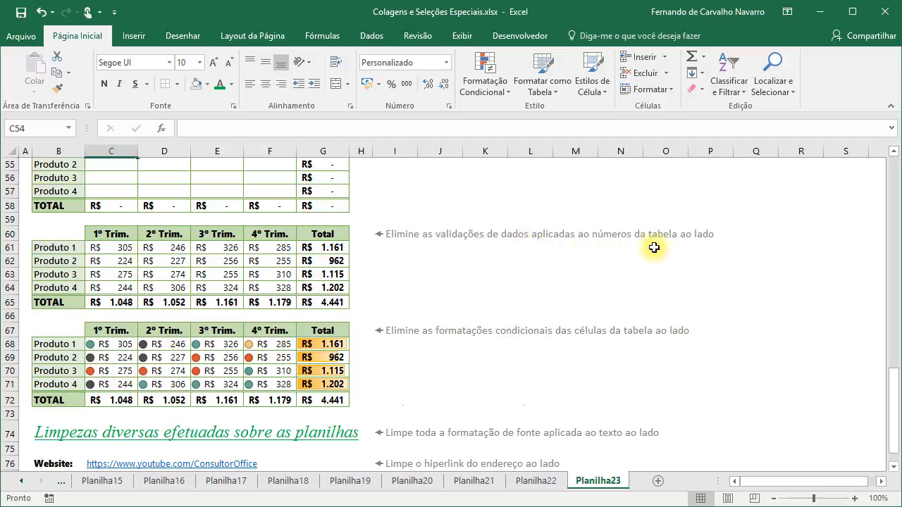
left_click(108, 251)
left_click(171, 248)
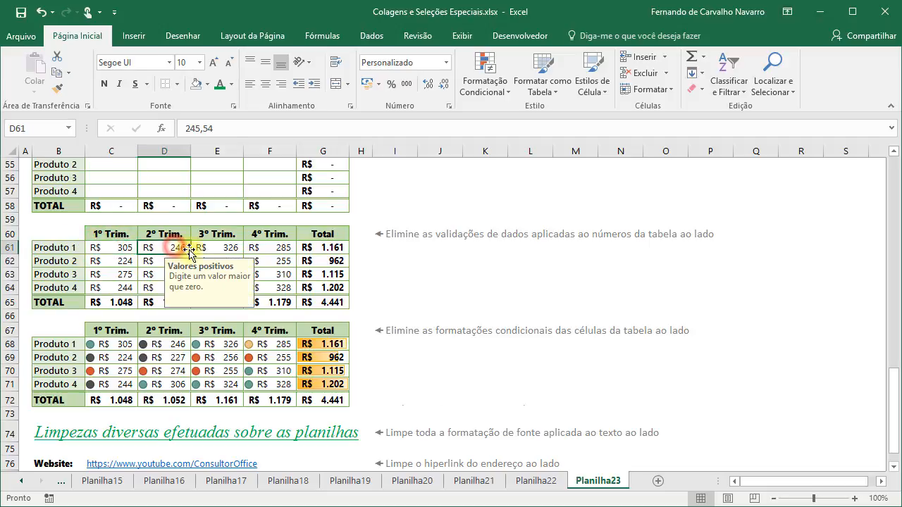
left_click(121, 261)
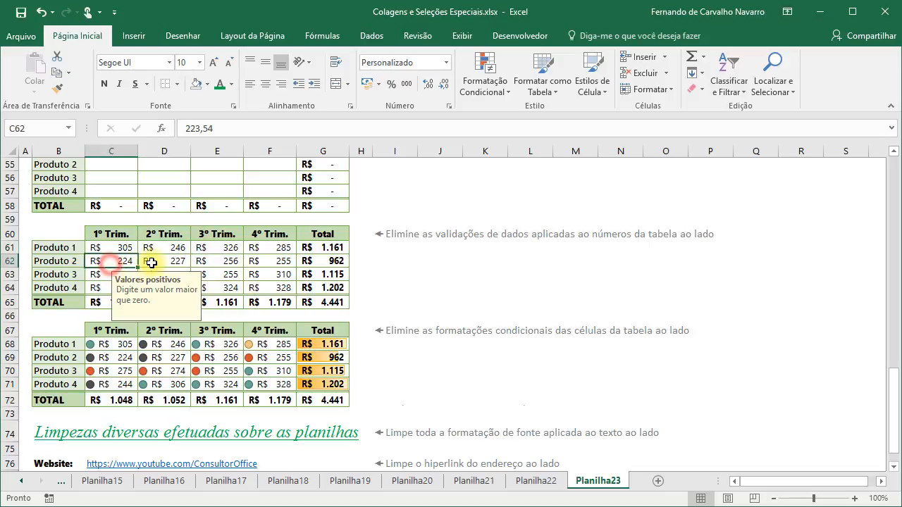
left_click(164, 262)
left_click(213, 256)
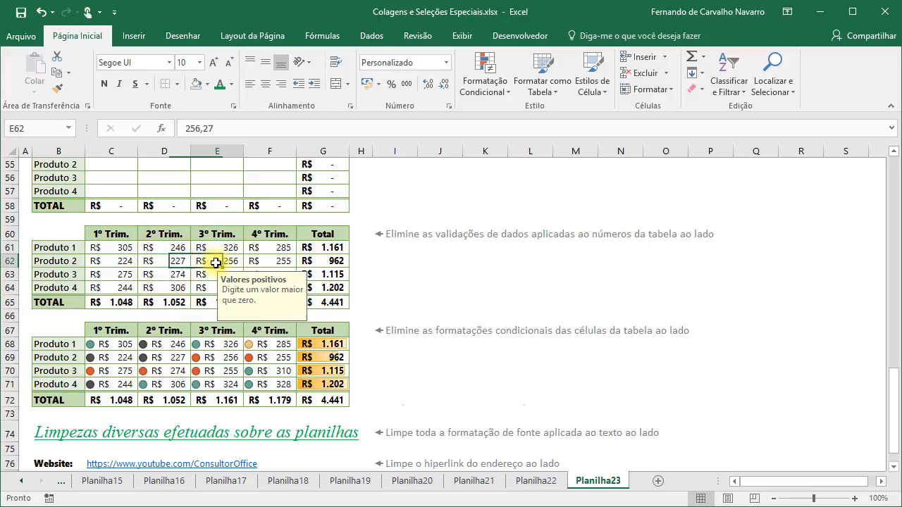
left_click(211, 247)
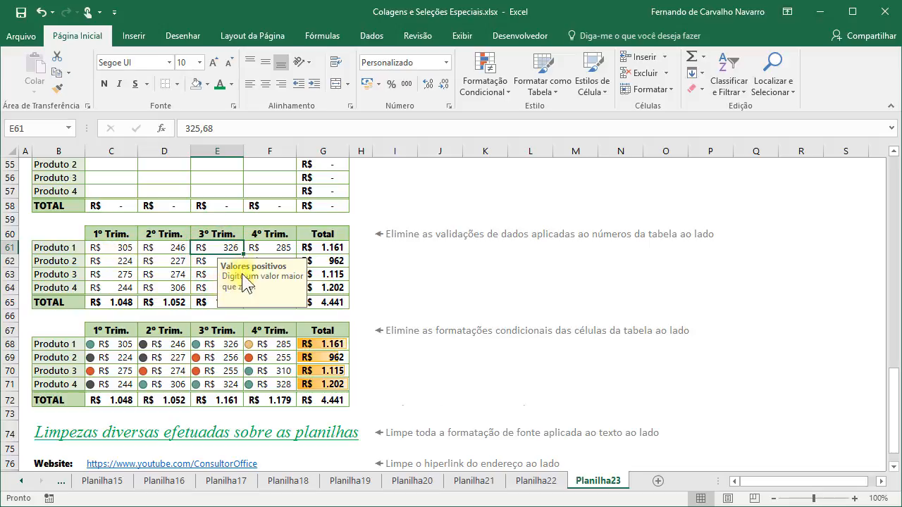
left_click(110, 248)
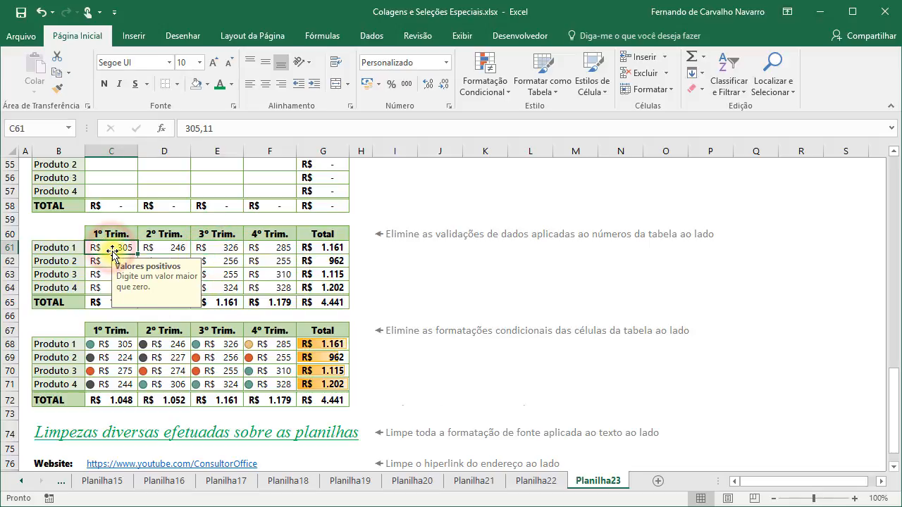
- Clear all data validation settings from the numbers in C61:F64 and check several of the cells for input messages
left_click_drag(111, 247, 266, 284)
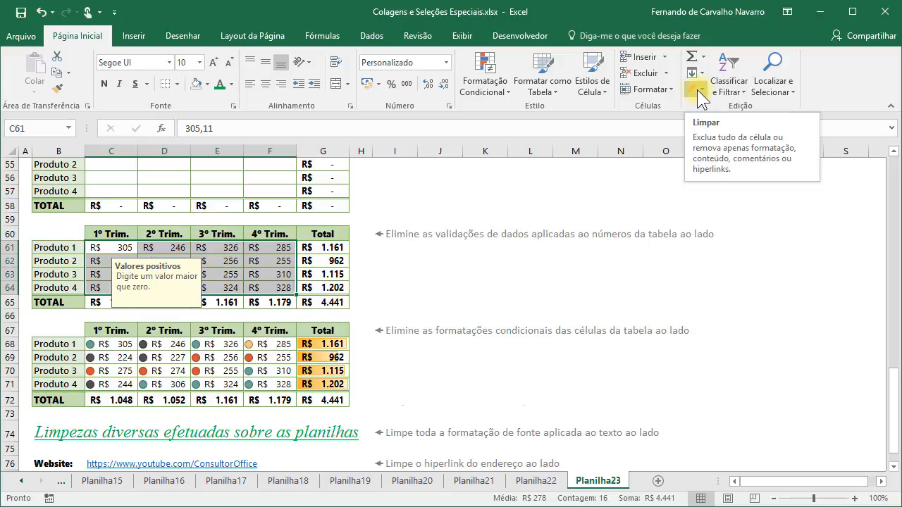
left_click(372, 35)
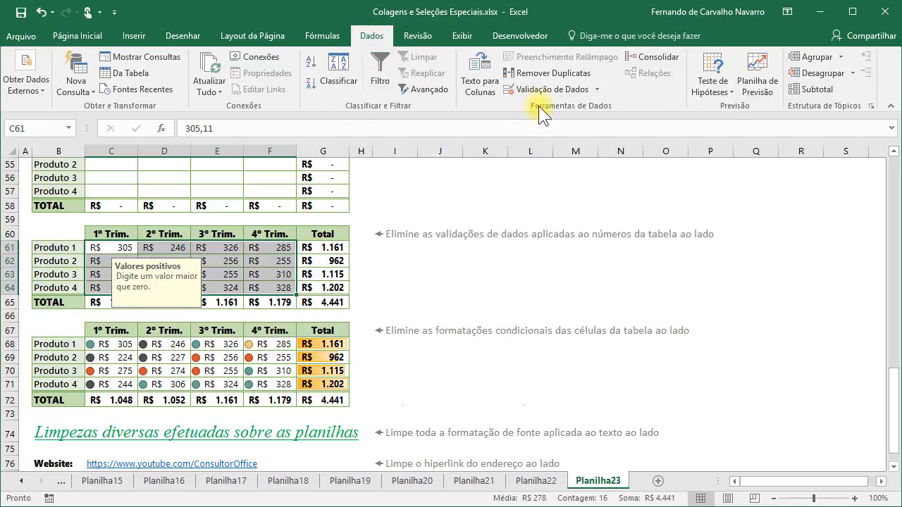
left_click(600, 90)
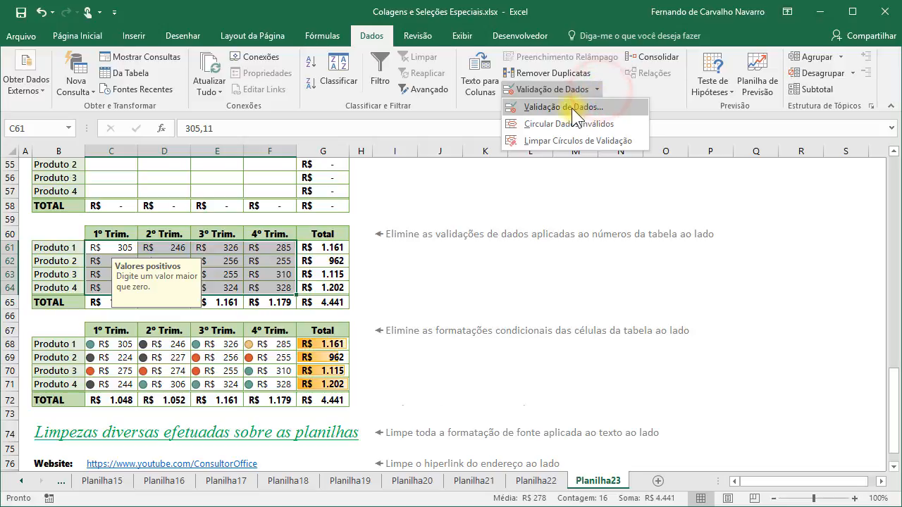
left_click(552, 108)
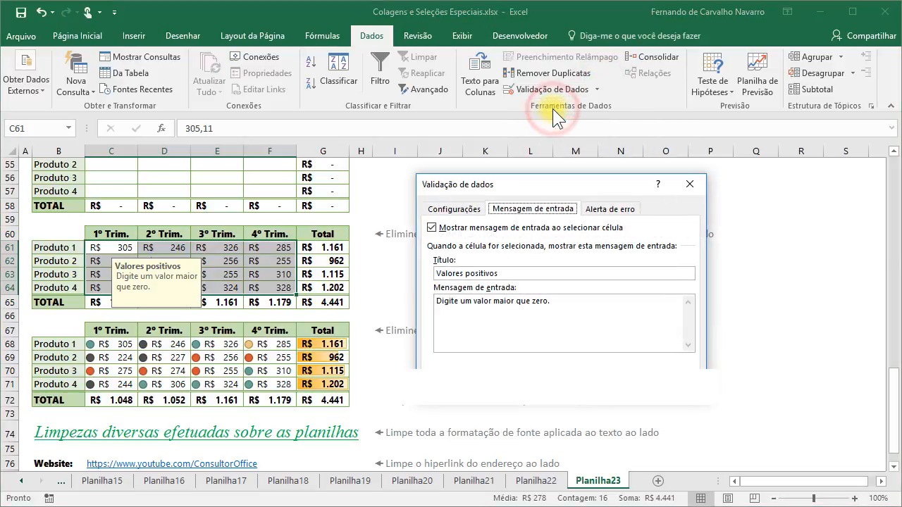
left_click(458, 209)
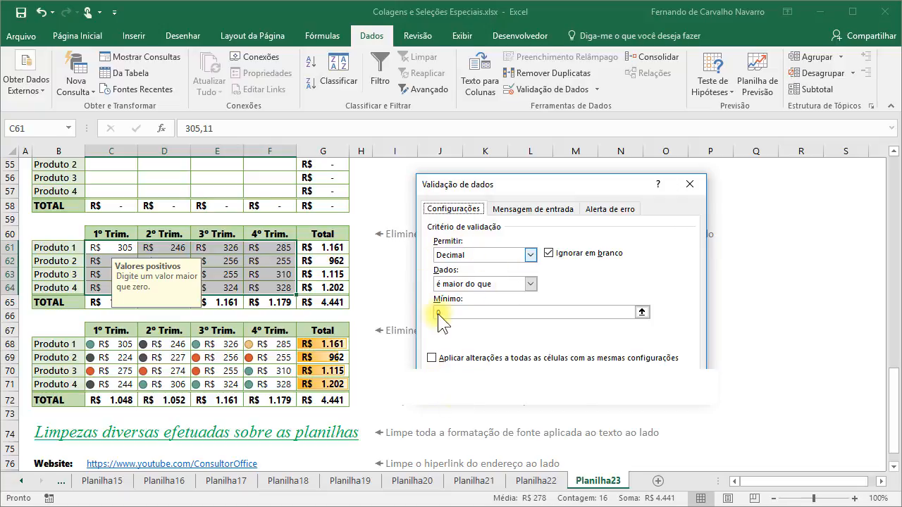
left_click(445, 382)
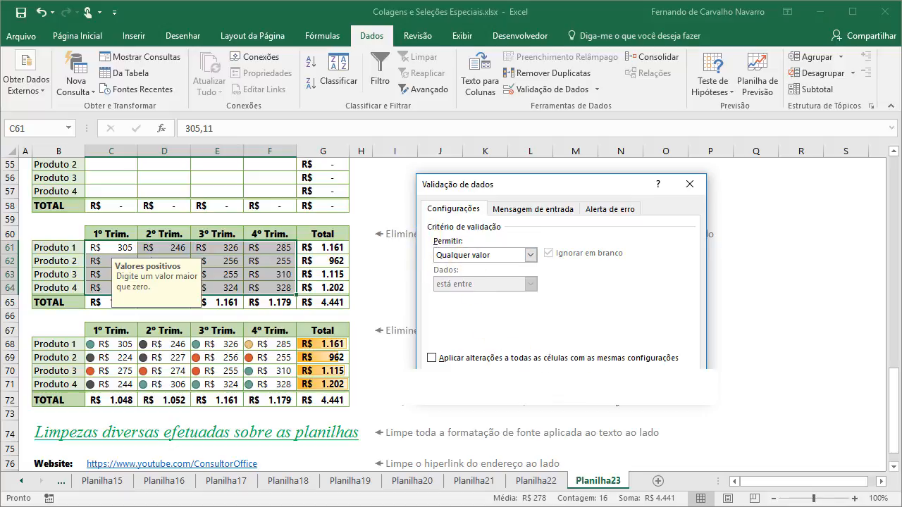
left_click(596, 383)
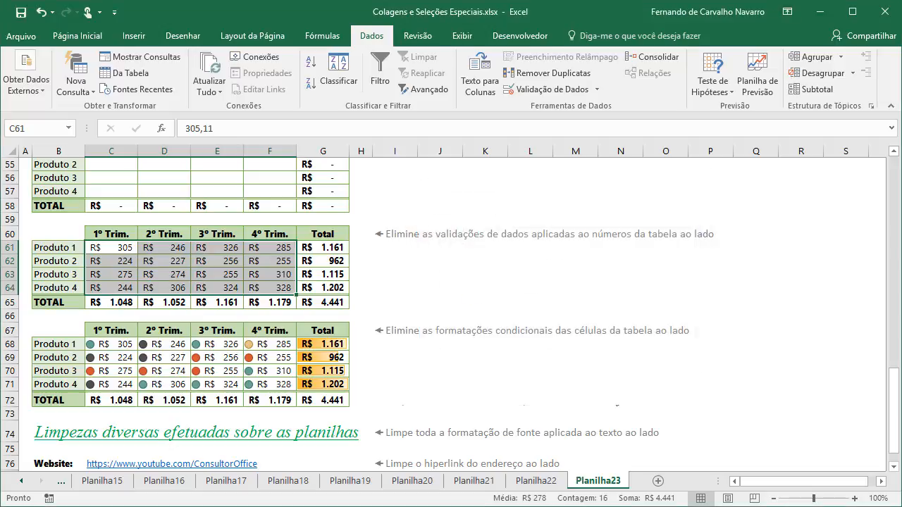
left_click(114, 248)
left_click(176, 262)
left_click(219, 263)
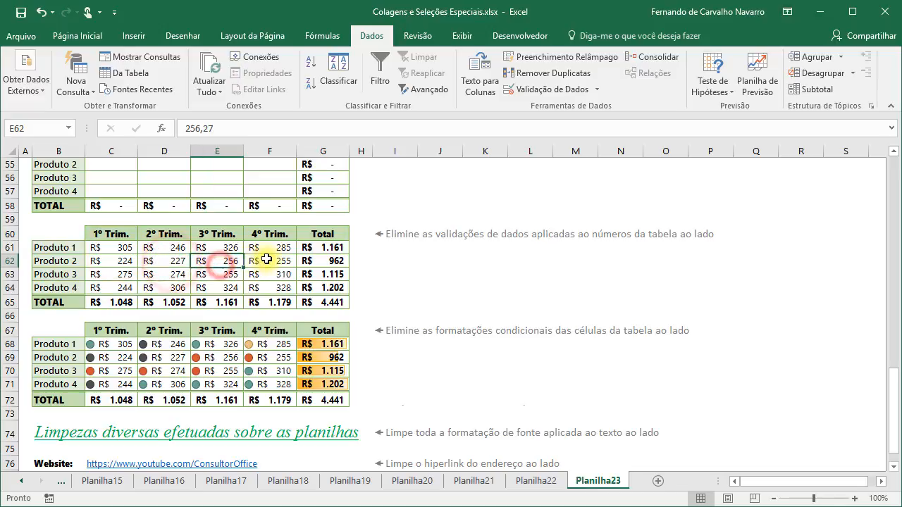
left_click(267, 259)
- Test cell C61 for validation by entering the text "uiuuio", and undo the entry
left_click(113, 248)
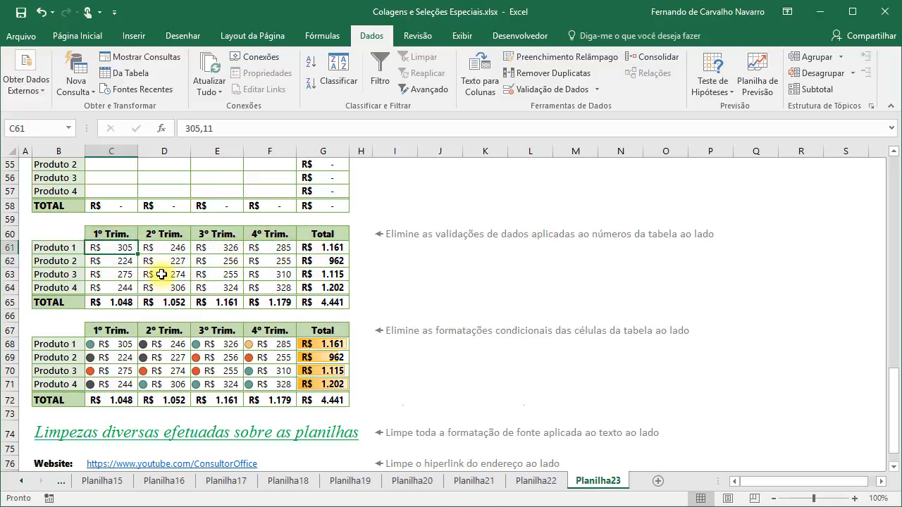
type("uiuuio")
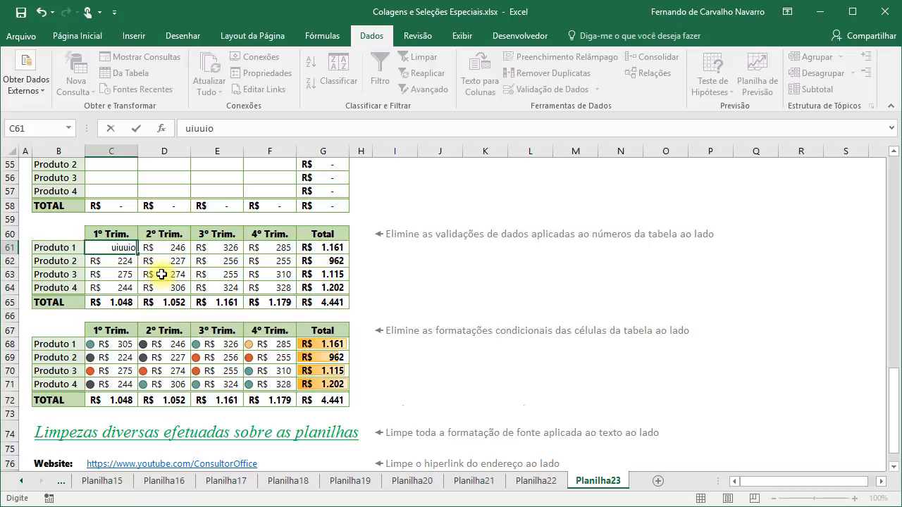
key("Return")
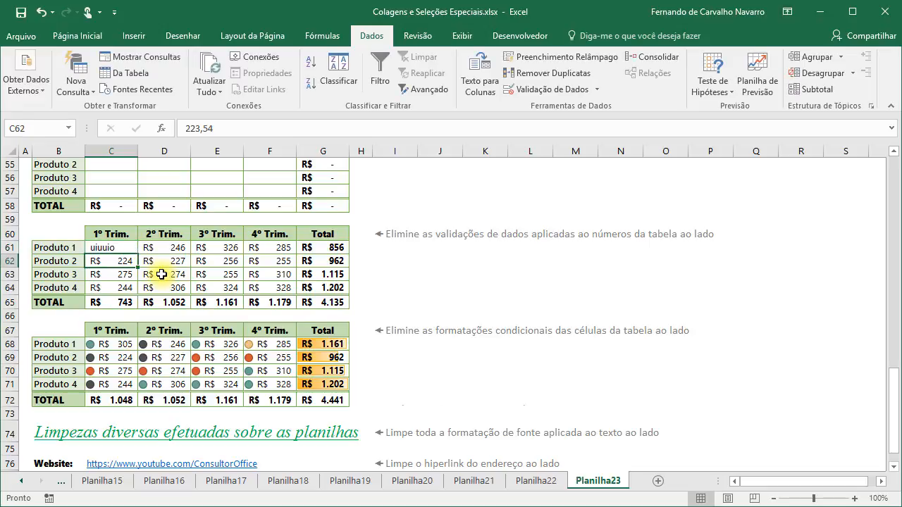
key("ctrl+z")
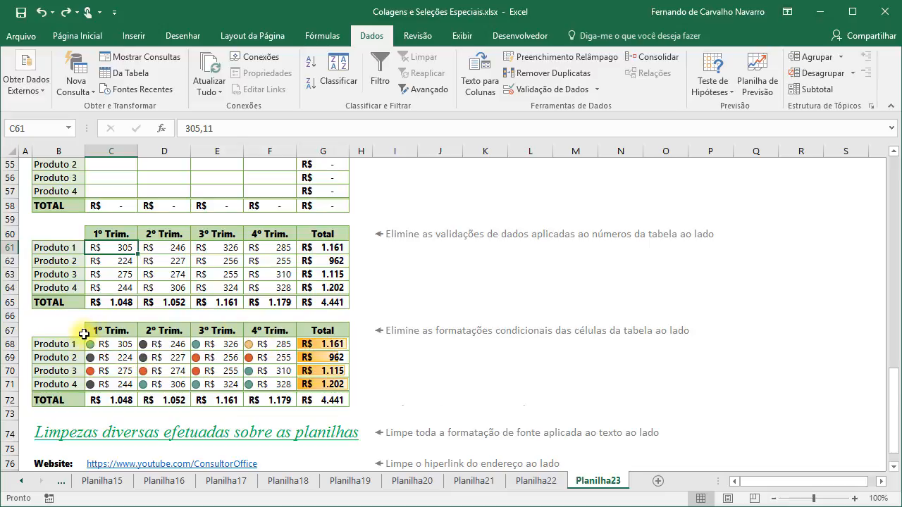
- Clear the conditional formatting rules from the selected cells of the table B67:G72 only
left_click_drag(60, 331, 310, 398)
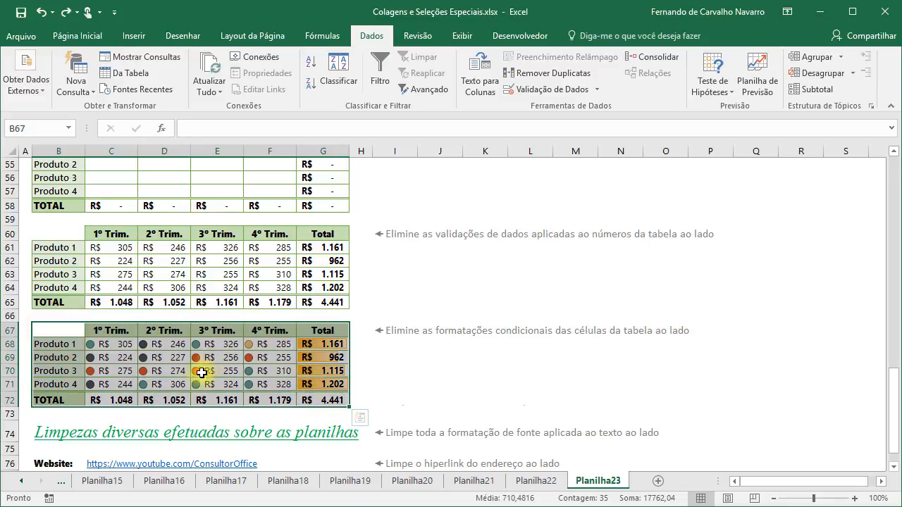
left_click(90, 37)
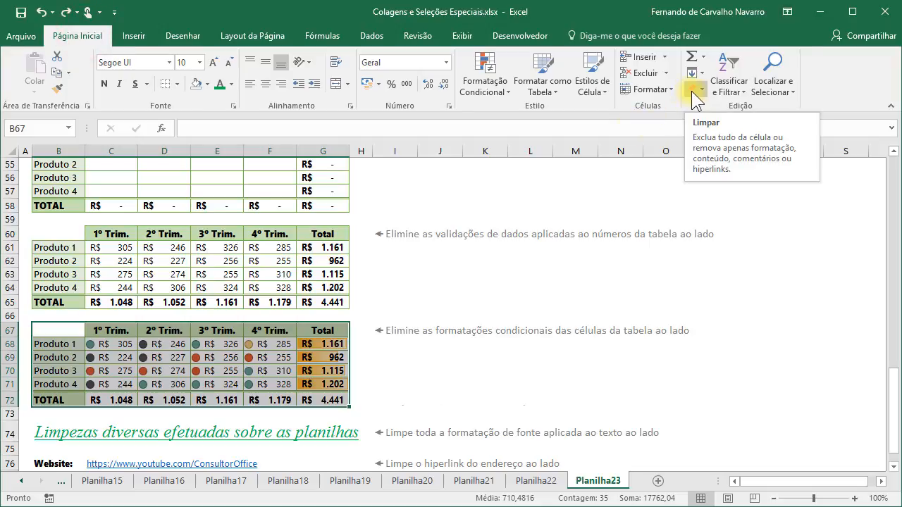
left_click(487, 78)
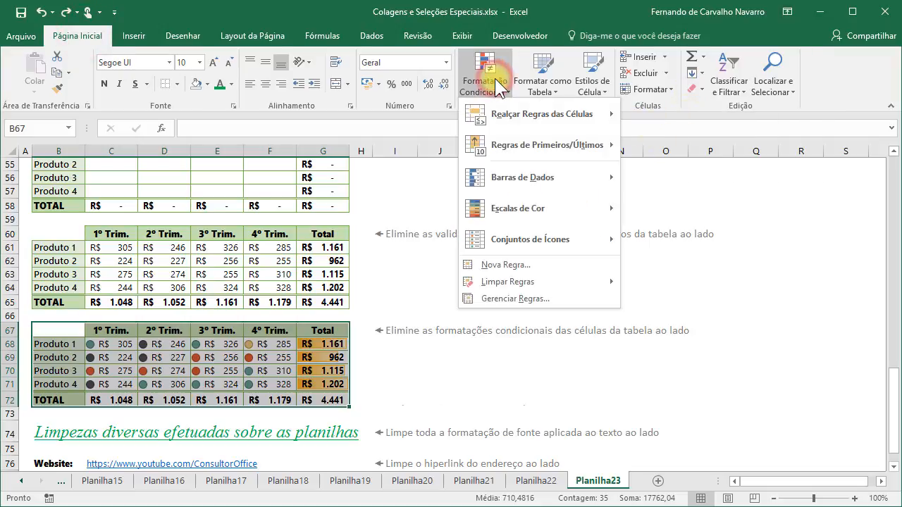
mouse_move(520, 282)
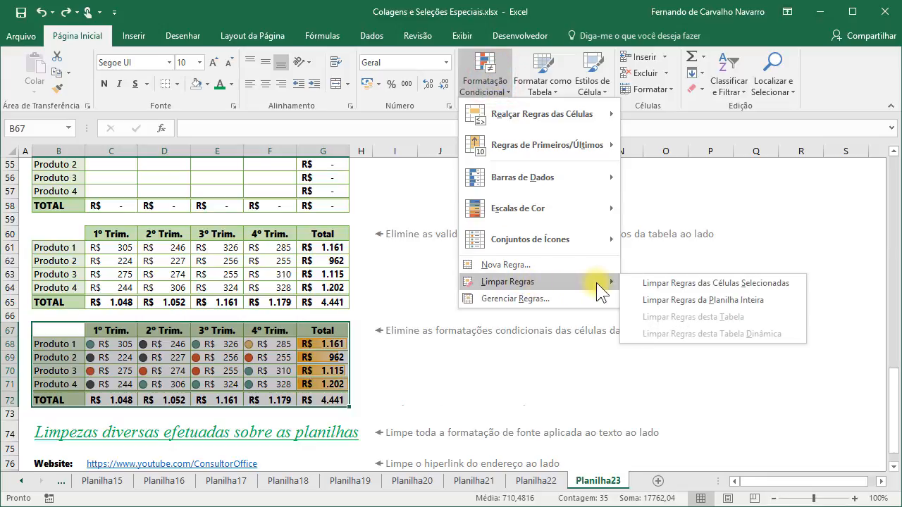
left_click(793, 283)
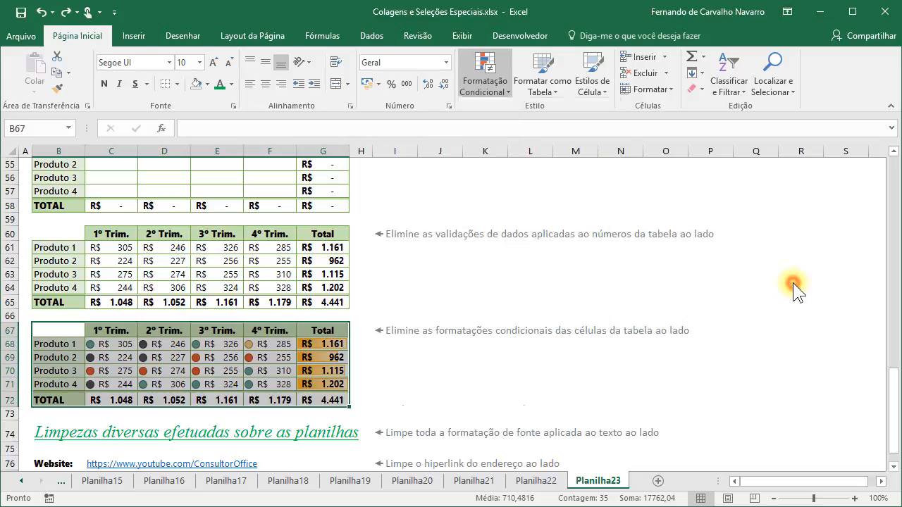
left_click(171, 343)
- Reset the font formatting of the text in B74 to the normal font through the cell format settings
scroll(595, 277, "down", 2)
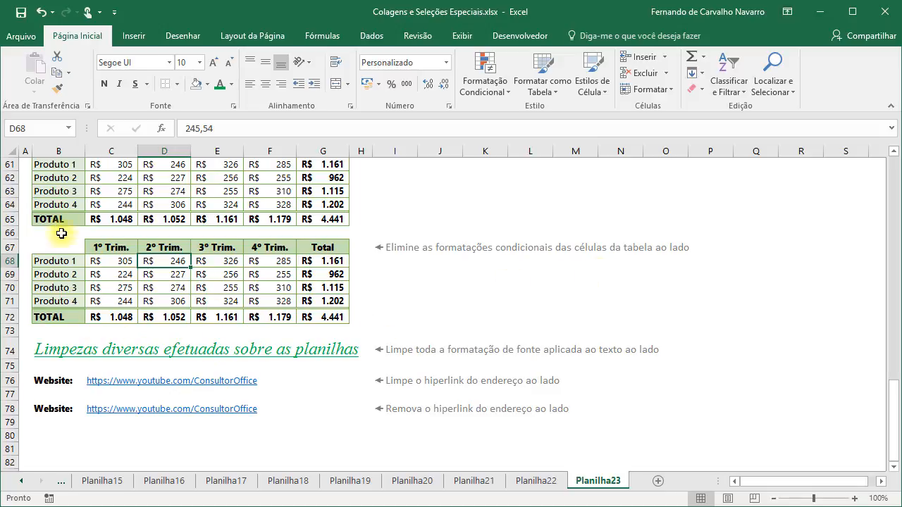
left_click(49, 351)
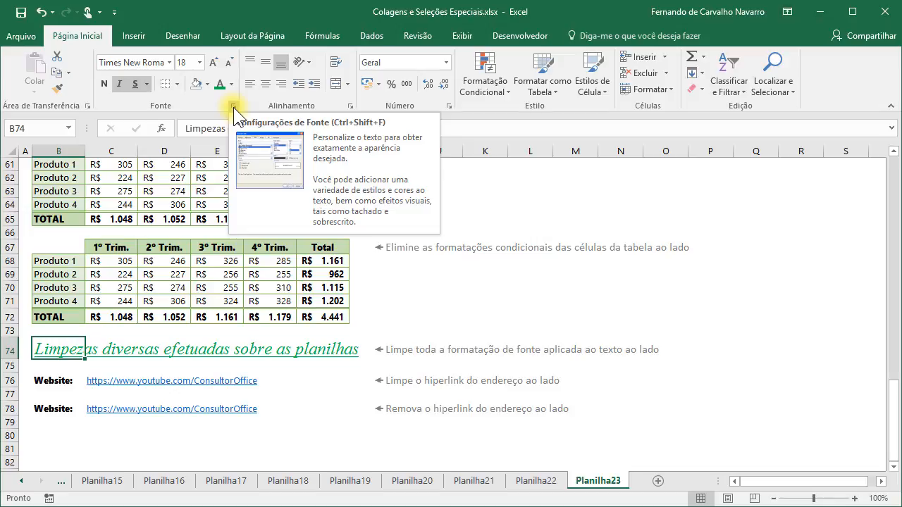
right_click(68, 354)
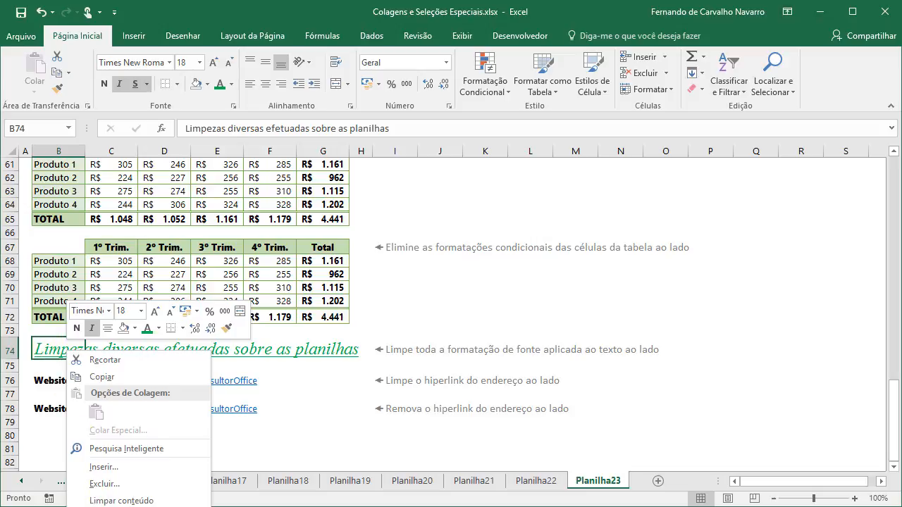
left_click(127, 506)
left_click_drag(204, 412, 416, 132)
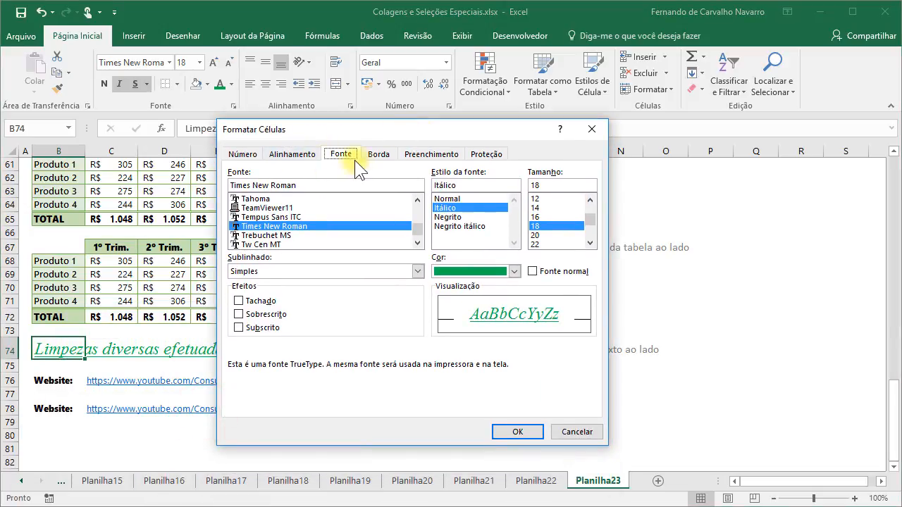
left_click(532, 272)
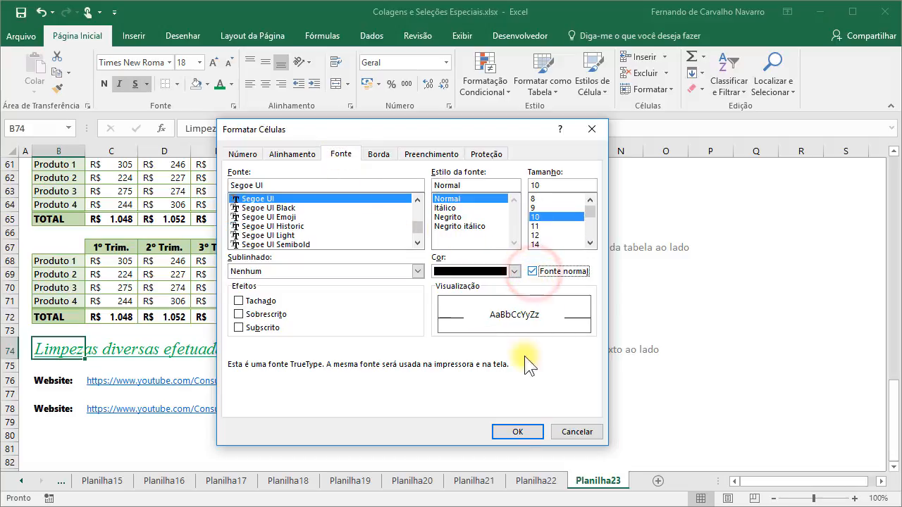
left_click(518, 432)
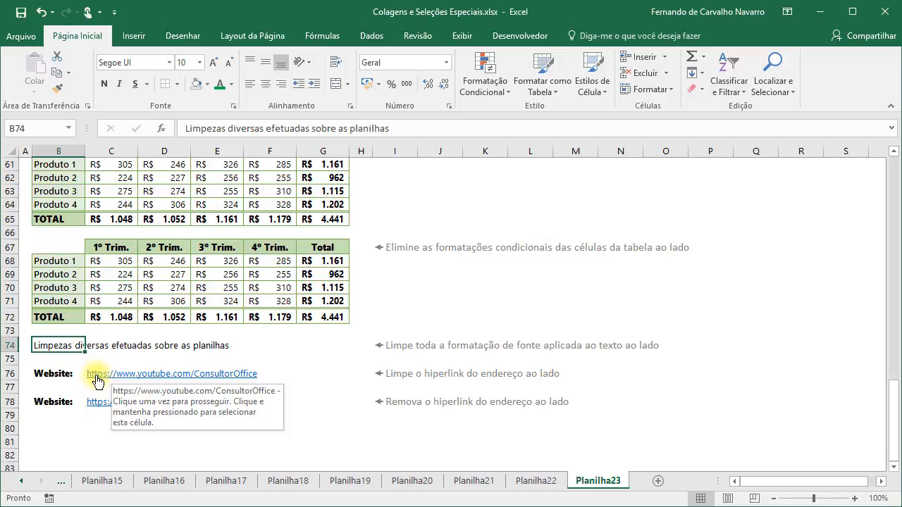
- Clear only the hyperlink from the website address in C76, keeping its formatting, and check the cell and the clearing options
left_click(96, 379)
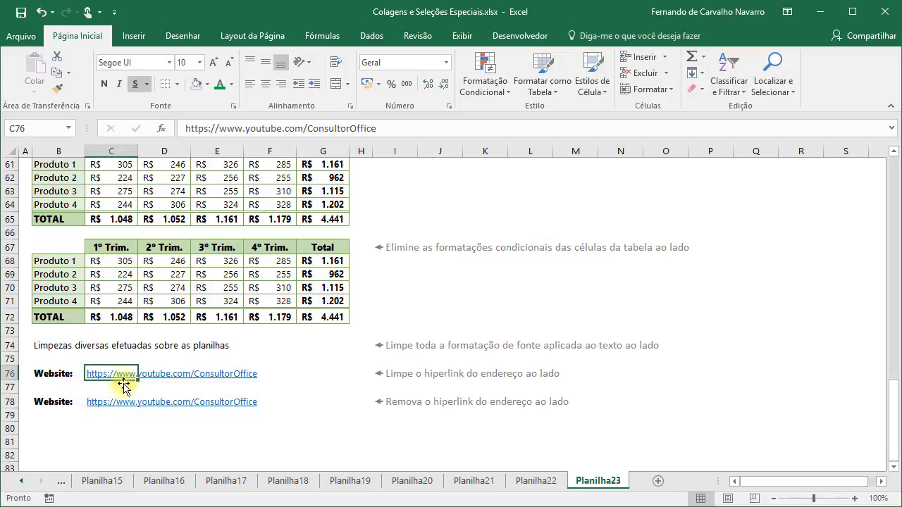
left_click(66, 377)
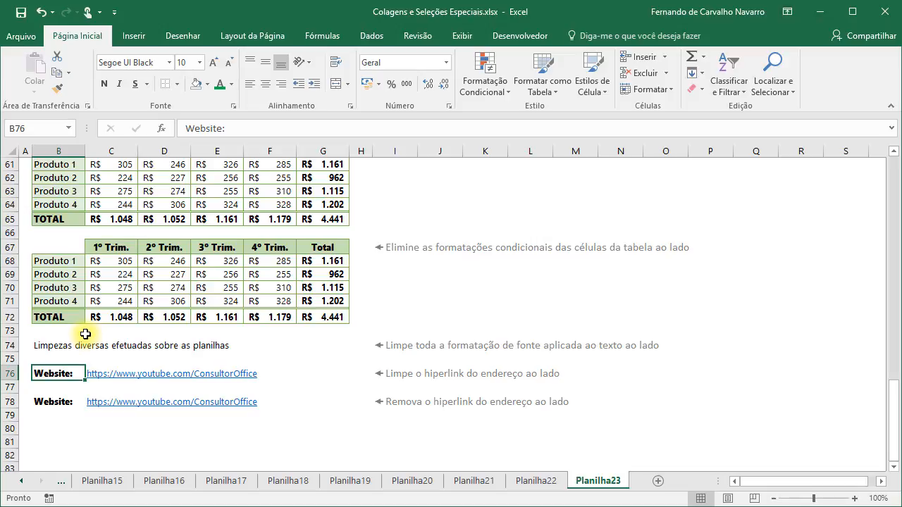
key("Right")
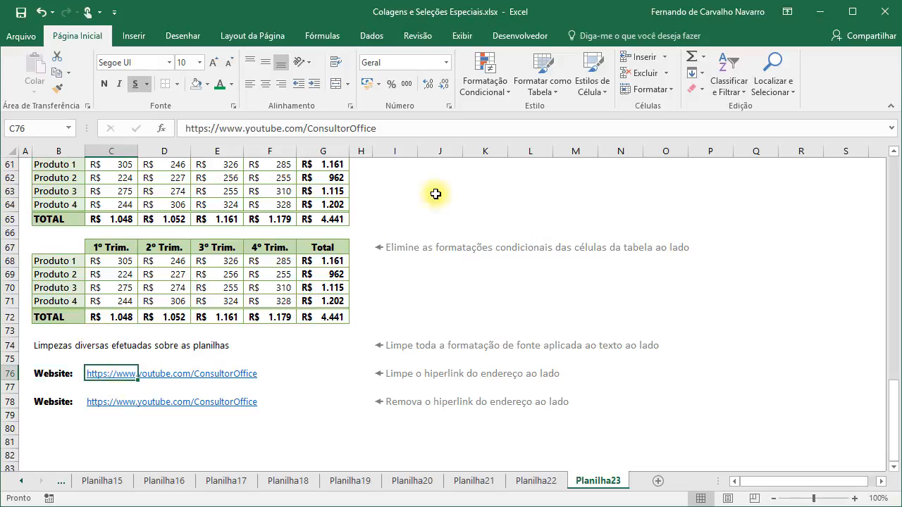
left_click(697, 88)
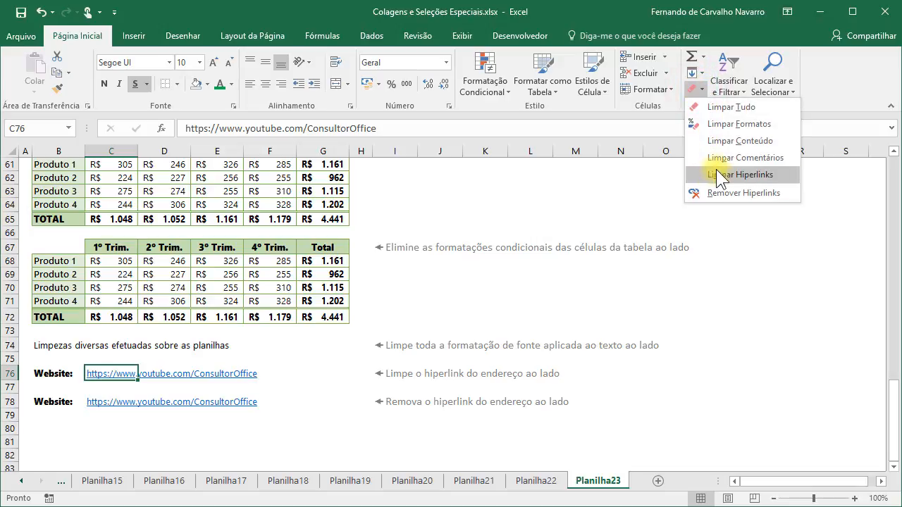
left_click(778, 175)
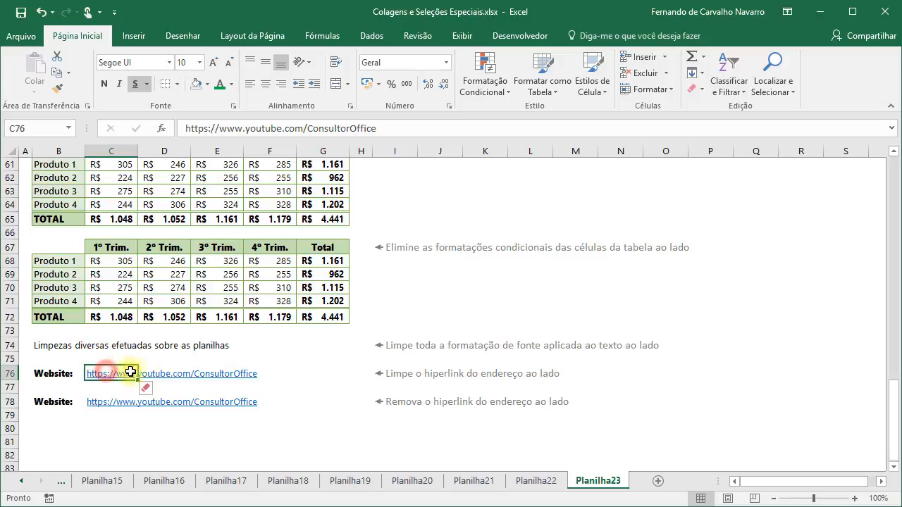
left_click(165, 377)
left_click(224, 373)
left_click(169, 374)
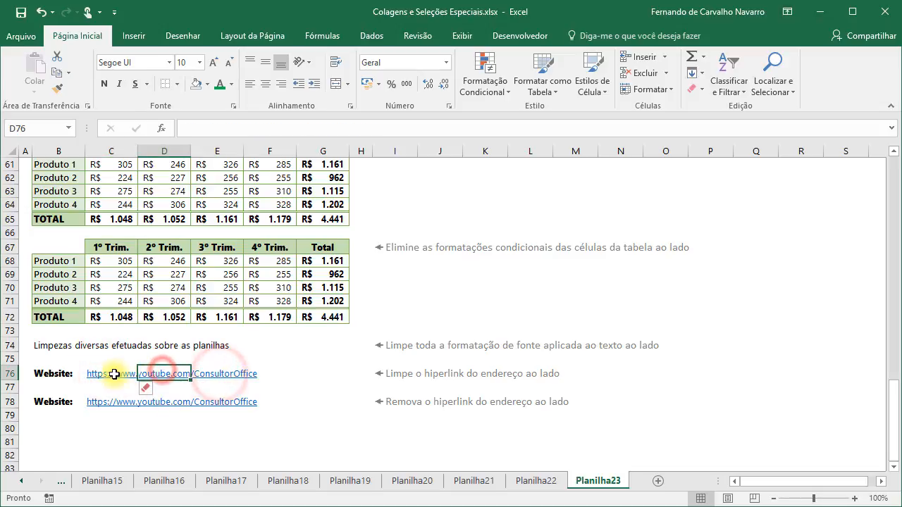
left_click(100, 375)
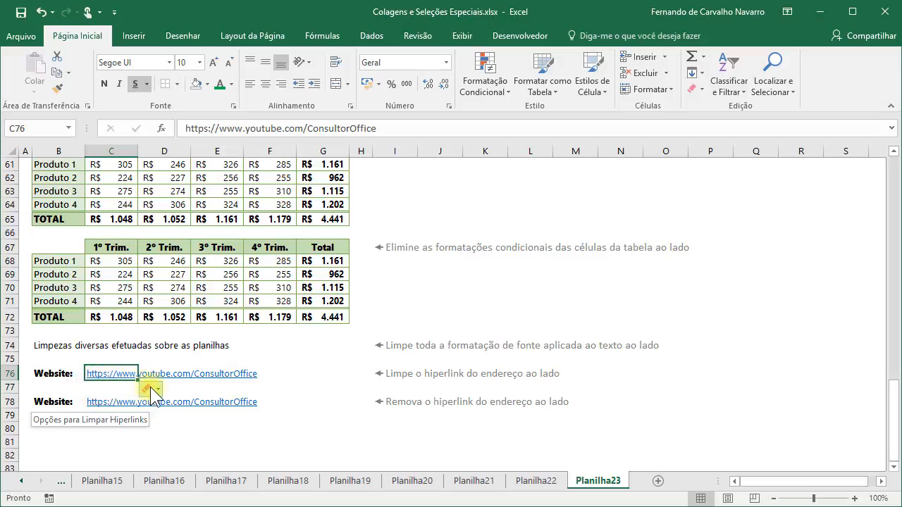
left_click(150, 387)
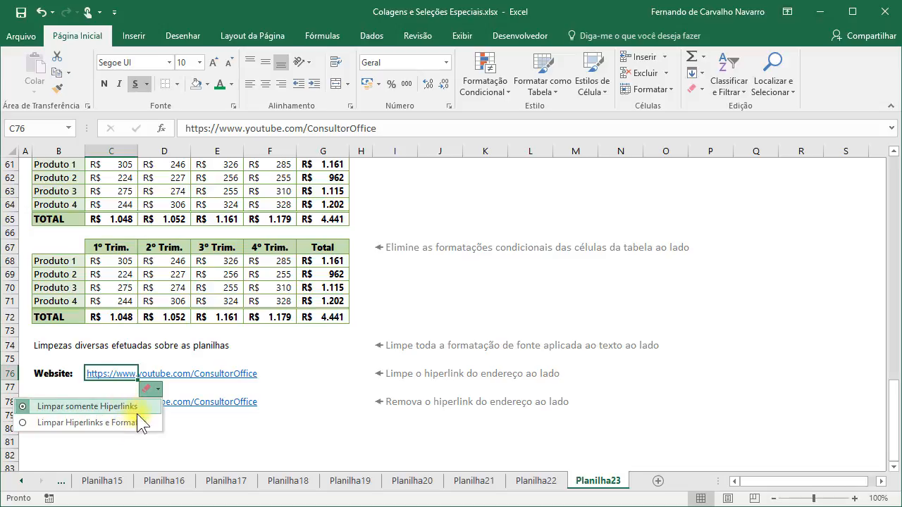
left_click(100, 383)
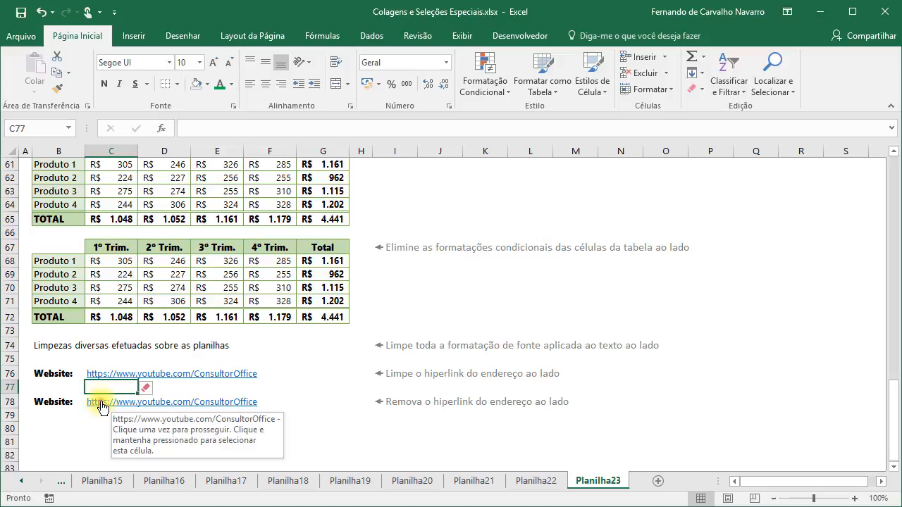
- Remove the hyperlink together with its formatting from the website address in C78
left_click(103, 408)
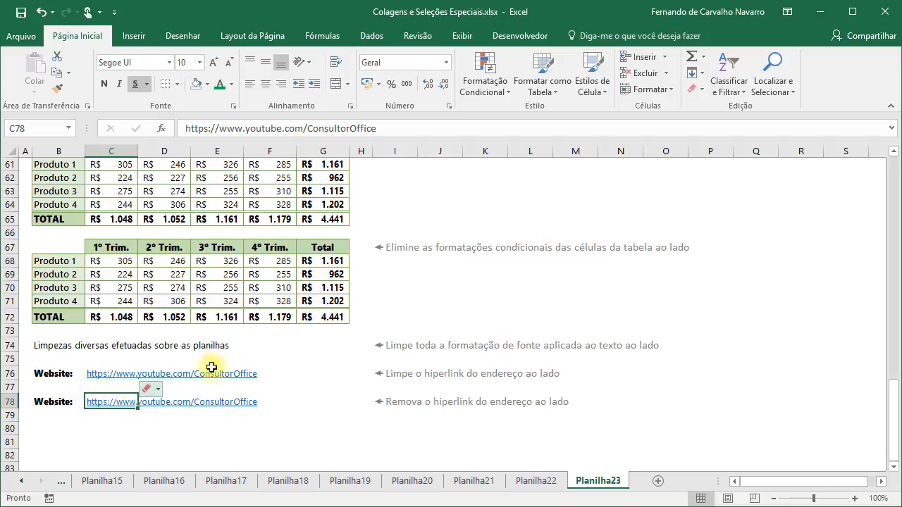
left_click(694, 90)
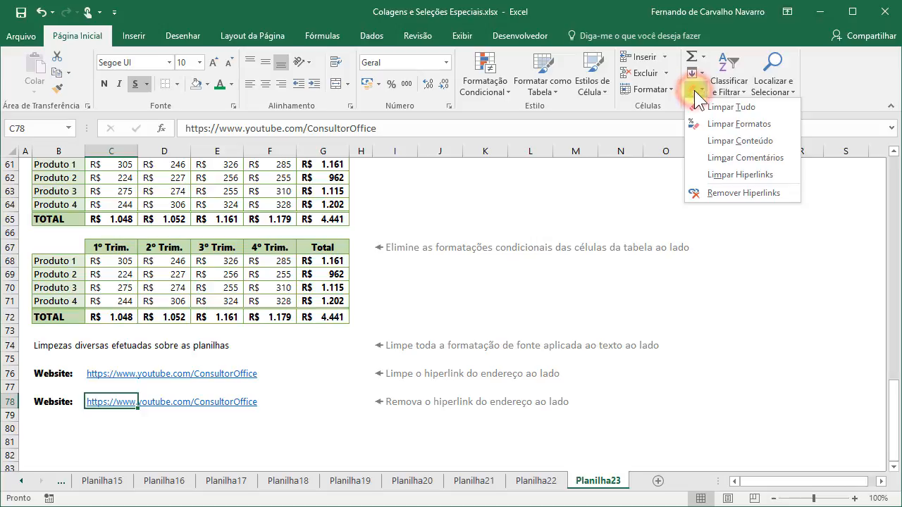
left_click(712, 198)
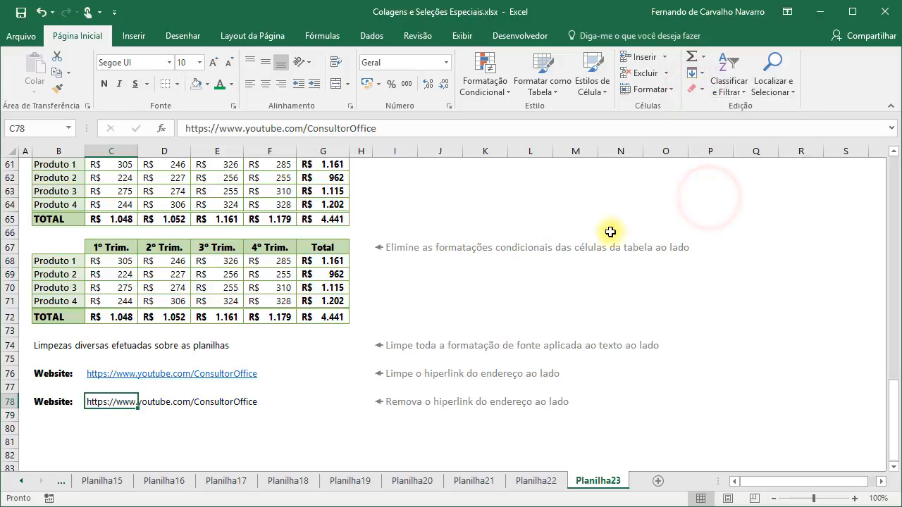
- Return to the beginning of the sheet and select cell I1
left_click(91, 428)
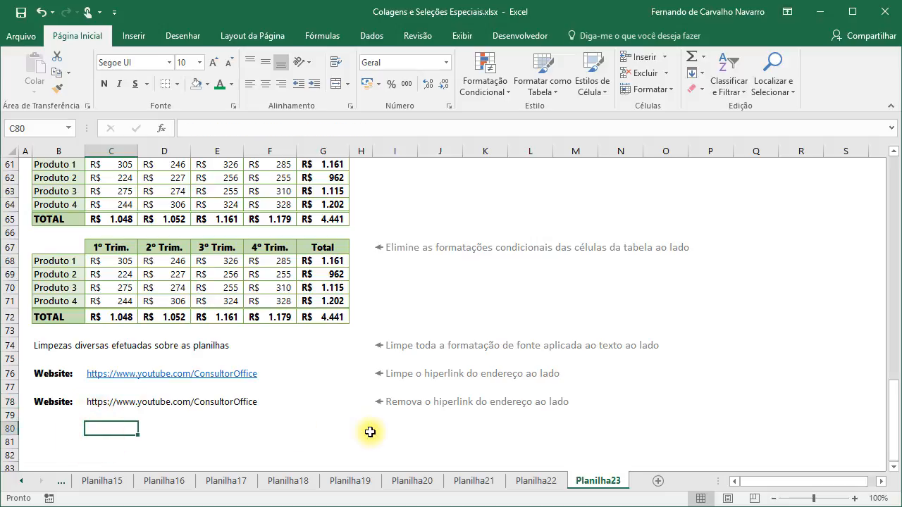
scroll(370, 432, "up", 20)
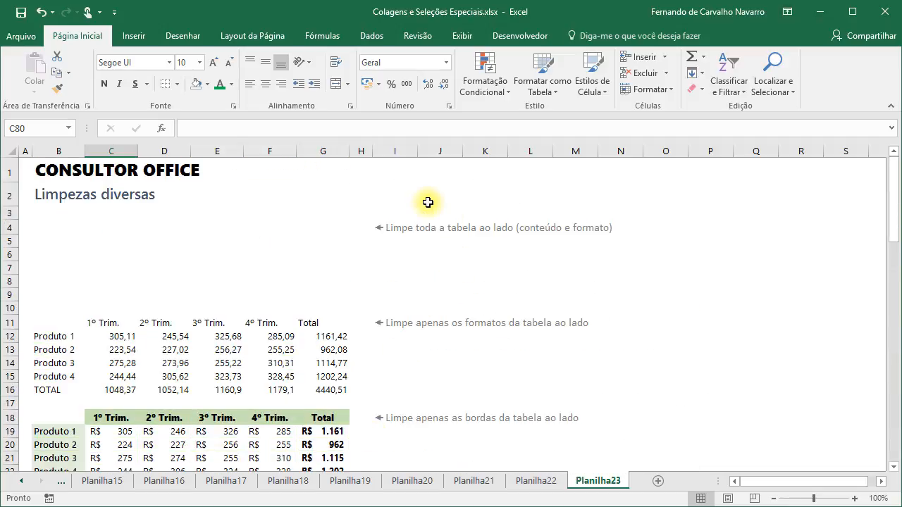
left_click(391, 167)
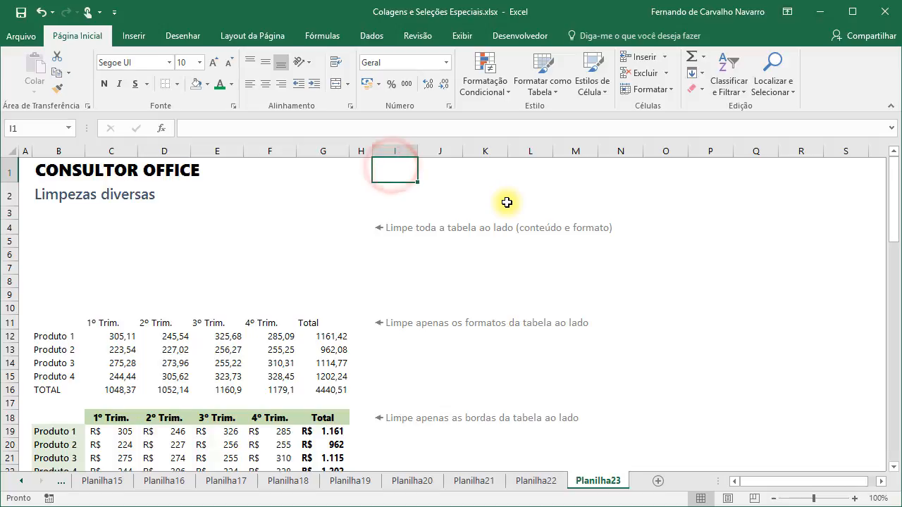